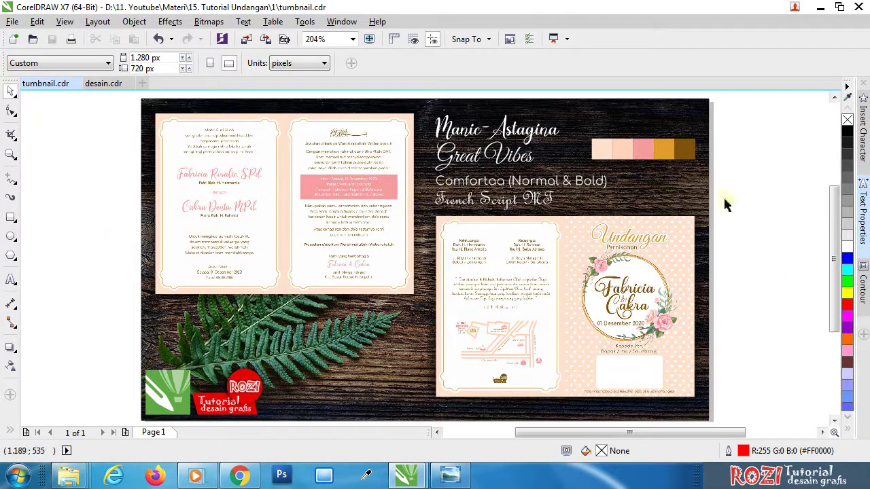
- Inspect the thumbnail composition by selecting it and then deselecting it
click(772, 221)
click(597, 181)
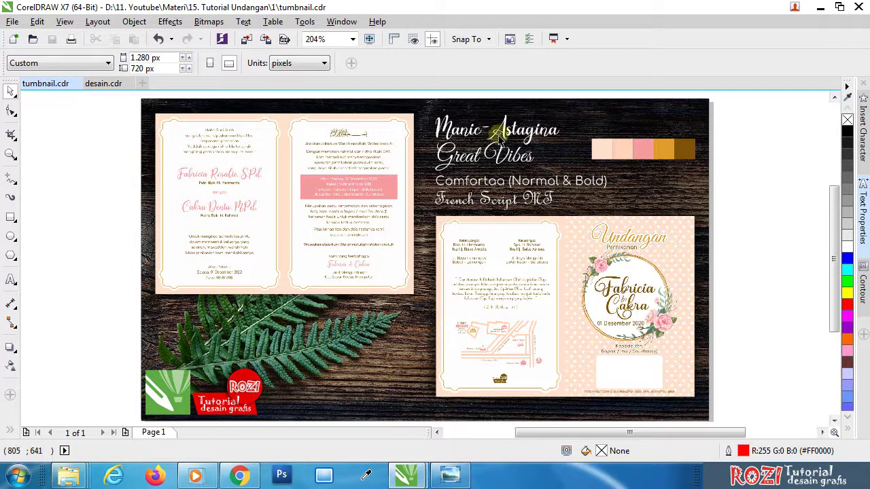
scroll(487, 128, up, 2)
scroll(487, 127, up, 2)
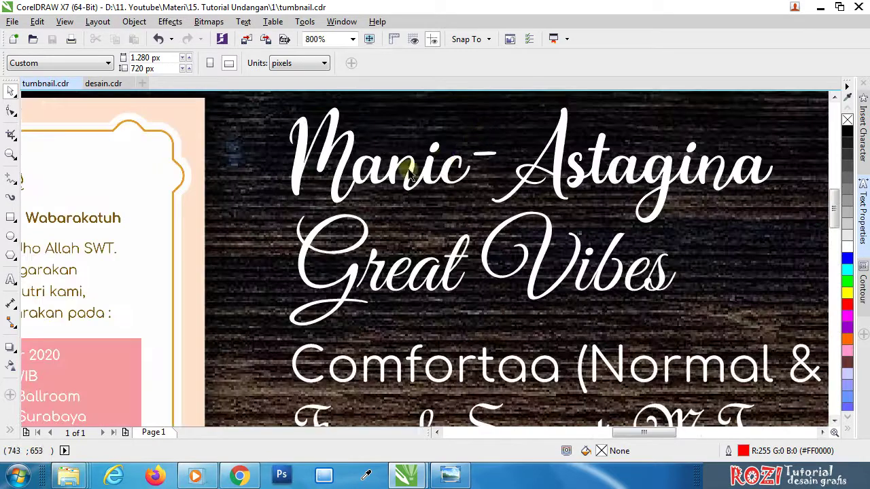
scroll(340, 155, down, 1)
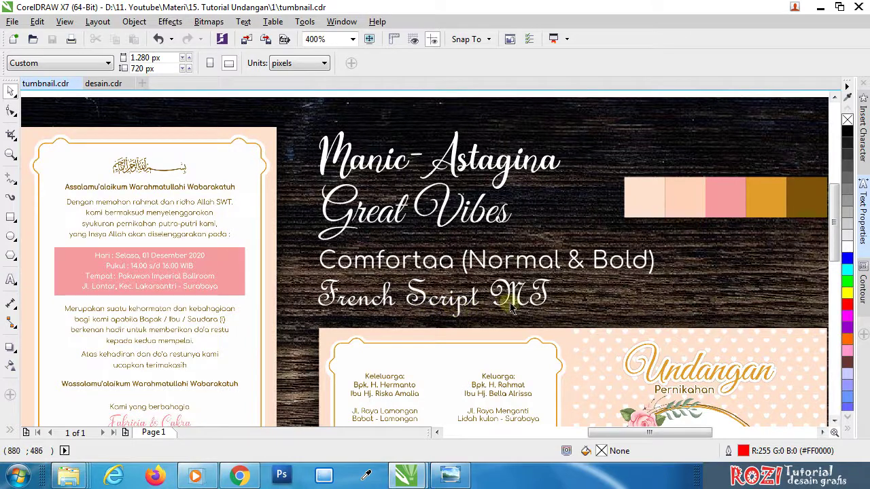
scroll(506, 280, down, 1)
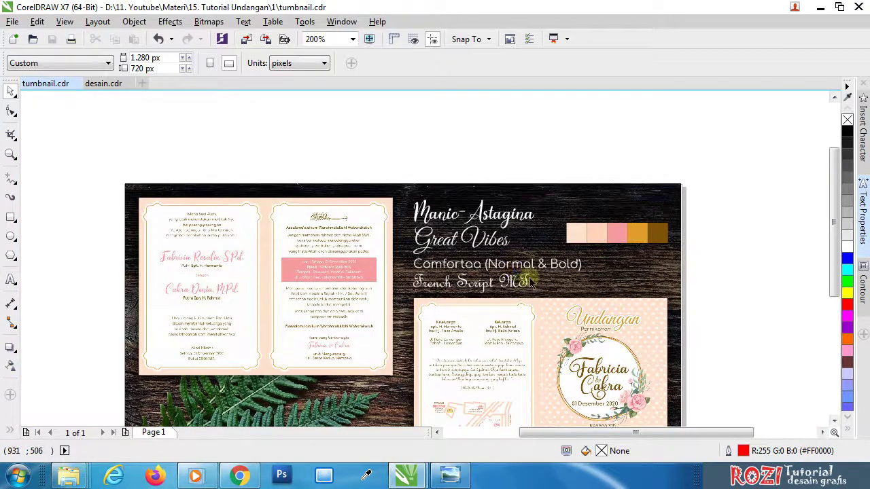
scroll(527, 255, down, 1)
scroll(496, 330, up, 1)
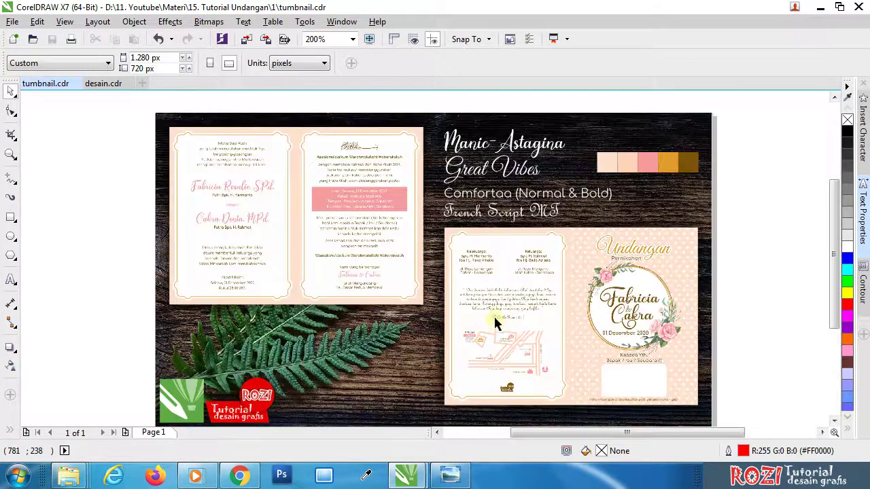
click(354, 212)
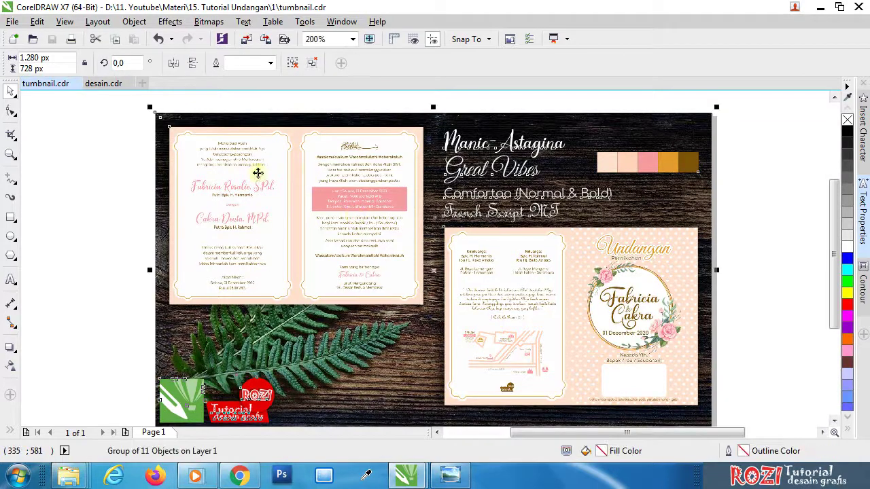
click(104, 173)
click(256, 176)
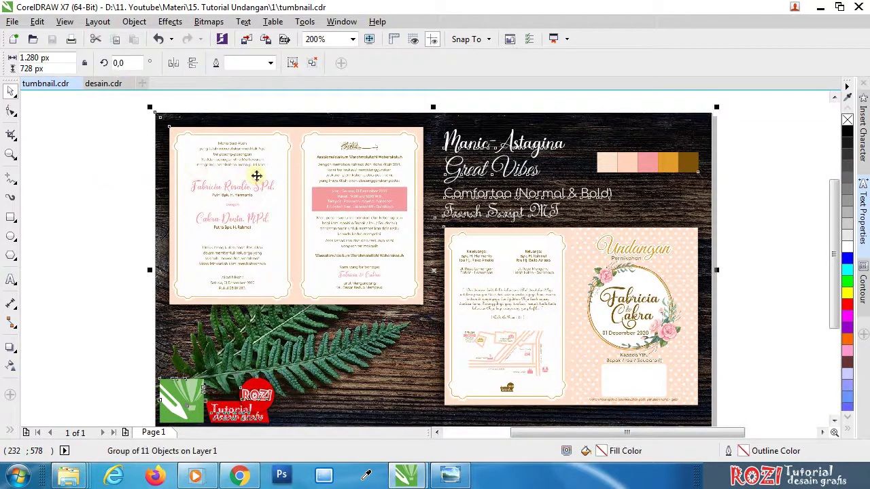
click(98, 184)
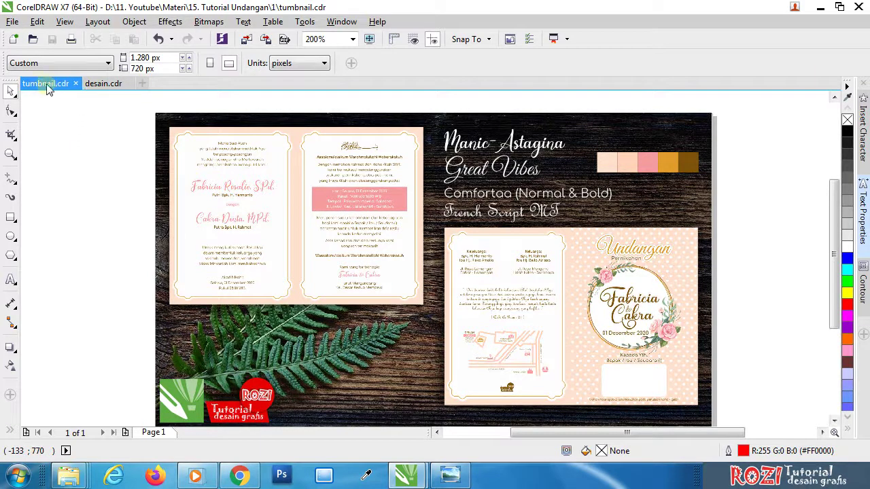
- Switch to desain.cdr and marquee-select, then deselect, the whole cover design
click(103, 86)
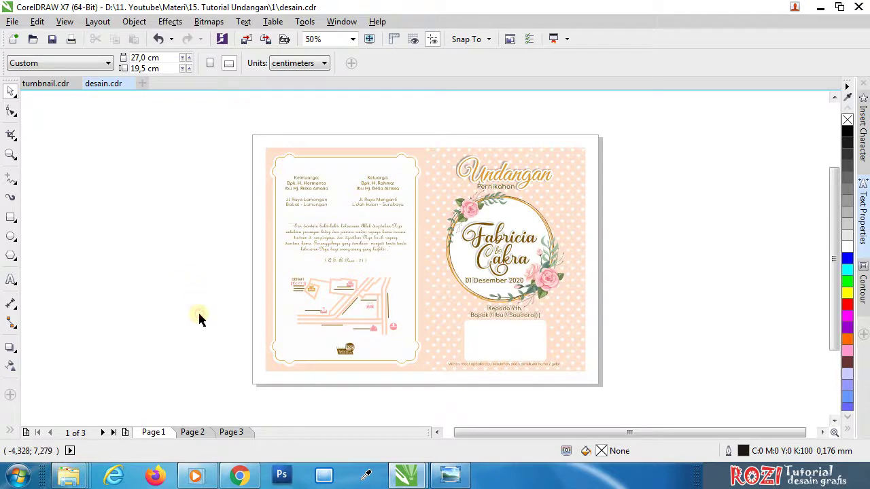
drag(227, 129, 657, 401)
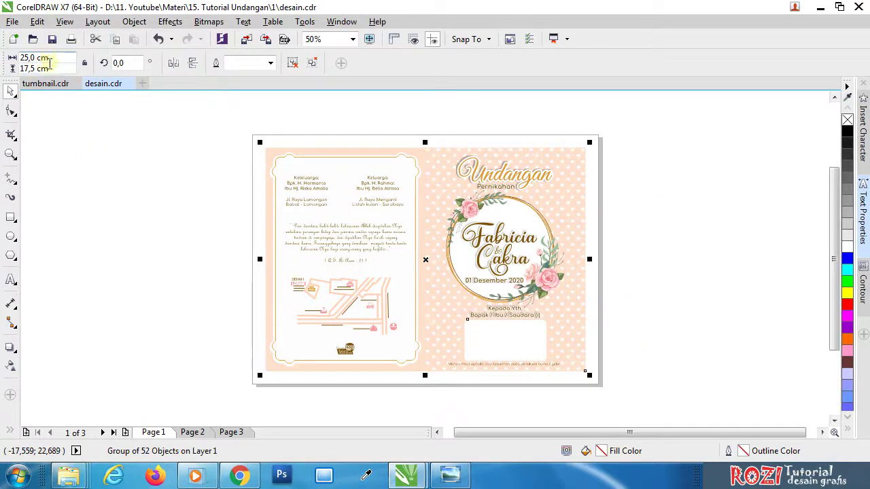
click(219, 265)
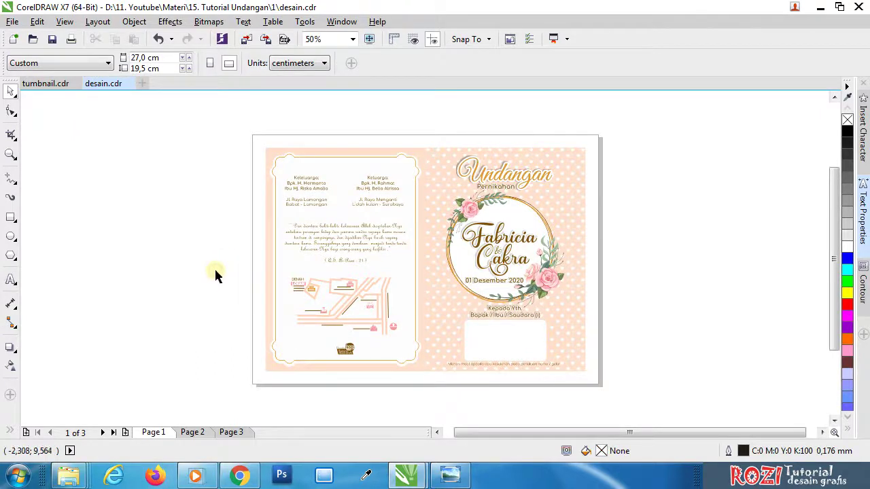
- Browse Pages 1–3: the cover, the inner page and the colour-and-font sheet
click(196, 434)
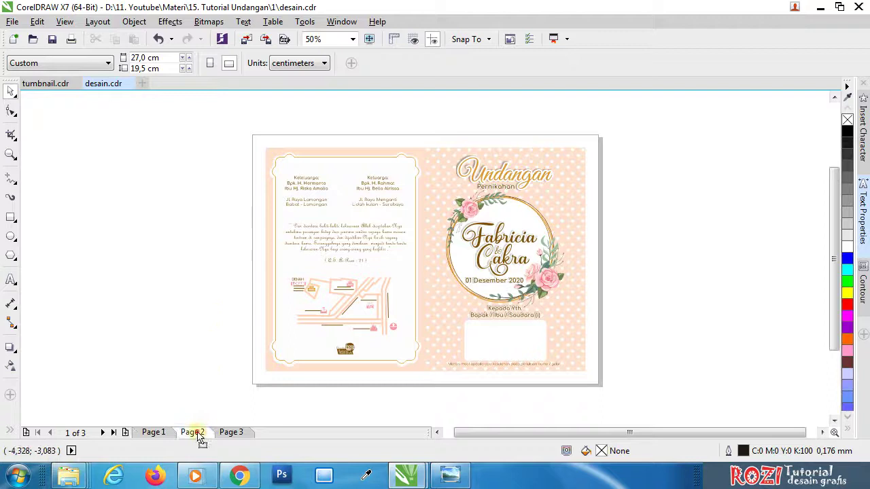
click(158, 436)
click(231, 433)
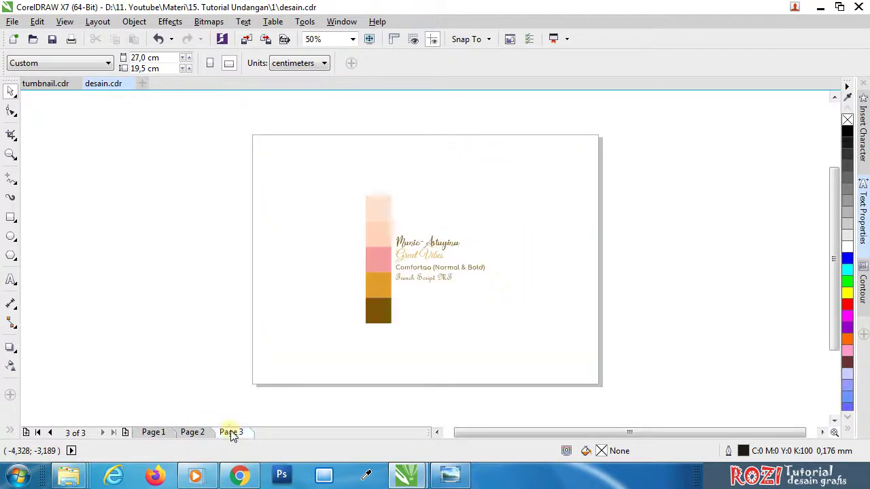
scroll(376, 245, up, 2)
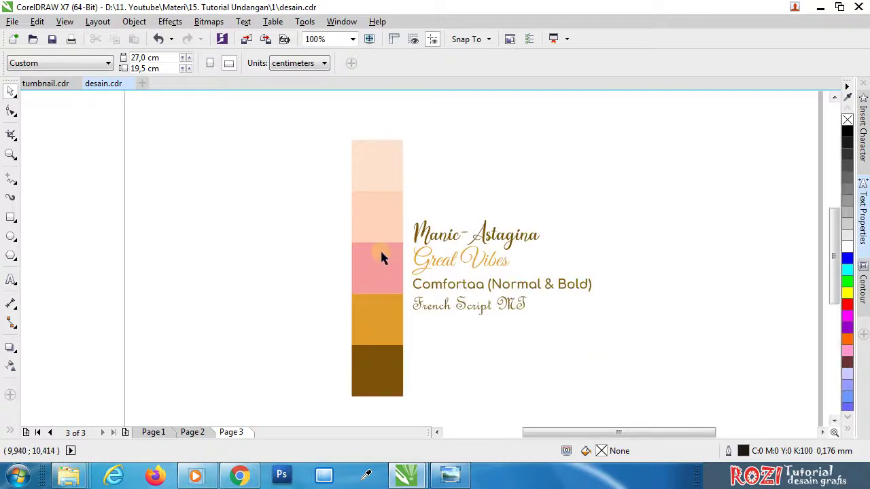
scroll(525, 258, up, 1)
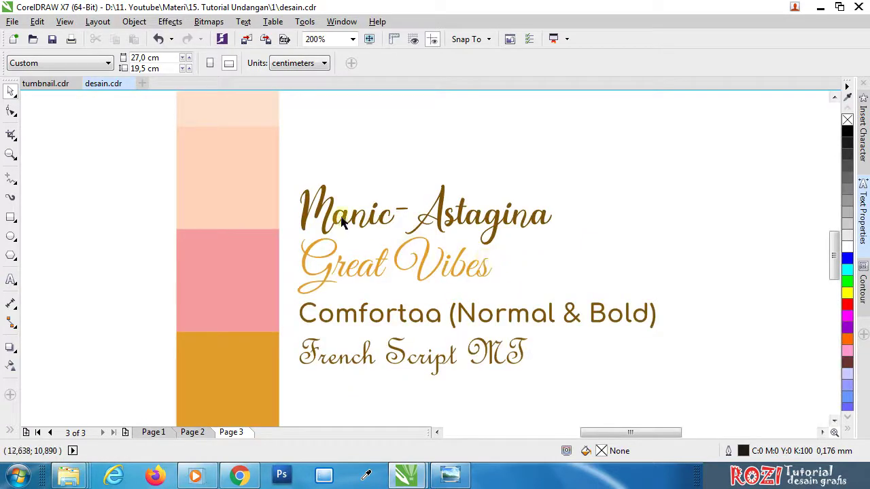
scroll(416, 291, down, 2)
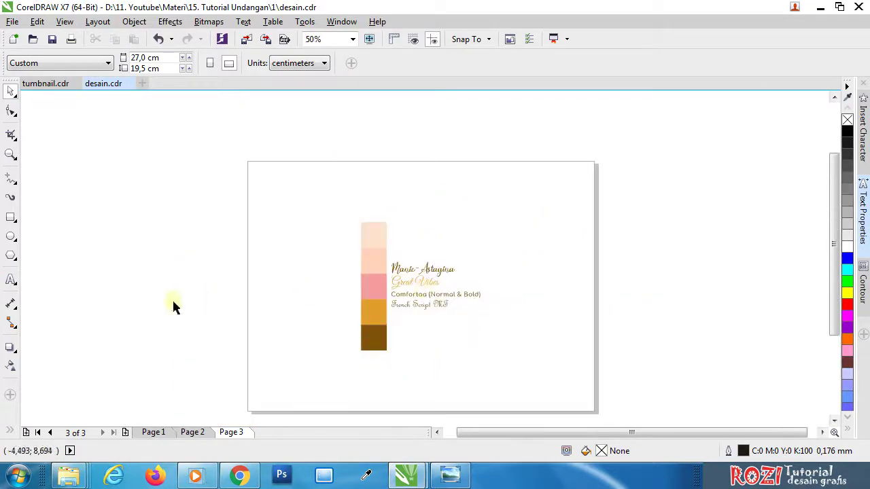
click(195, 432)
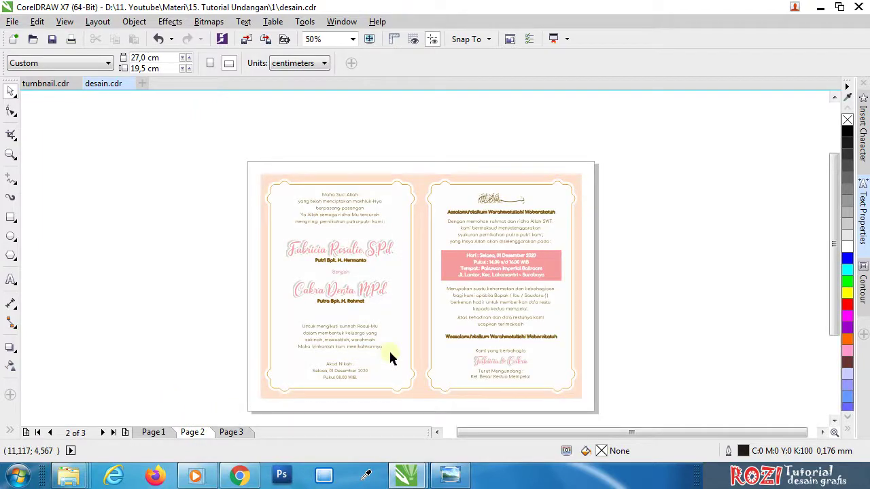
click(159, 432)
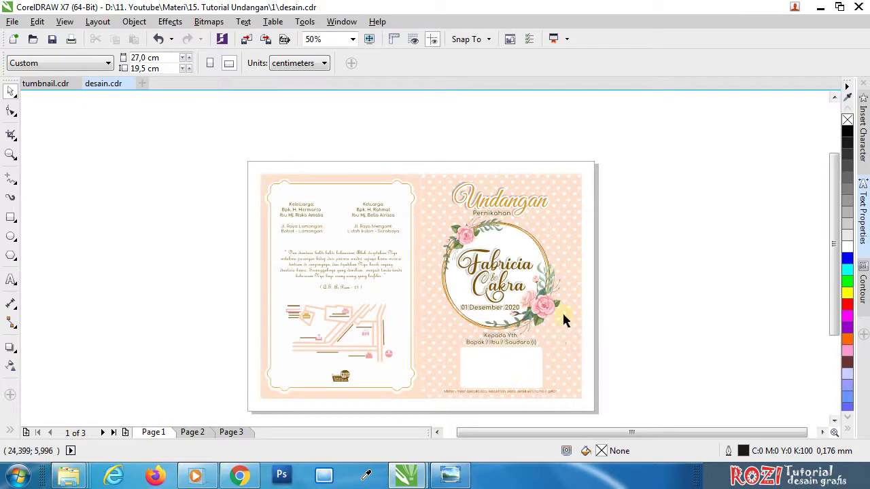
scroll(556, 273, up, 1)
scroll(477, 135, up, 1)
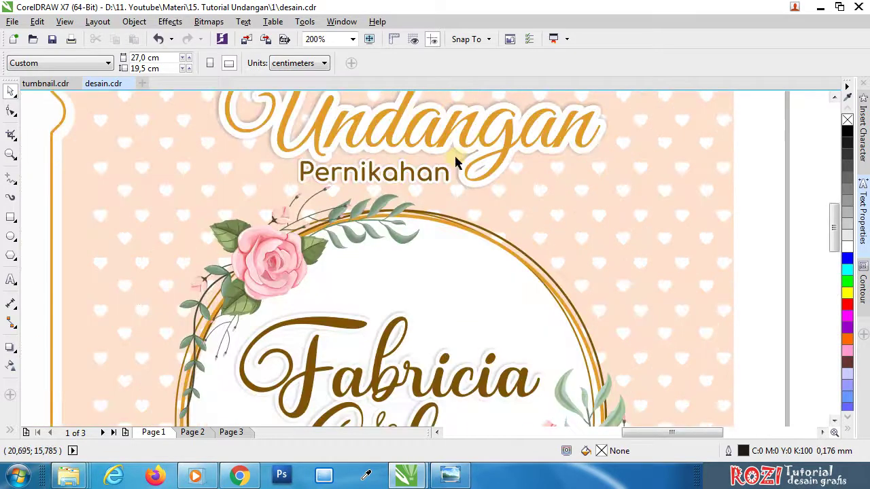
- Ungroup the cover's 52 objects with Ctrl+U and update their text, then show Page 3
click(432, 135)
scroll(385, 247, down, 1)
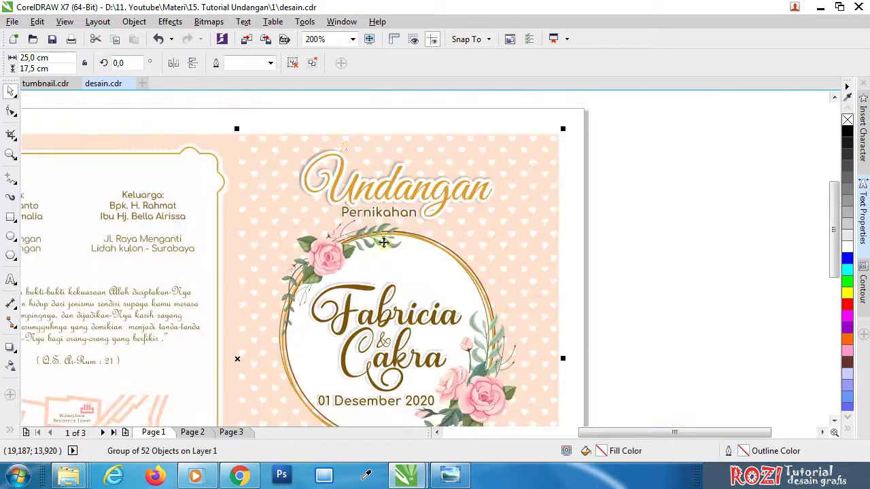
click(292, 62)
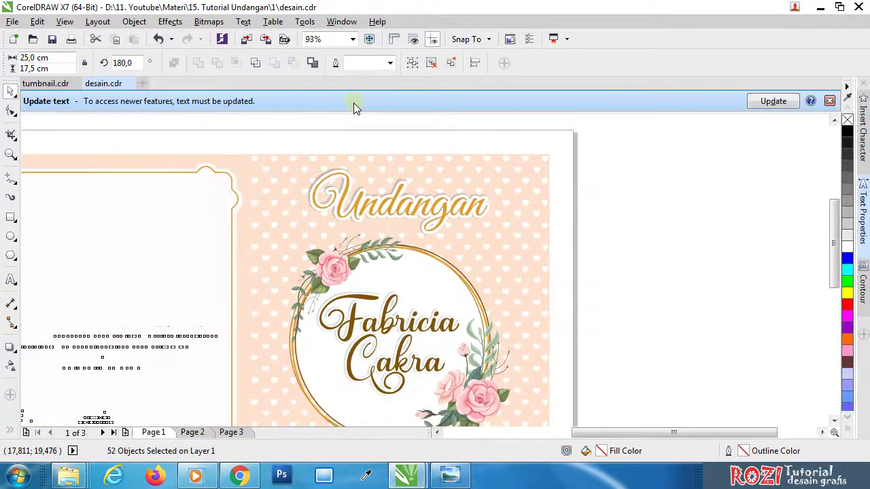
click(828, 100)
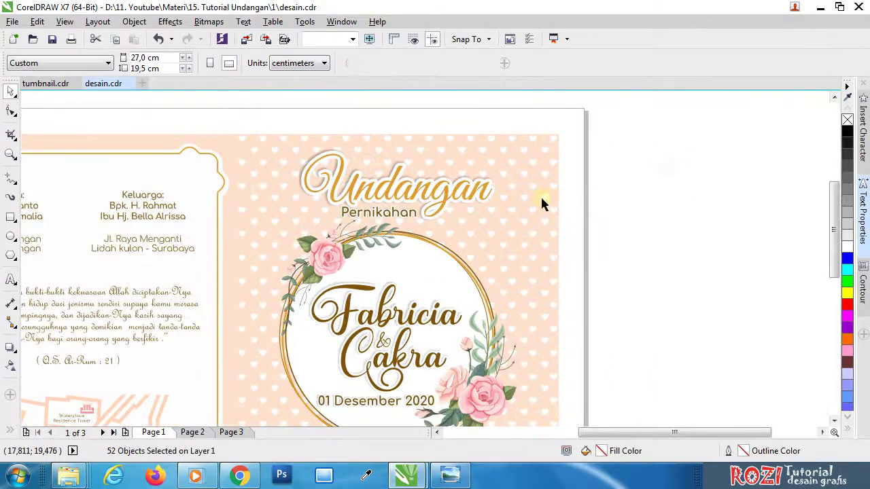
click(227, 435)
scroll(308, 281, down, 1)
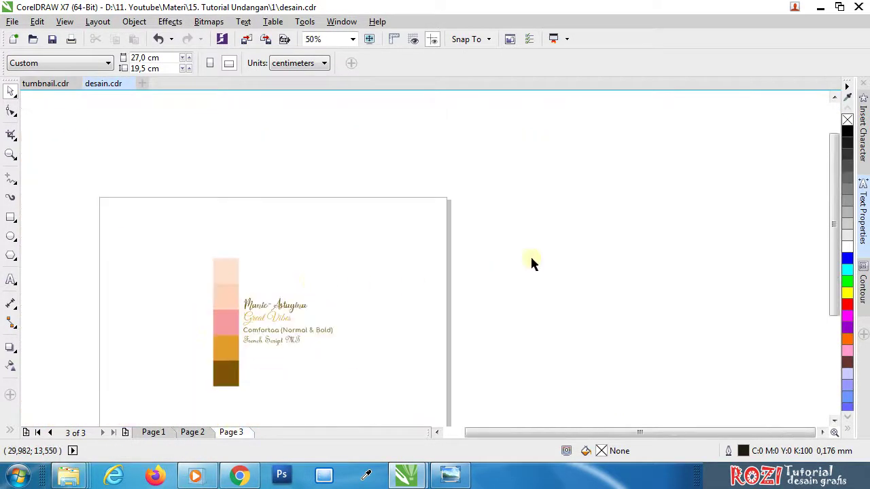
mouse_move(530, 255)
mouse_down()
mouse_move(231, 391)
mouse_move(251, 367)
mouse_up()
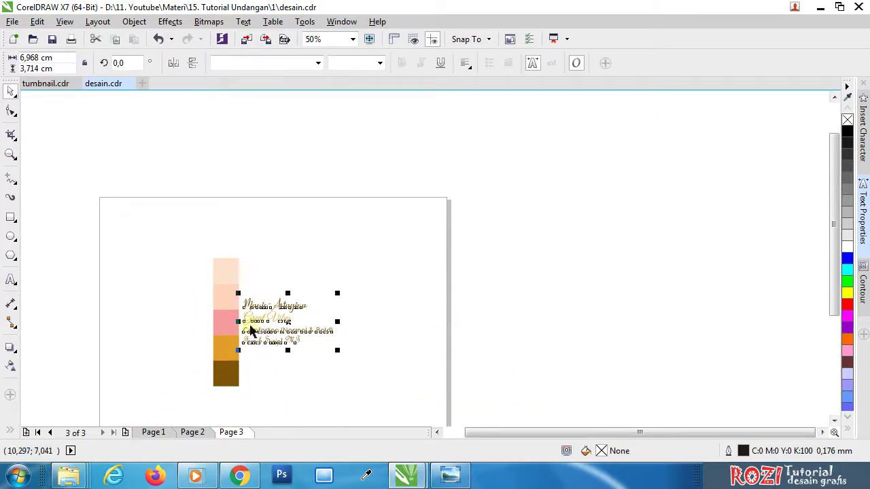
drag(281, 321, 510, 309)
click(154, 433)
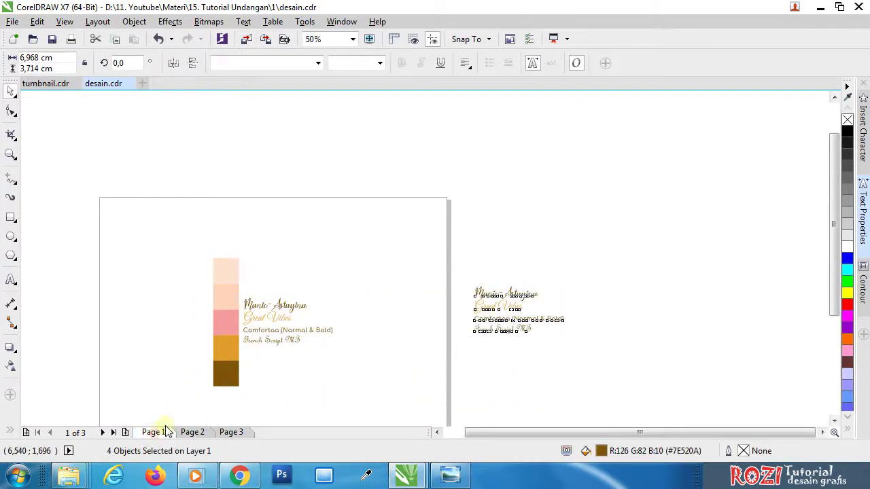
drag(465, 275, 612, 369)
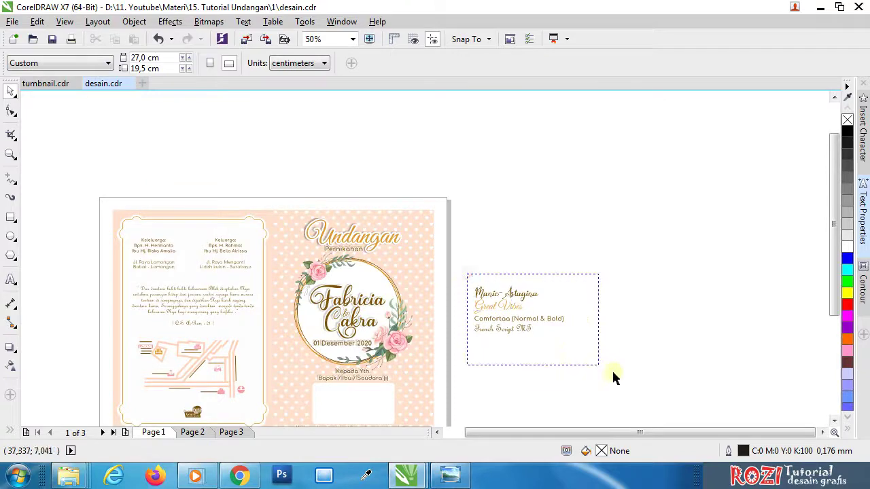
drag(511, 302, 494, 164)
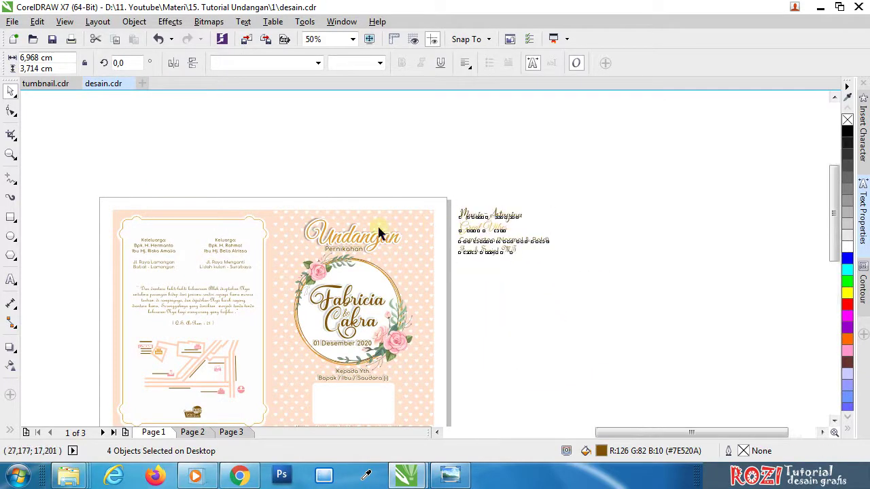
scroll(355, 253, up, 2)
click(359, 252)
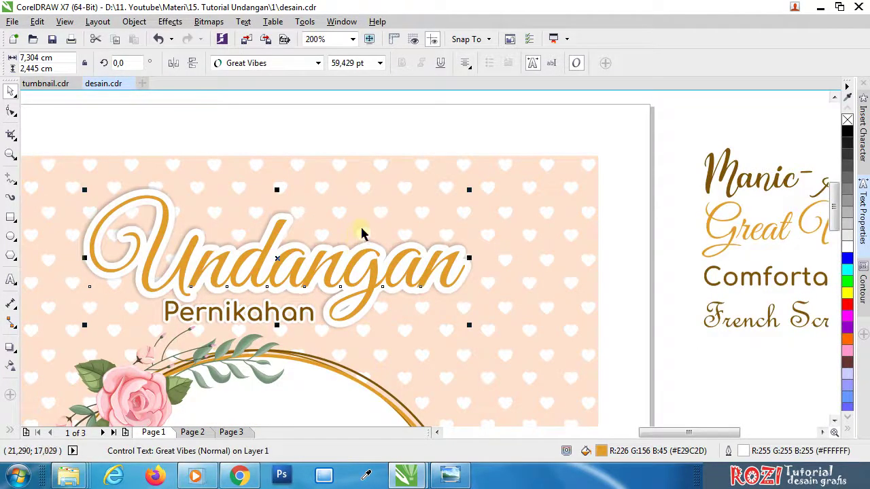
click(708, 225)
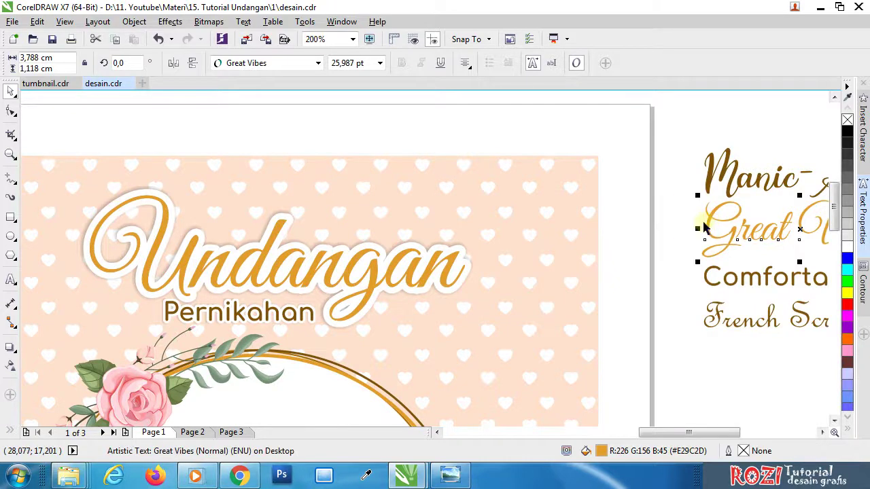
click(274, 65)
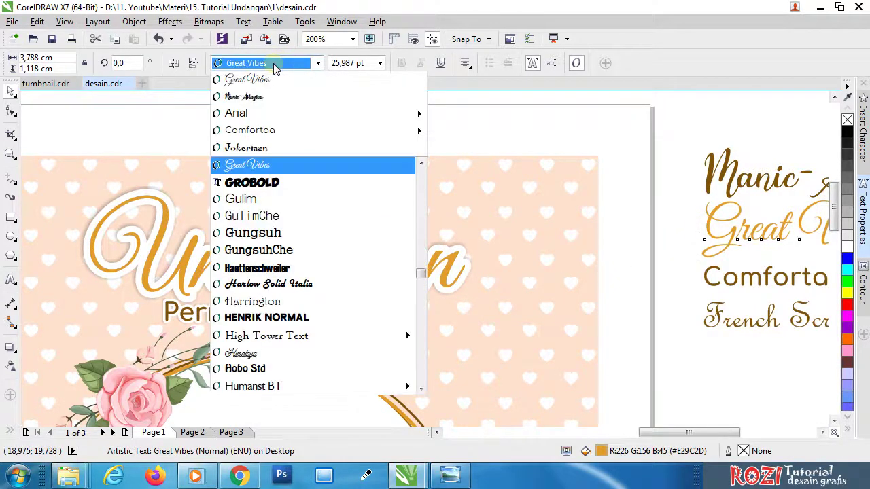
click(516, 125)
scroll(342, 179, down, 1)
scroll(320, 204, down, 1)
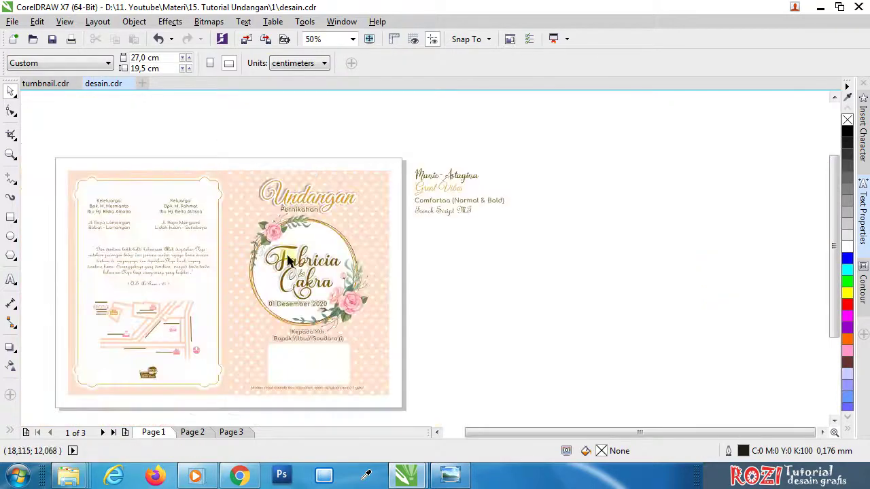
scroll(304, 227, up, 1)
click(303, 202)
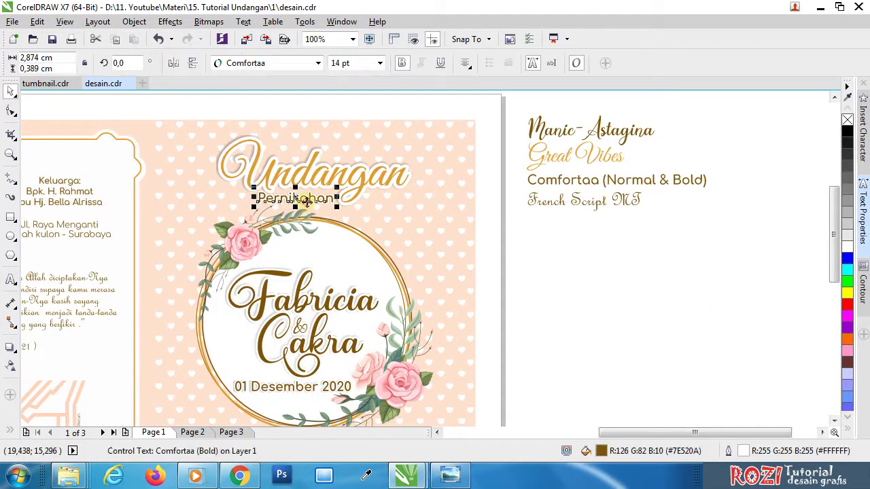
click(574, 184)
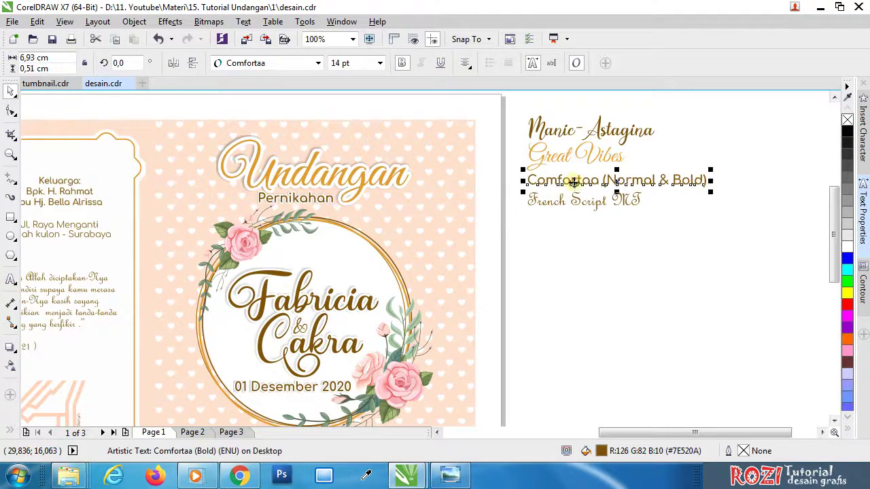
click(561, 286)
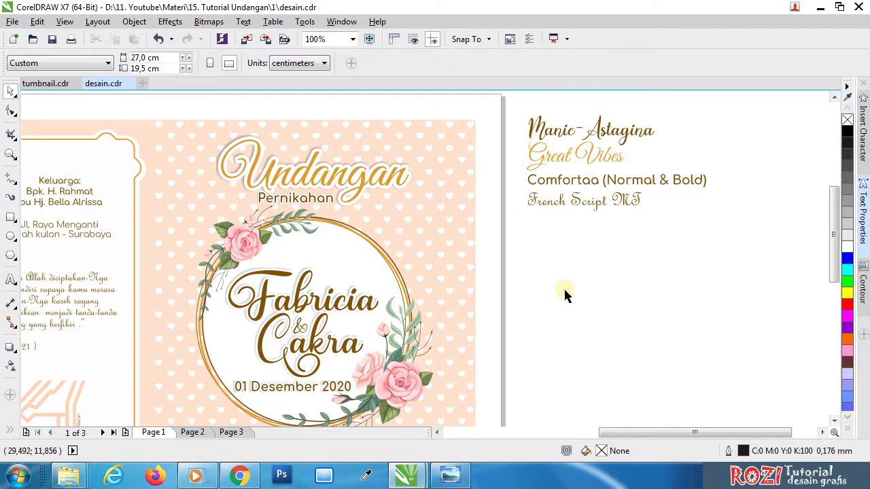
click(287, 384)
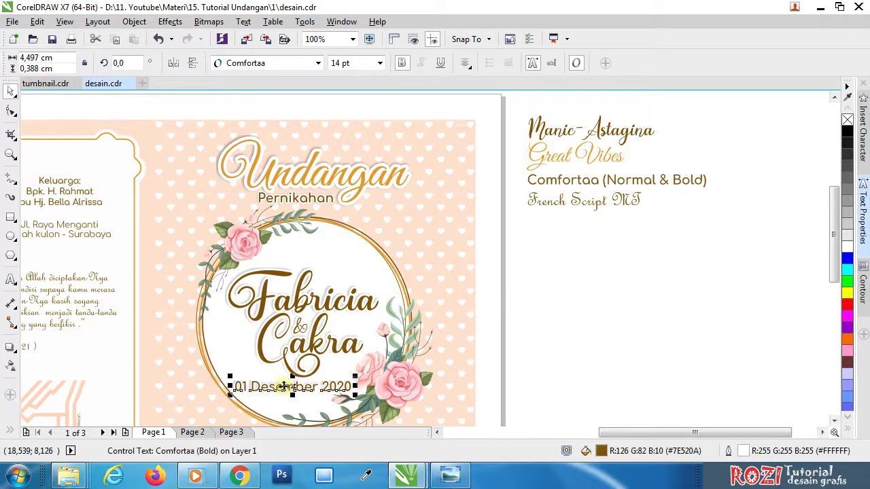
scroll(515, 266, down, 1)
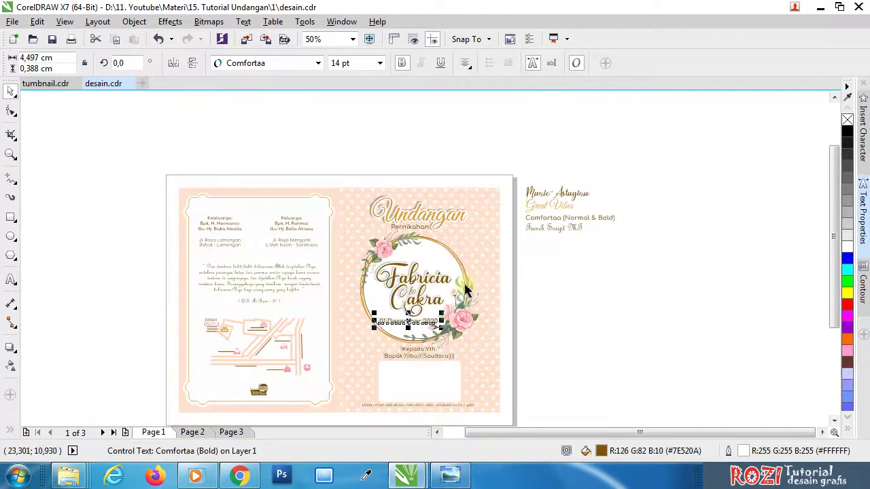
scroll(457, 320, up, 1)
click(471, 302)
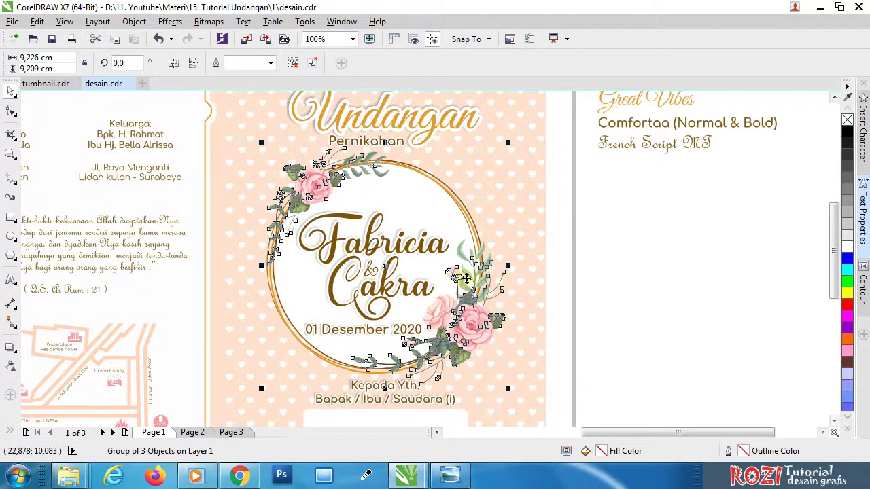
click(702, 280)
scroll(501, 265, down, 1)
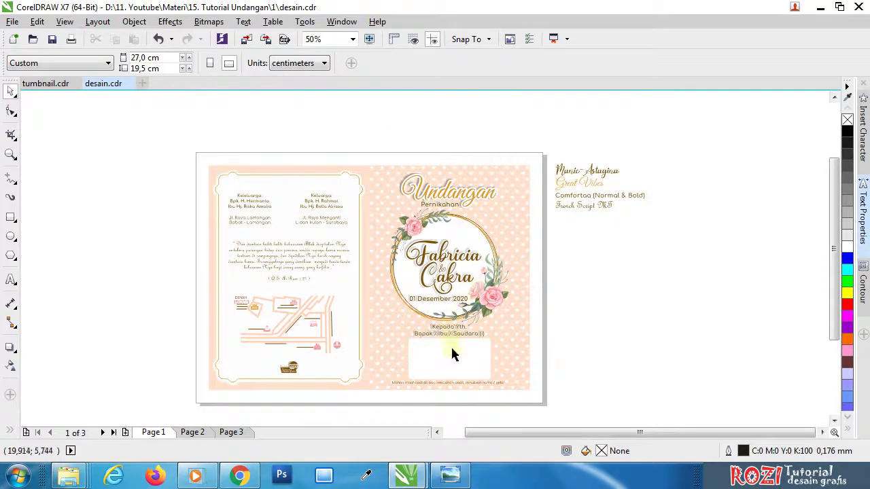
scroll(446, 375, up, 1)
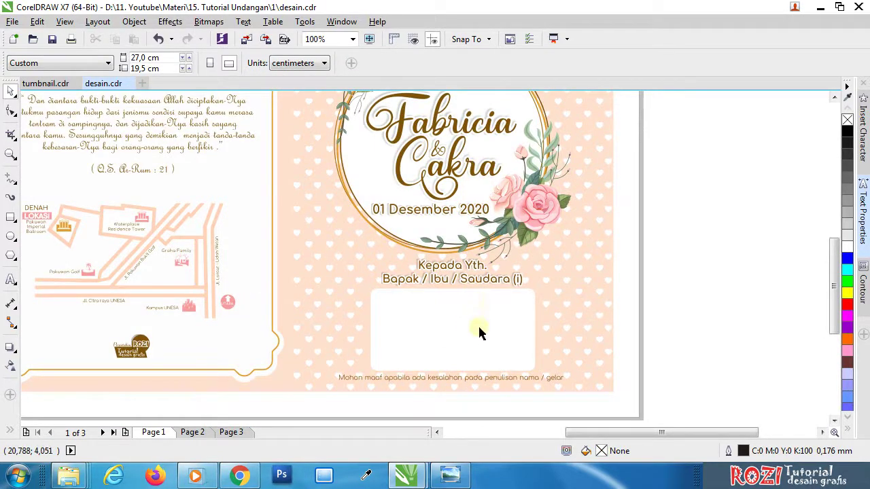
scroll(476, 335, down, 1)
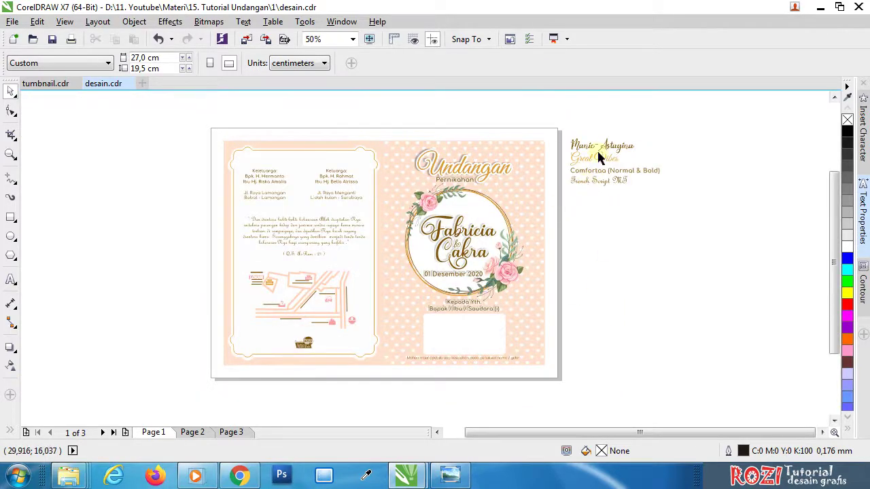
scroll(595, 142, up, 1)
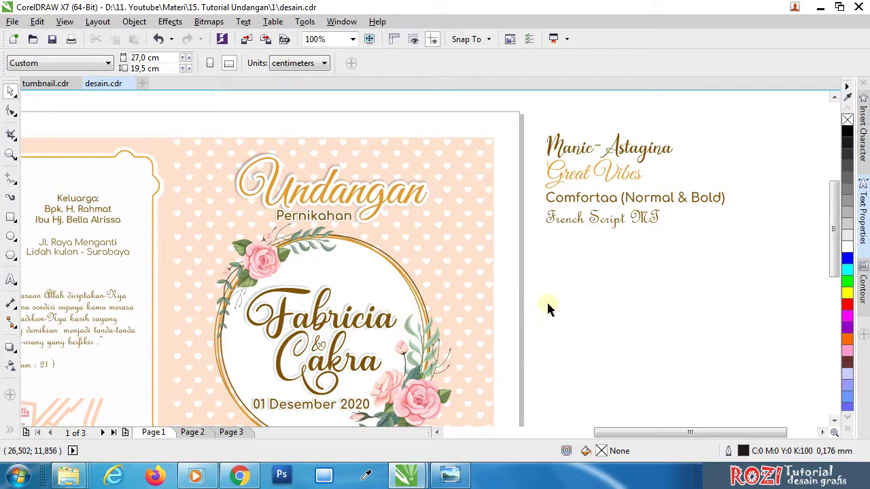
- Copy the 'Fabricia' name out of the PowerClip to beside the page, below the font samples
click(358, 327)
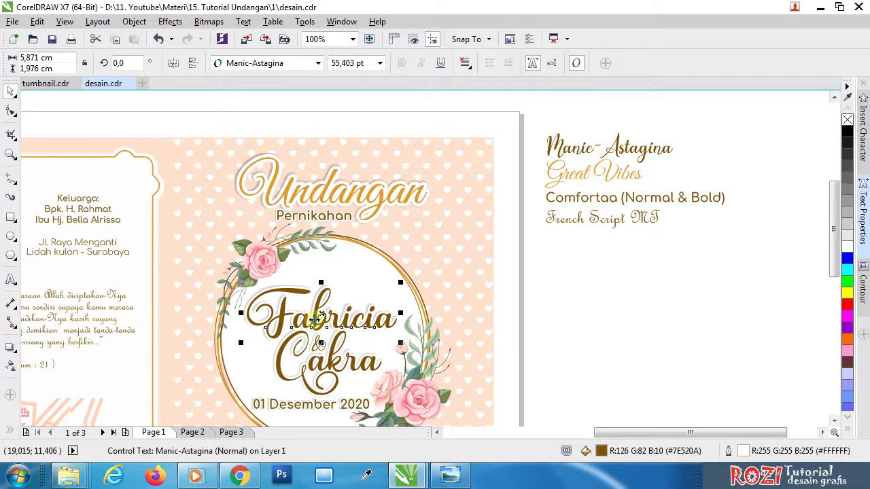
drag(320, 319, 644, 297)
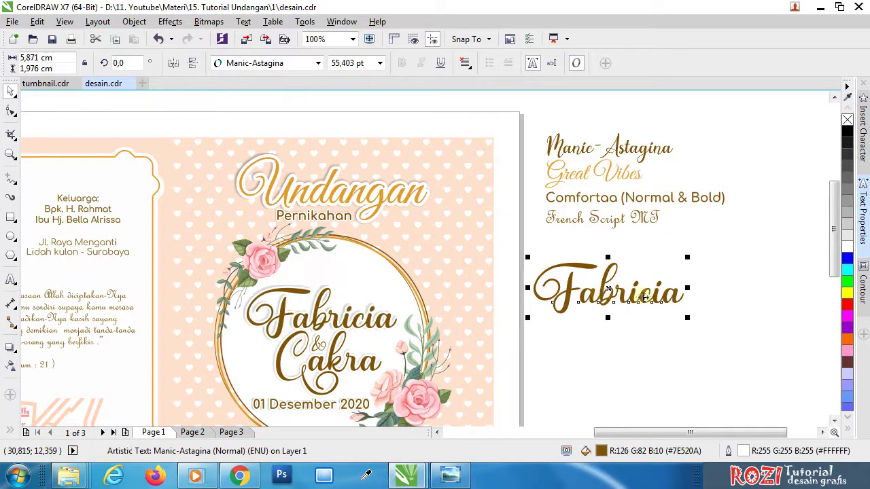
drag(610, 295, 617, 297)
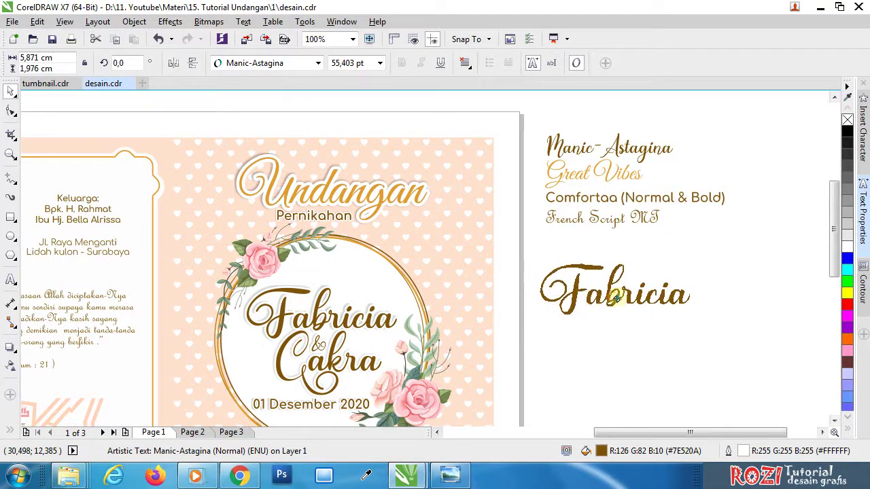
scroll(509, 283, down, 2)
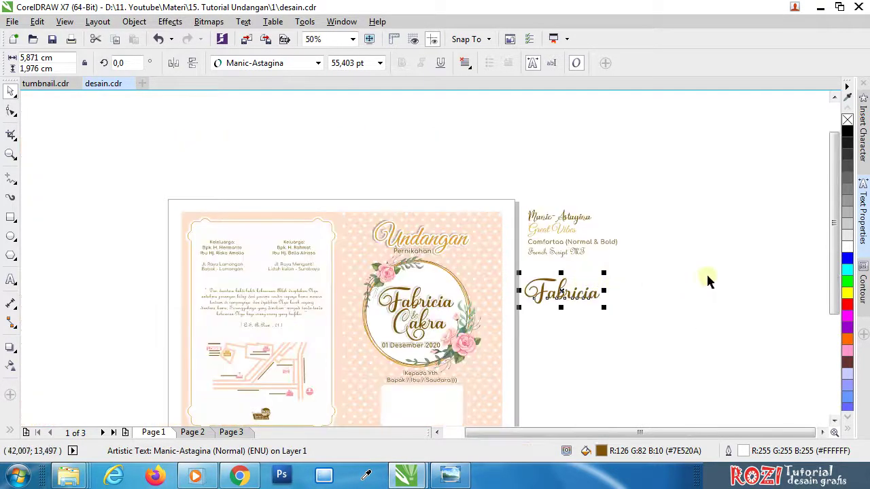
scroll(707, 281, up, 2)
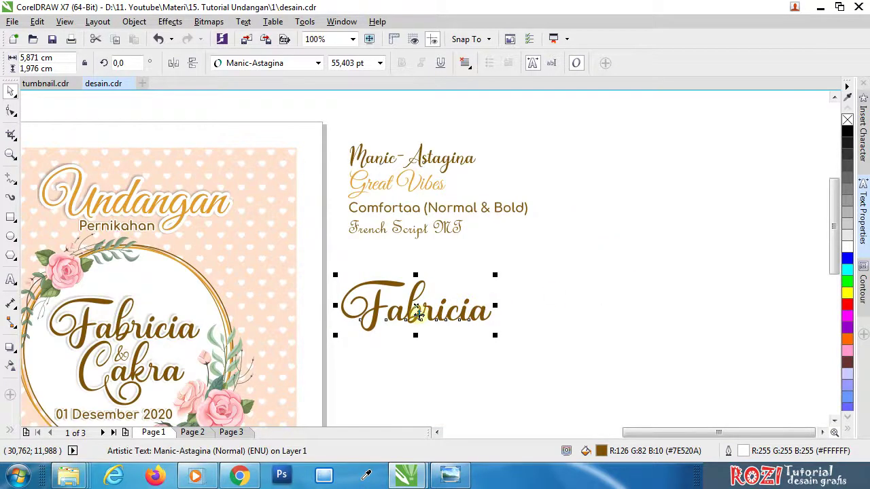
- Retype the Fabricia copy as 'Vania' and enlarge it to 74.823 pt
double_click(419, 312)
drag(348, 310, 510, 306)
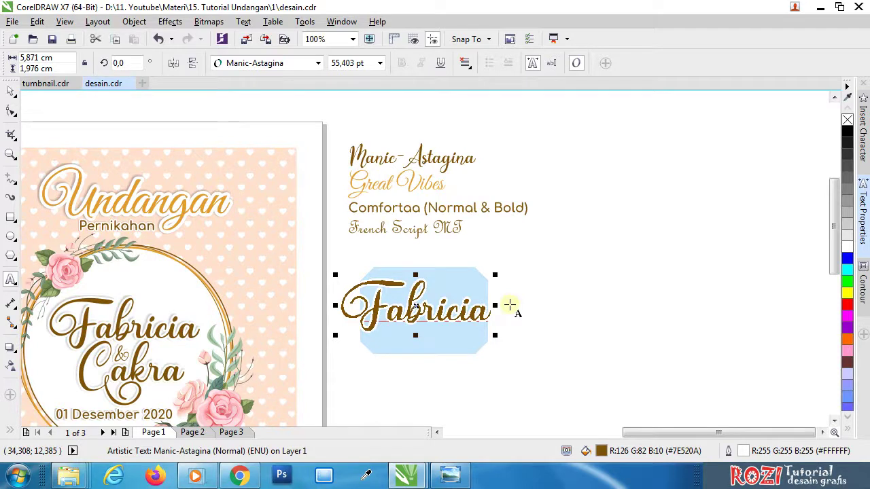
key(BackSpace)
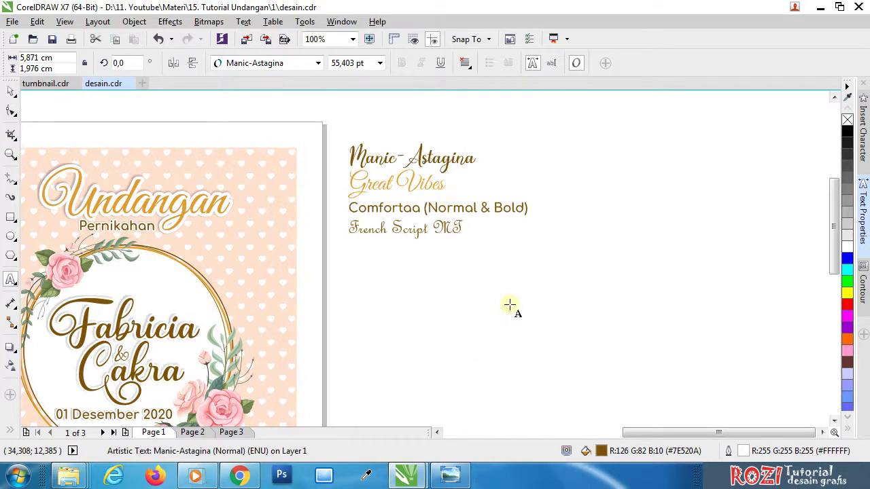
text(Va)
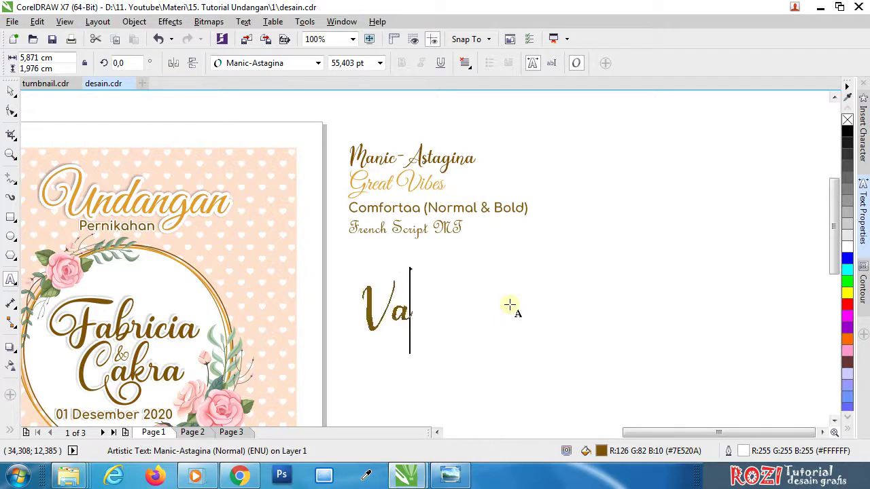
text(nia)
key(Escape)
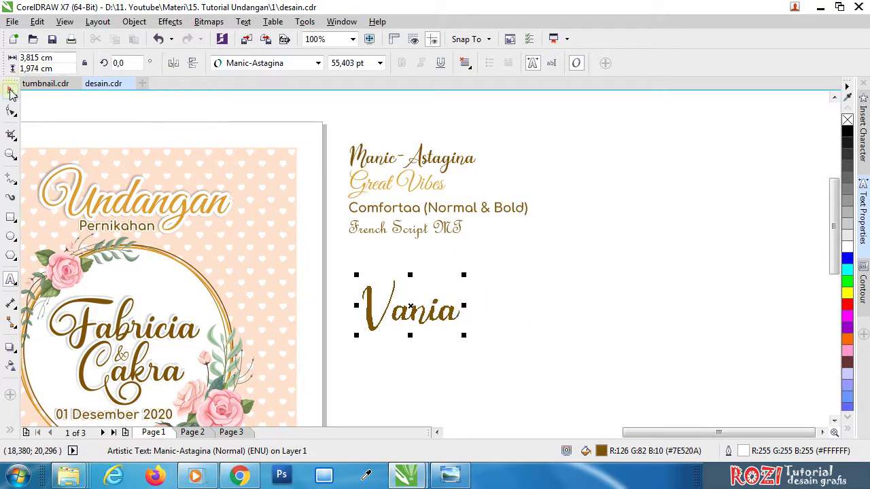
drag(464, 274, 499, 258)
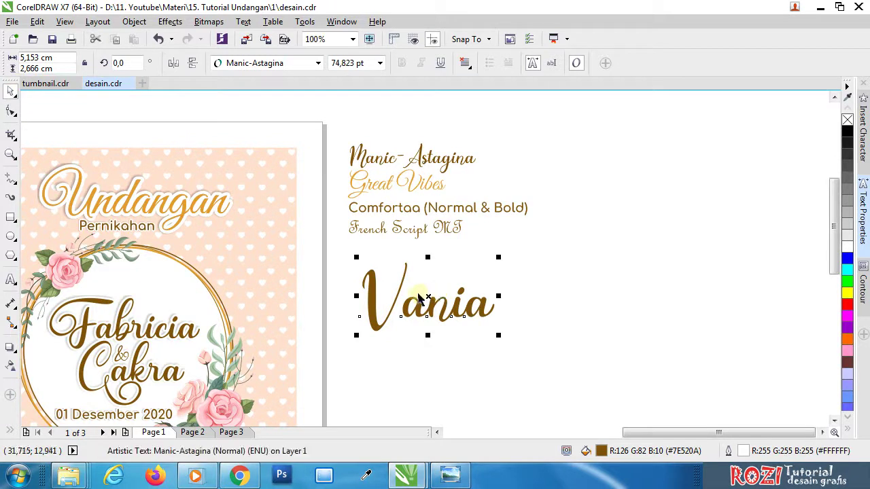
click(522, 255)
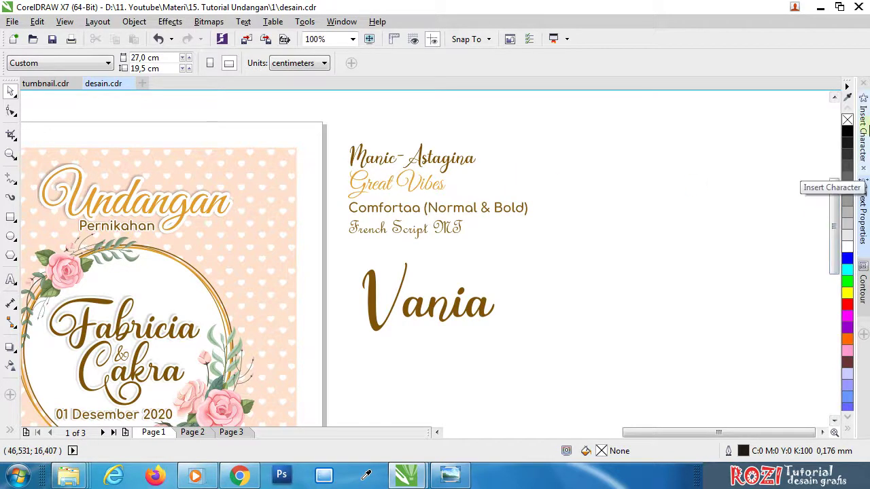
- Open the Insert Character panel and set its font to Manic-Astagina
click(864, 129)
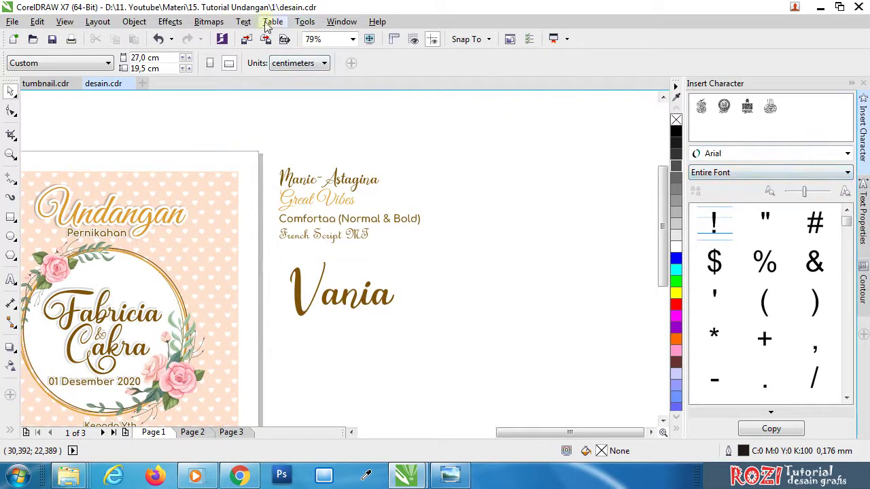
click(244, 25)
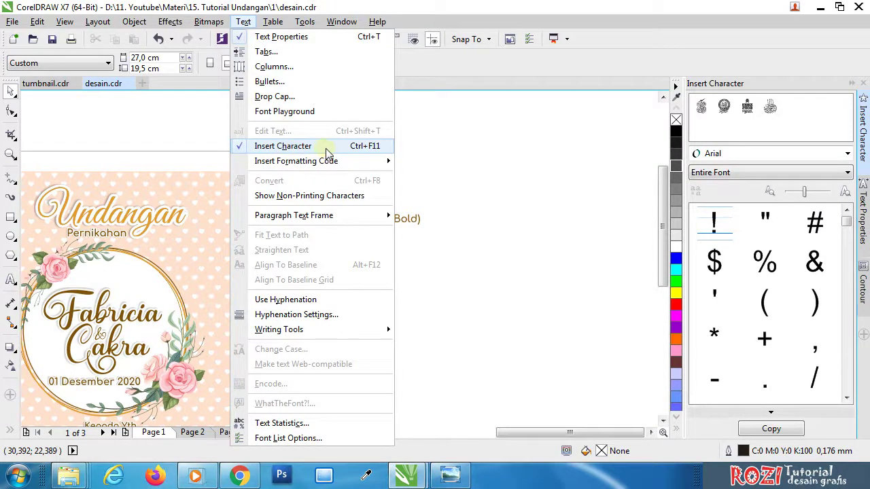
click(572, 155)
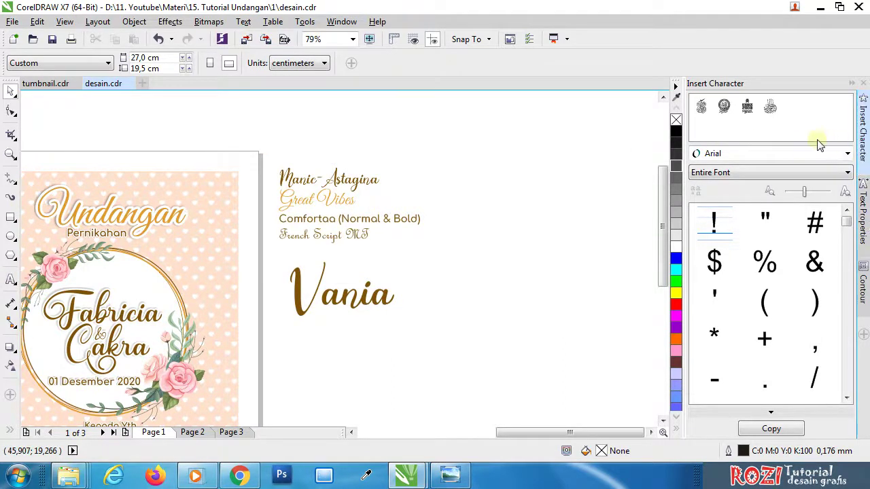
click(847, 155)
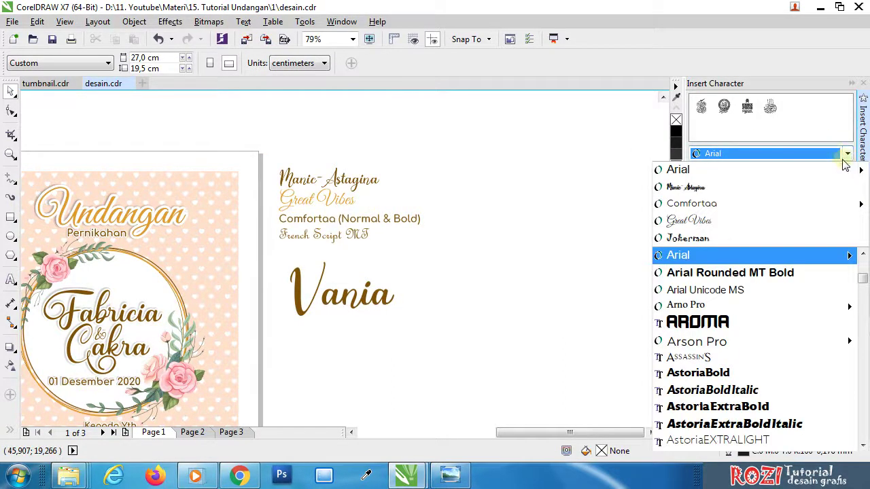
mouse_move(748, 170)
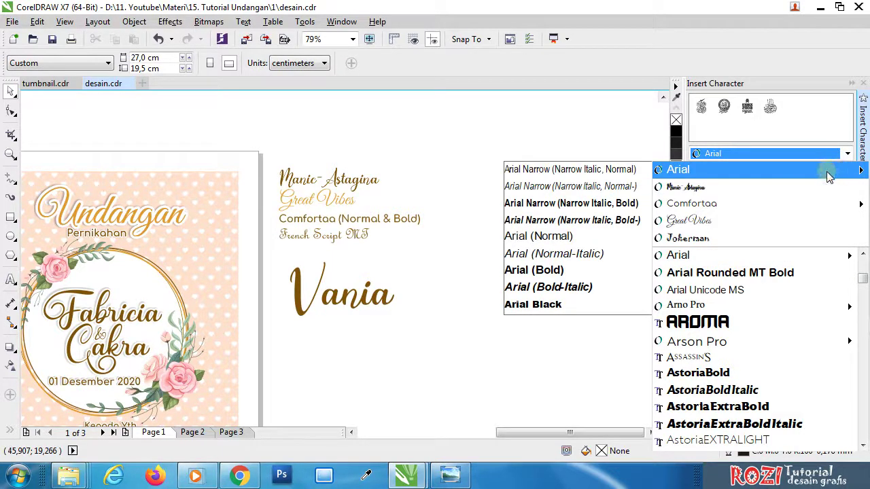
text(ma)
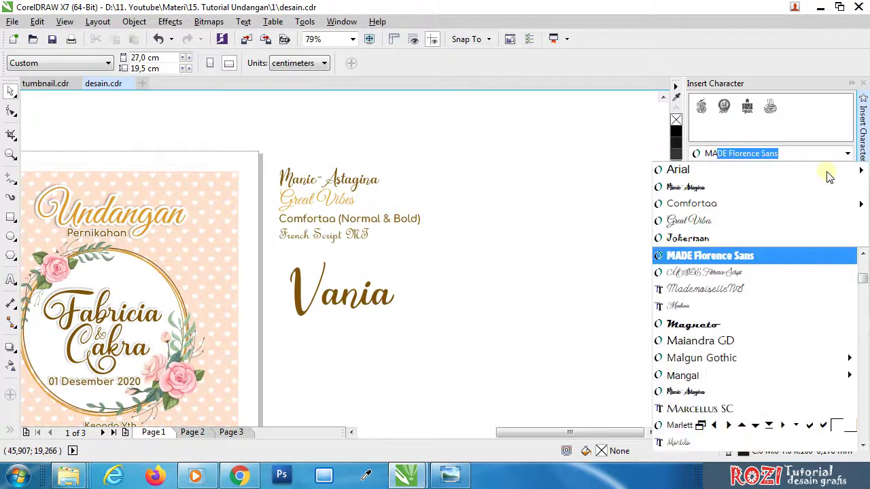
text(nic-Astagina)
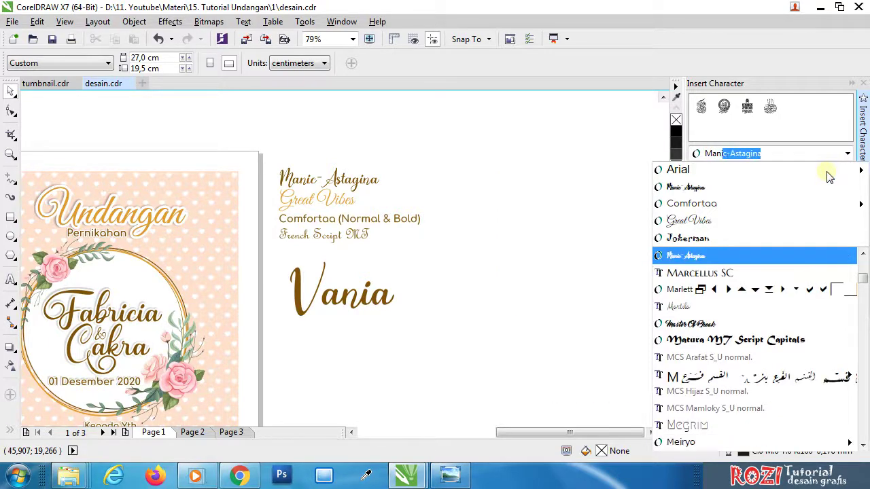
key(Return)
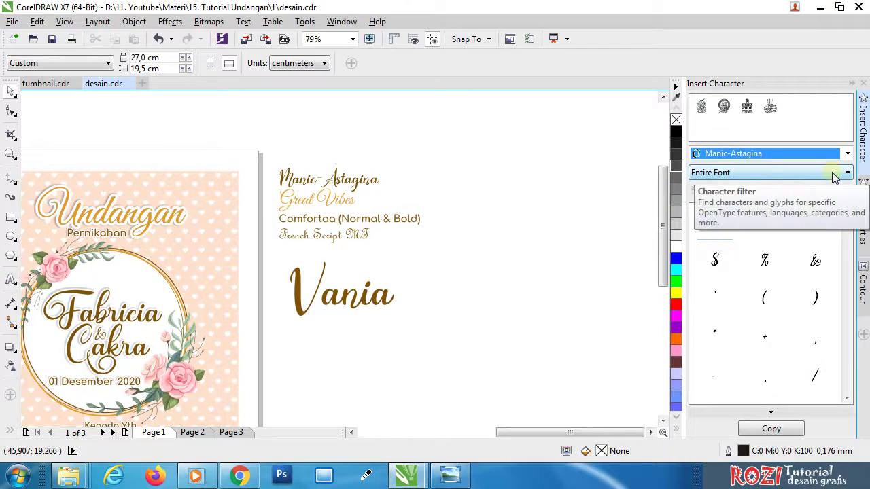
- Compare the V and W glyphs, then drag the swash V onto the canvas beside Vania
drag(848, 227, 849, 277)
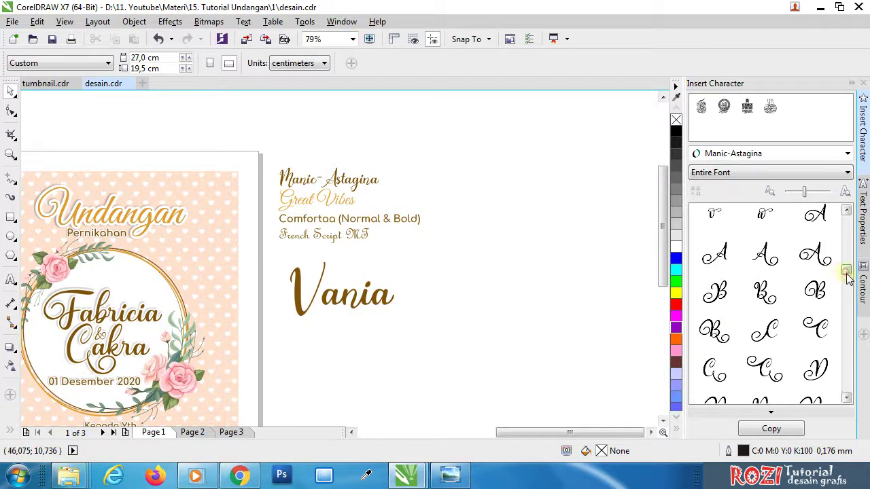
drag(847, 273, 847, 293)
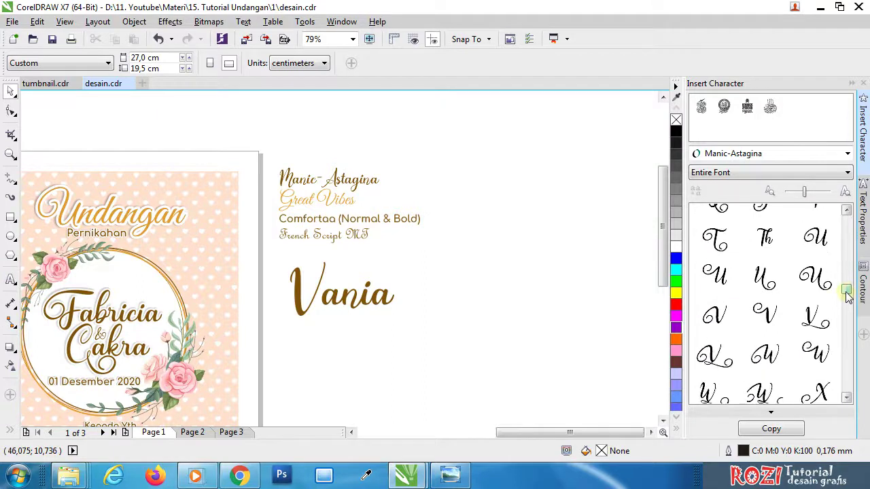
click(714, 321)
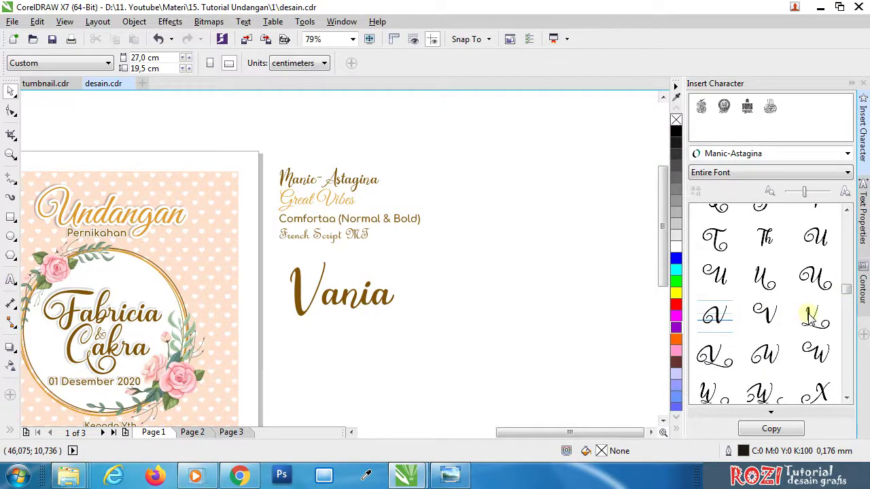
click(715, 362)
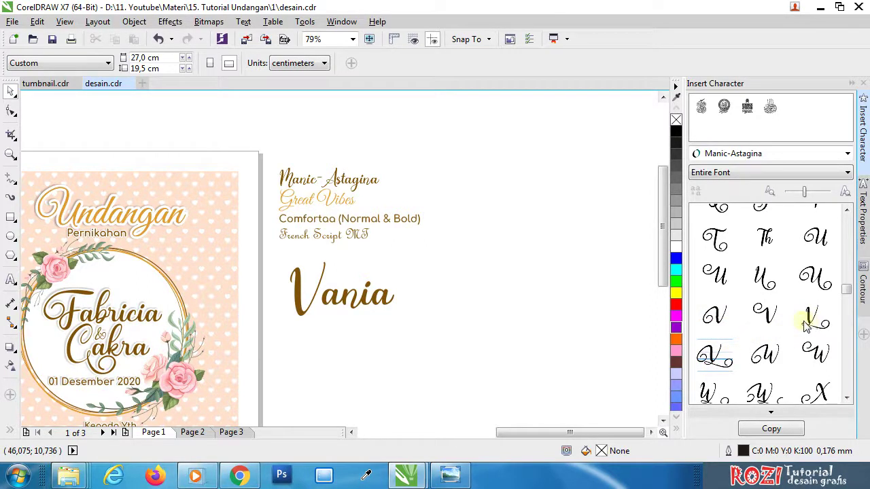
click(721, 327)
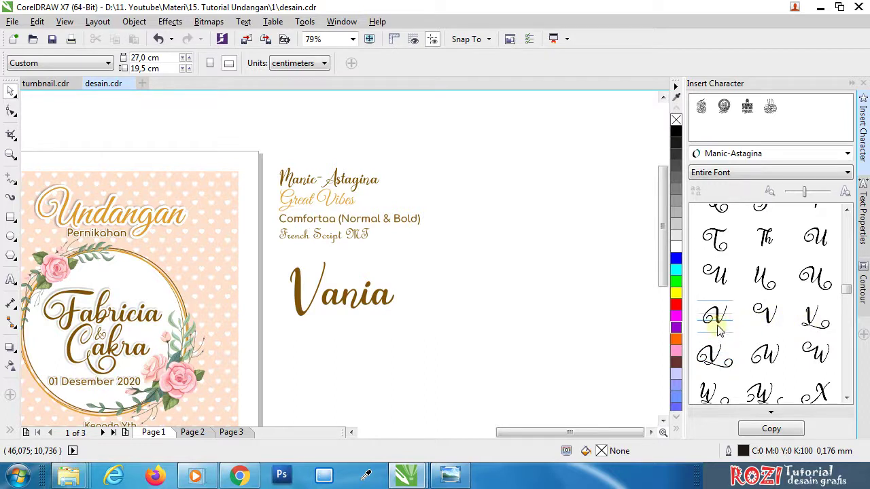
mouse_move(721, 326)
mouse_down()
mouse_move(435, 279)
mouse_move(500, 330)
mouse_move(480, 297)
mouse_up()
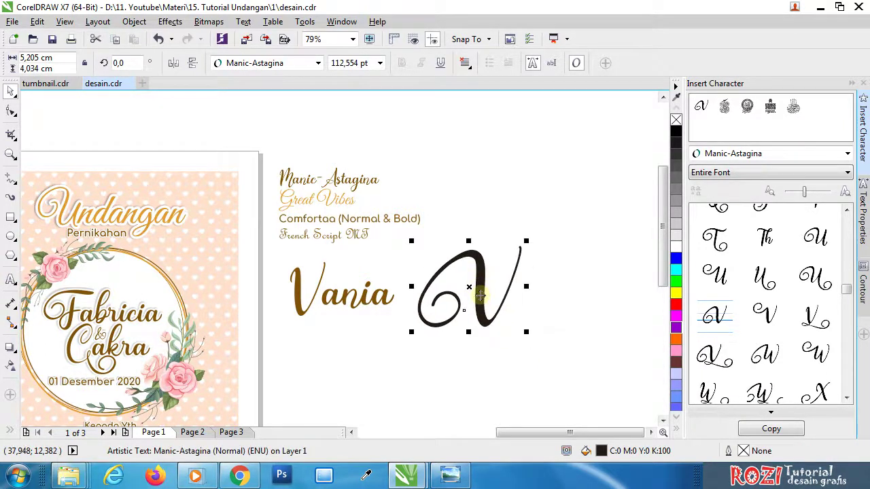
- Type 'ania' after the swash V to spell Vania, and shrink it slightly
double_click(480, 295)
key(End)
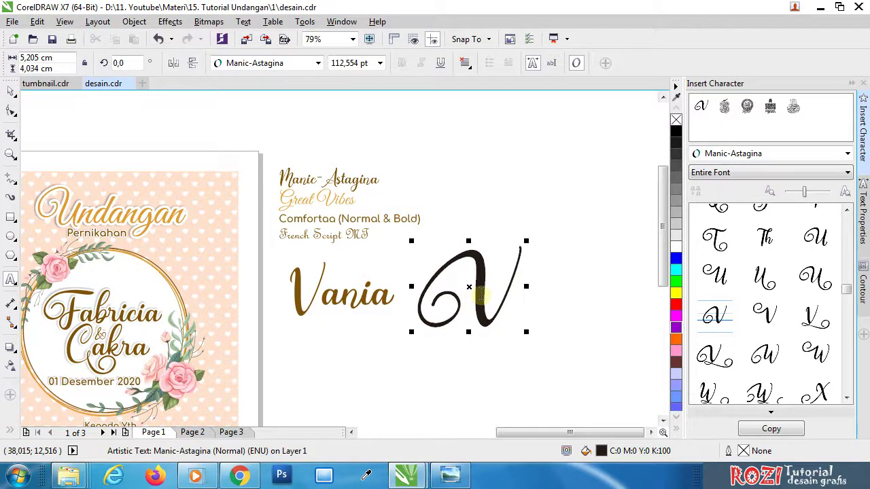
text(ania)
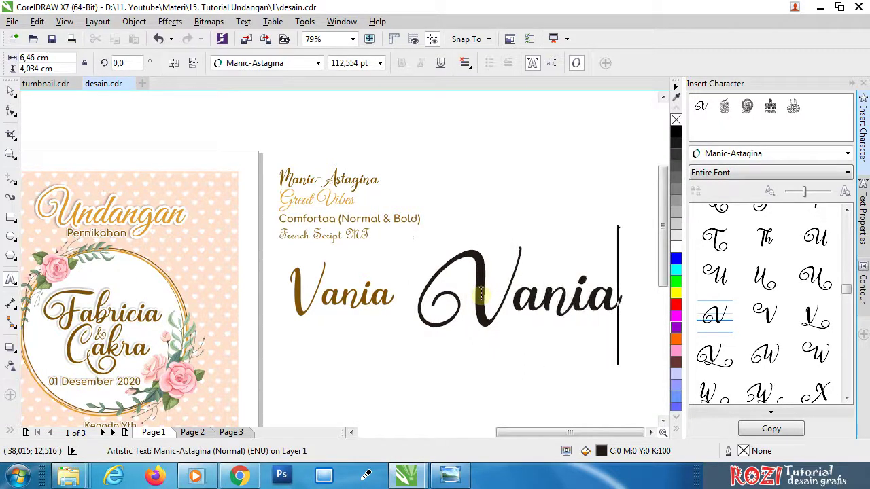
click(11, 90)
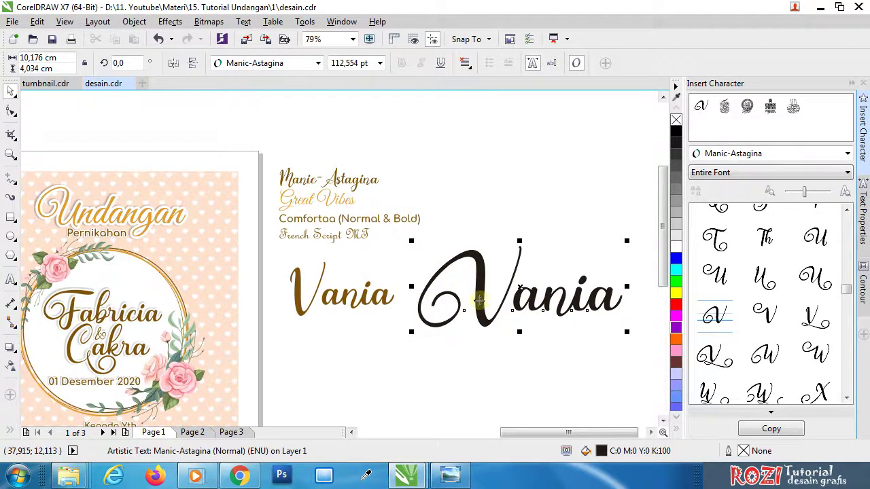
drag(626, 242, 594, 254)
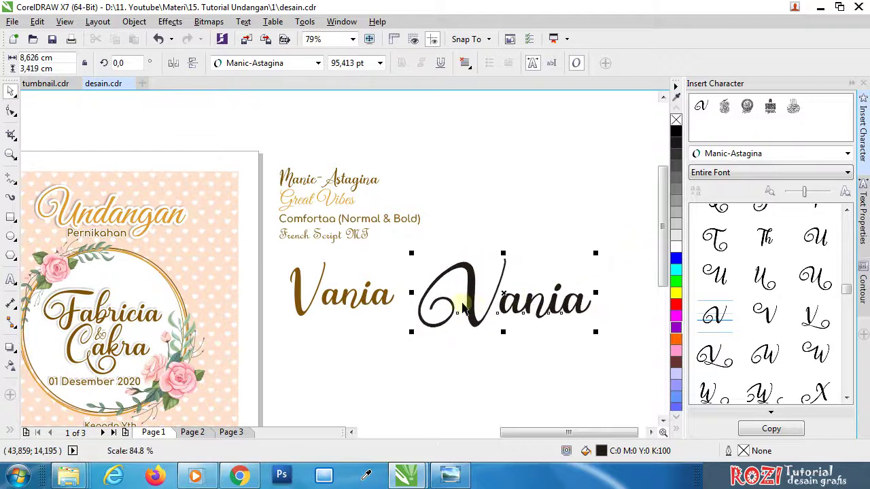
- Delete the brown Vania, move the black one left, and copy Cakra beneath it
mouse_move(384, 298)
mouse_down()
mouse_move(389, 277)
mouse_move(534, 170)
mouse_move(540, 217)
mouse_up()
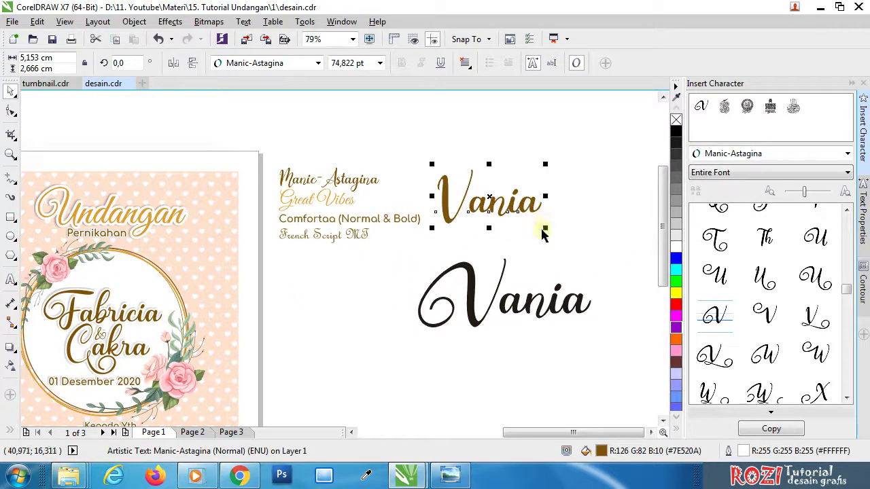
key(Delete)
drag(485, 271, 396, 266)
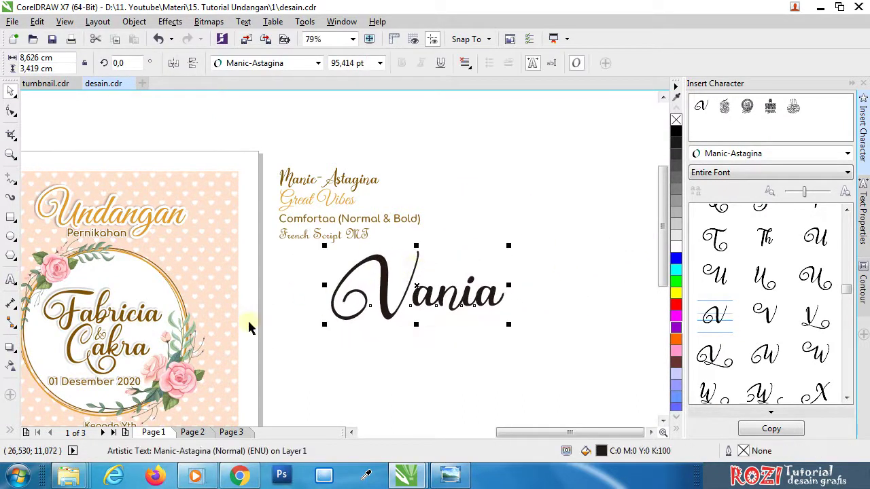
click(110, 349)
drag(115, 350, 441, 357)
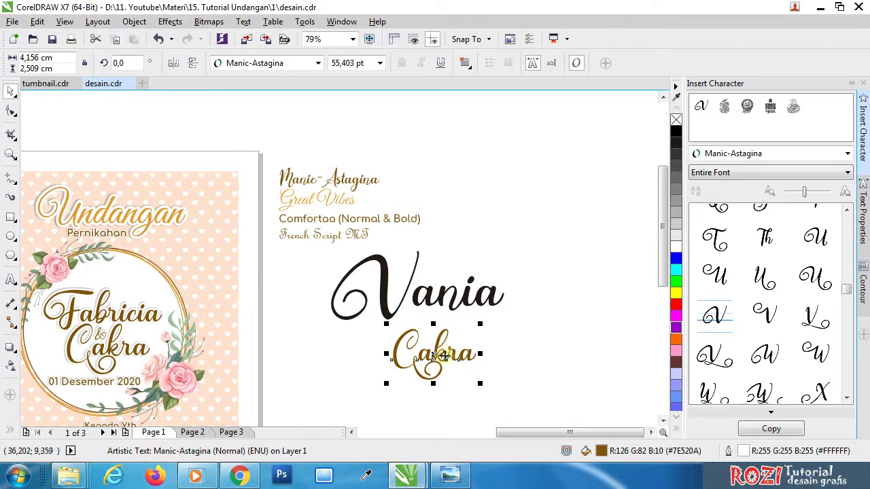
- Retype the Cakra copy as 'Renaldi', enlarge it to 89.938 pt, and move it under Vania
double_click(442, 354)
key(ctrl+a)
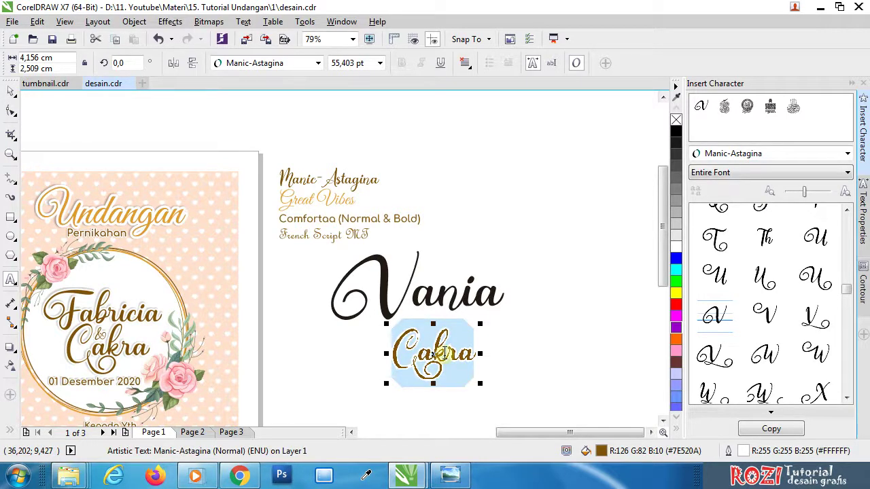
text(Ren)
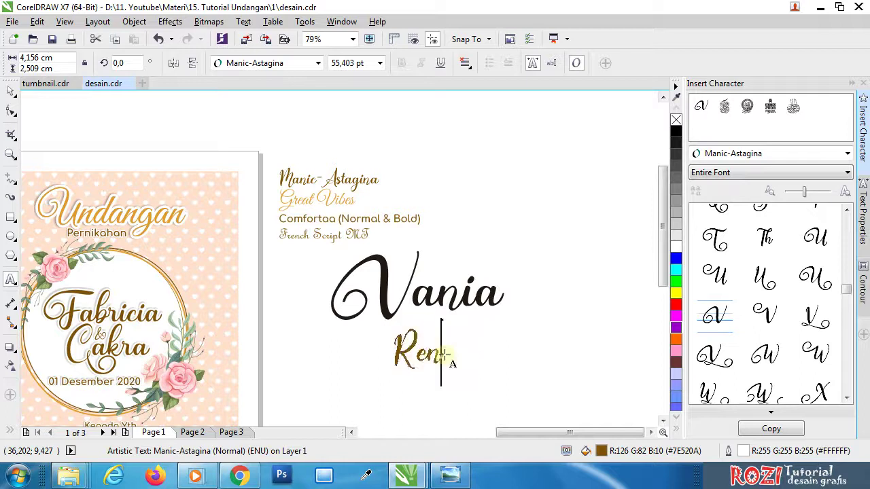
text(aldi)
key(Escape)
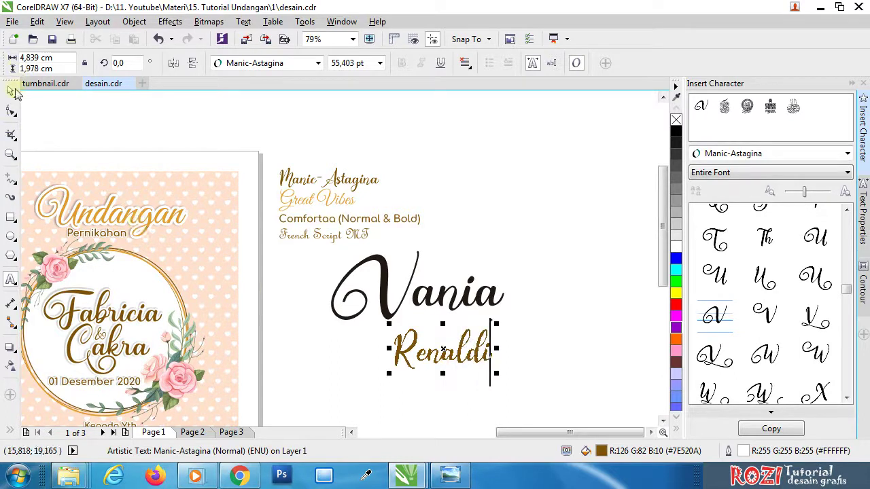
click(12, 93)
drag(393, 370, 329, 397)
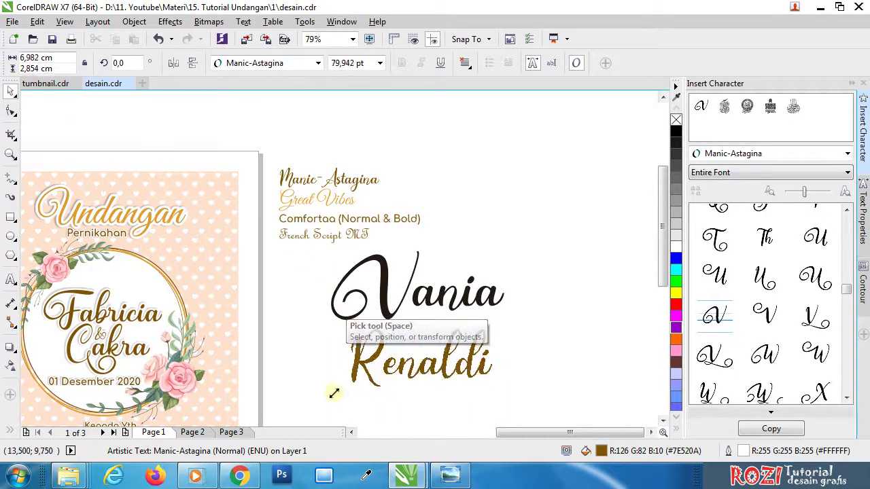
drag(469, 367, 434, 370)
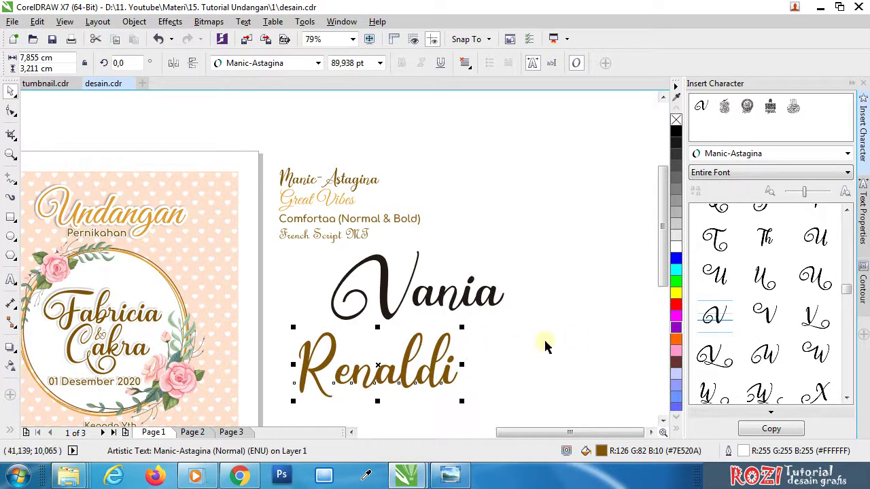
click(545, 340)
drag(849, 292, 849, 296)
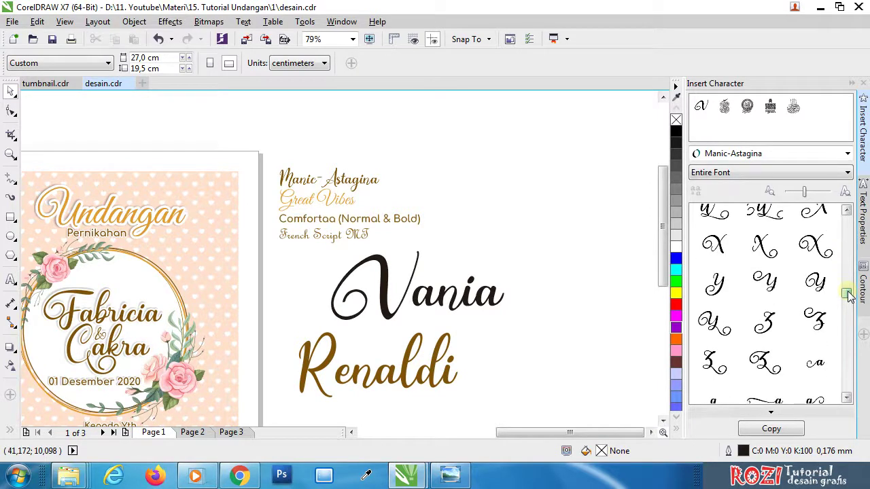
- Scroll the glyph list to the R alternates and place the 80.14 pt swash R beside Vania
drag(848, 292, 851, 293)
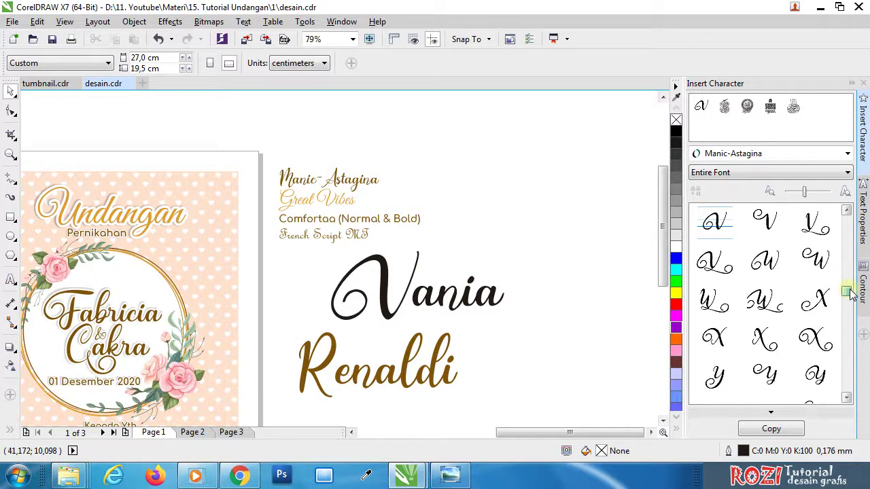
click(846, 213)
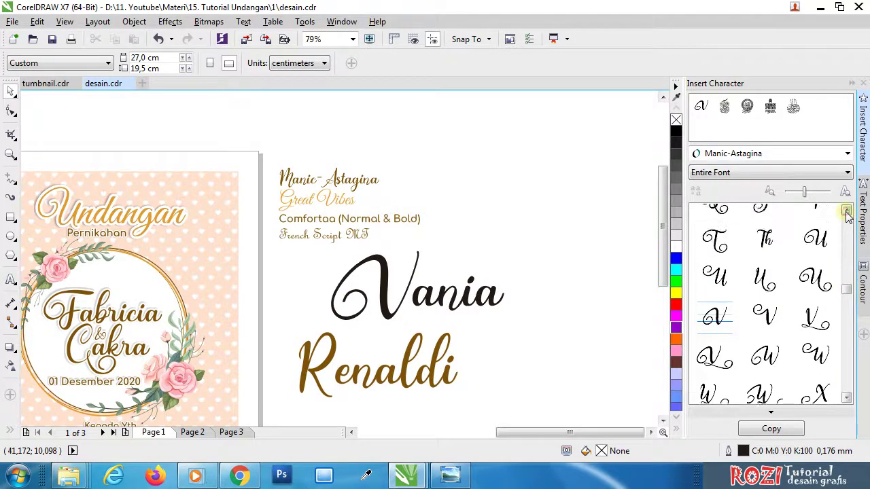
click(847, 213)
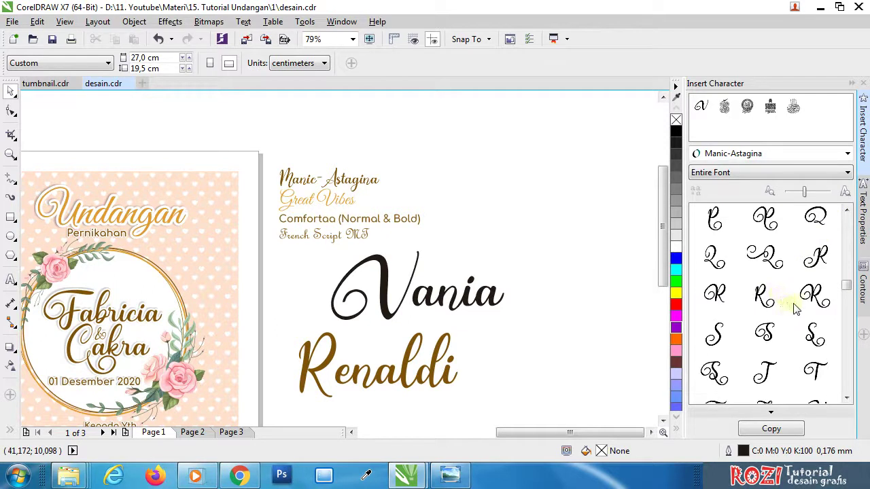
click(846, 212)
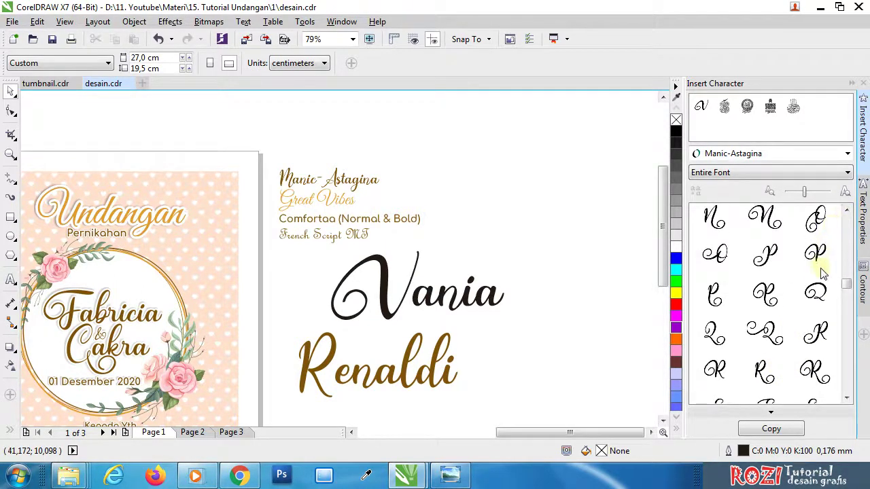
click(847, 398)
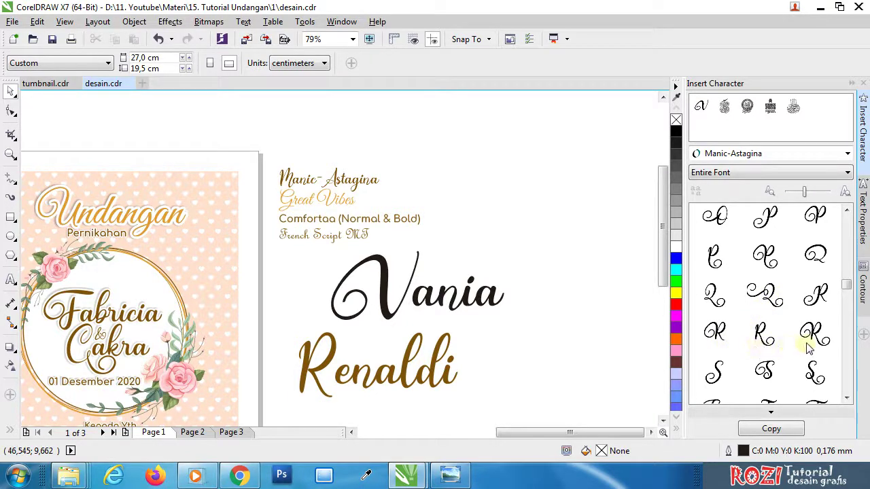
mouse_move(807, 340)
mouse_down()
mouse_move(561, 312)
mouse_move(636, 375)
mouse_up()
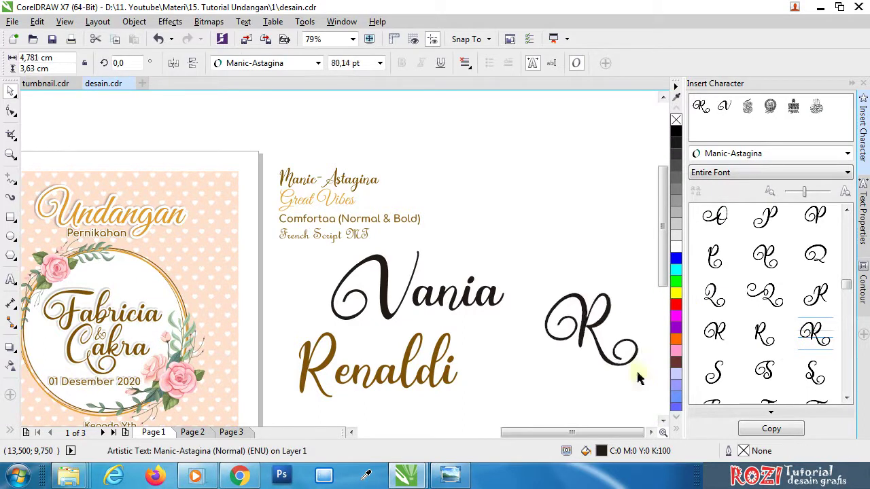
- Try several swash R alternates, keeping one placed next to Vania
drag(574, 320, 394, 352)
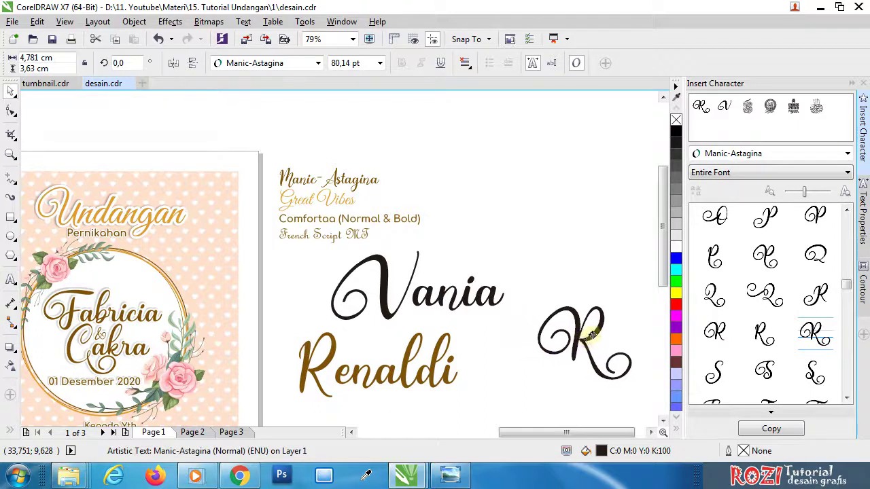
drag(554, 345, 580, 223)
mouse_move(714, 332)
mouse_down()
mouse_move(420, 331)
mouse_move(486, 351)
mouse_up()
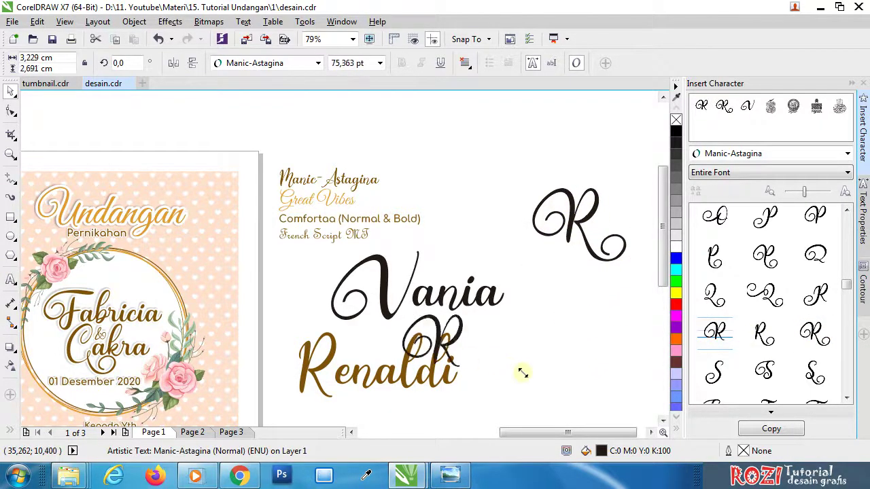
drag(506, 202, 507, 197)
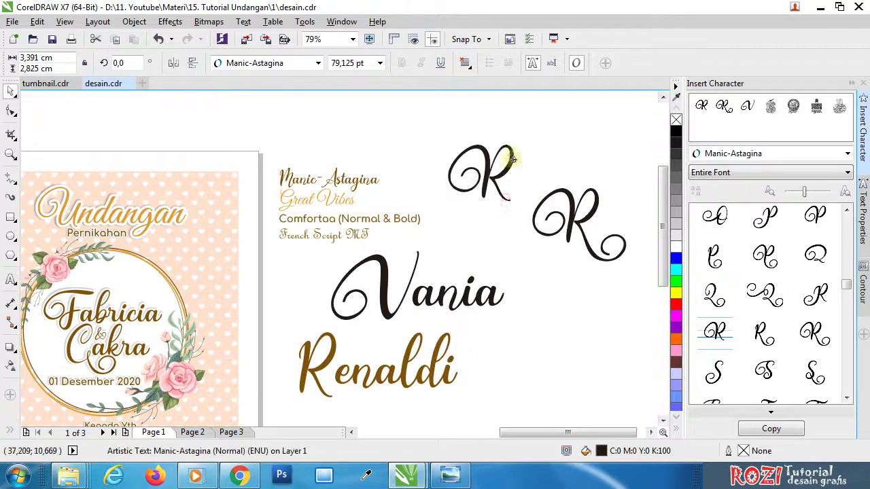
mouse_move(765, 333)
mouse_down()
mouse_move(479, 339)
mouse_move(520, 380)
mouse_up()
mouse_move(440, 340)
mouse_down()
mouse_move(394, 338)
mouse_move(565, 316)
mouse_up()
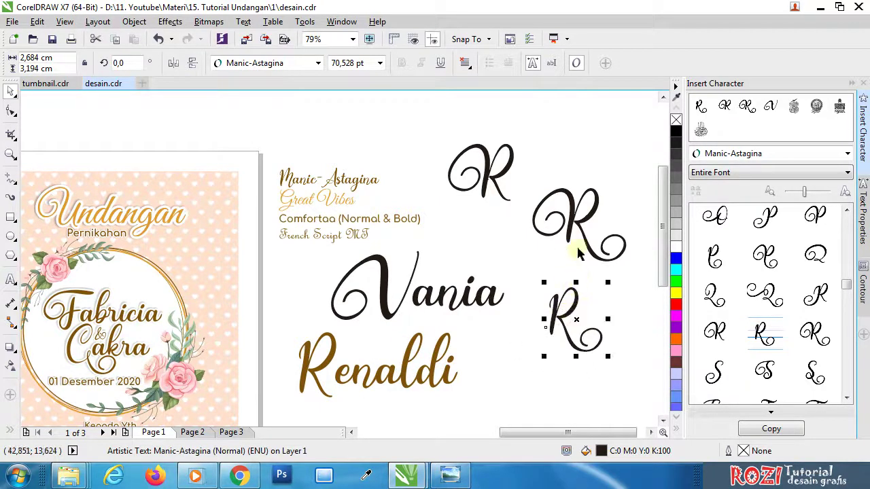
key(Delete)
click(513, 174)
key(Delete)
mouse_move(568, 218)
mouse_down()
mouse_move(540, 275)
mouse_move(386, 359)
mouse_up()
- Delete the brown Renaldi, type 'enaldi' after the swash R, and set it beneath Vania
click(445, 350)
key(Delete)
key(F8)
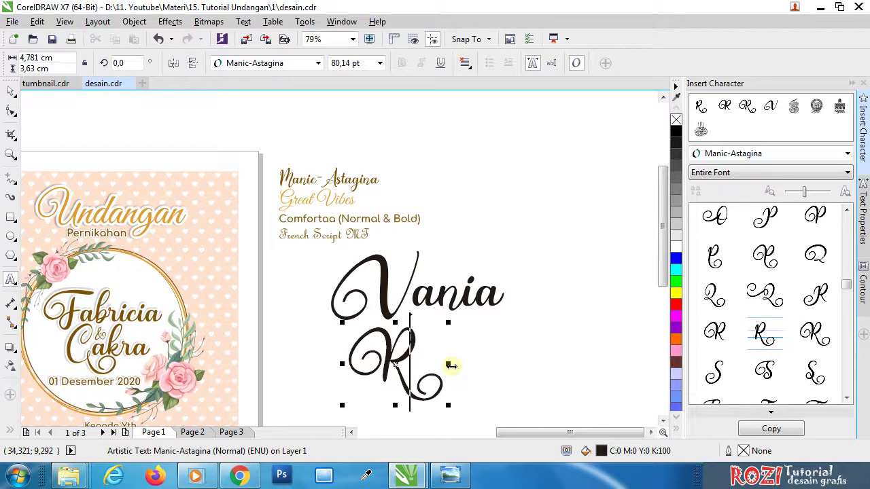
text(en)
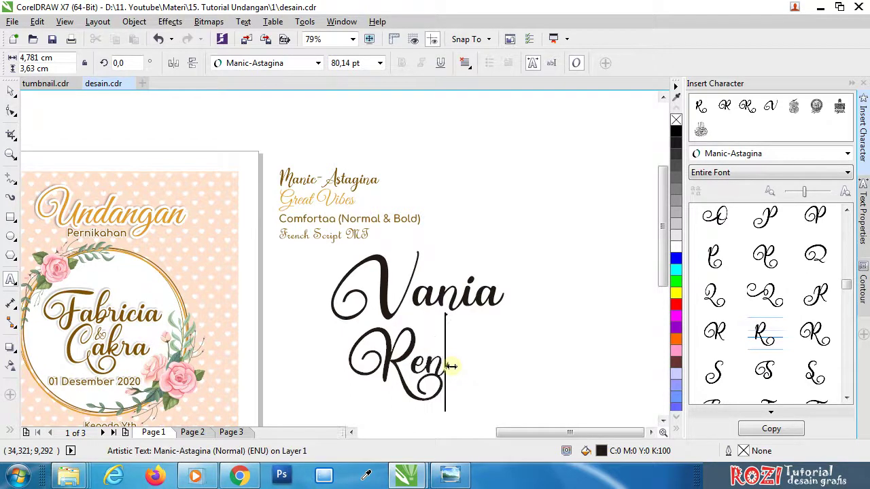
text(aldi)
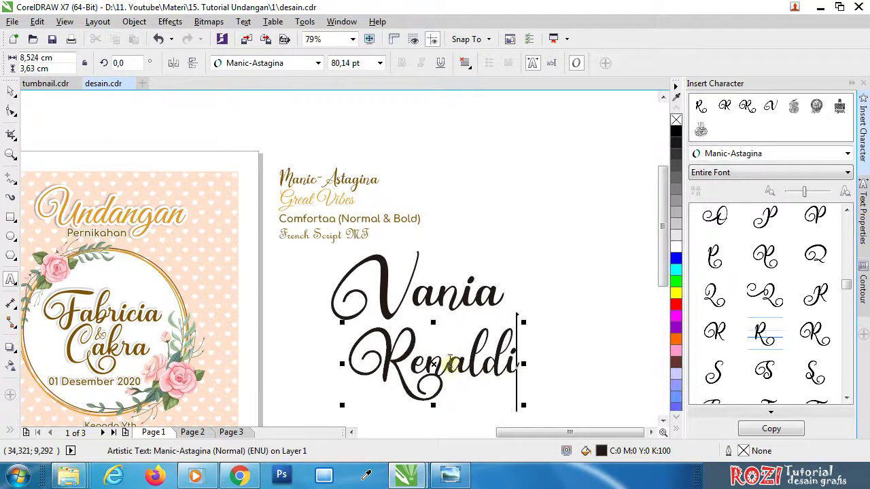
click(11, 110)
key(space)
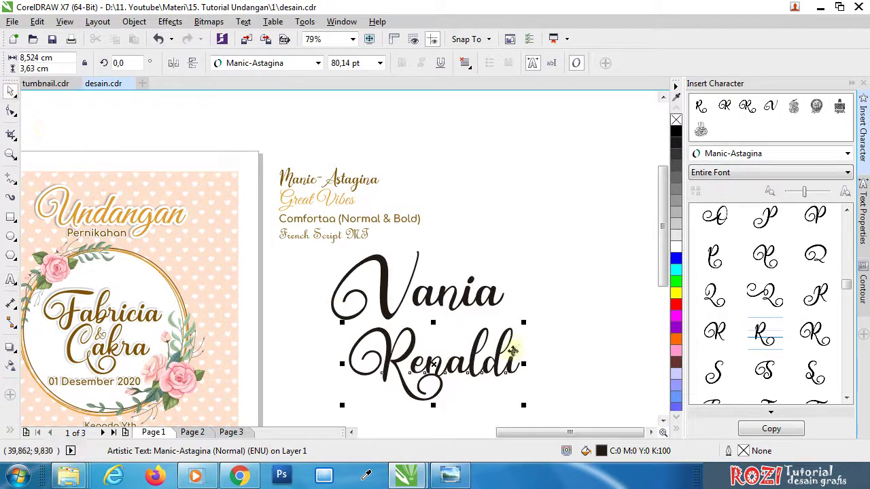
drag(480, 334, 515, 330)
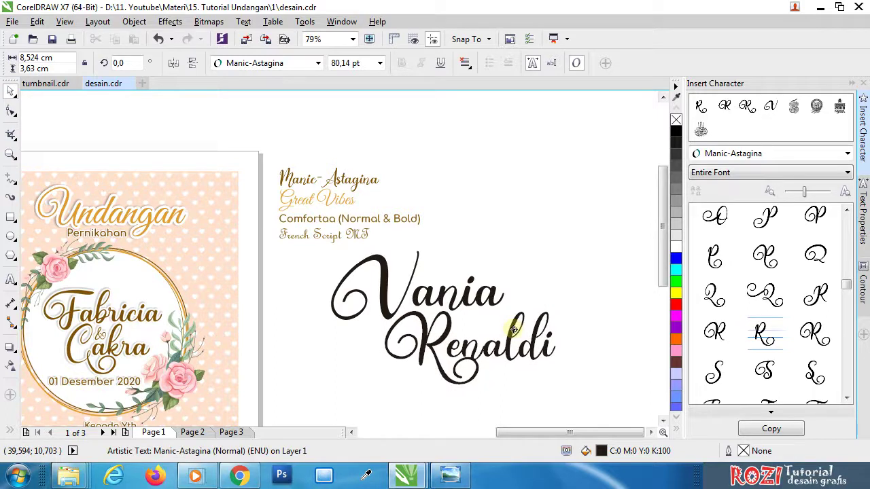
drag(515, 330, 515, 331)
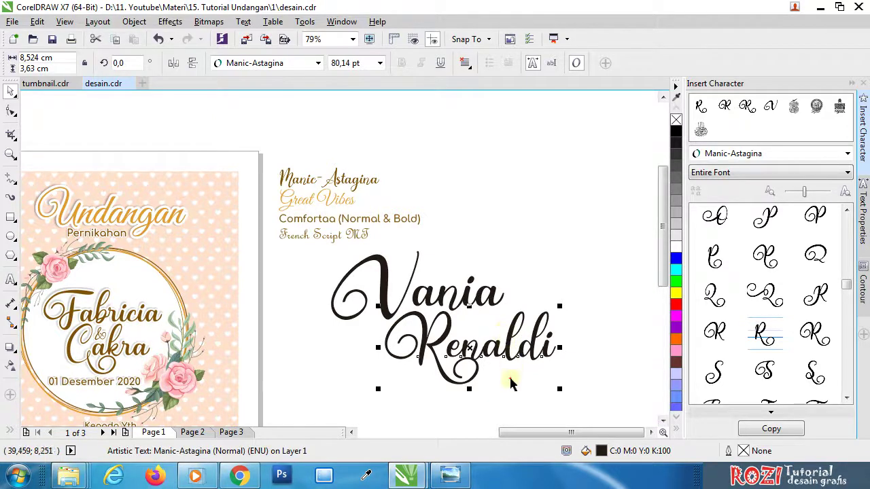
click(589, 283)
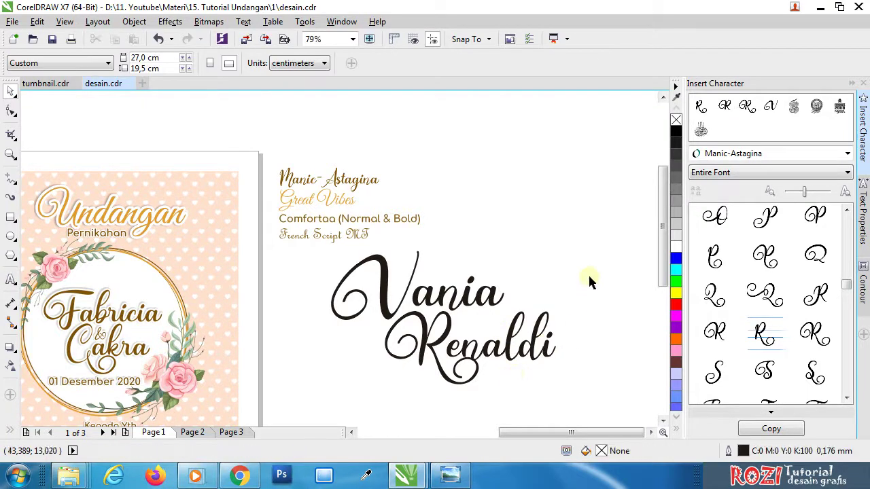
- Move the Vania Renaldi pair toward the page and shrink it about 85%, Renaldi to 44.615 pt
click(853, 84)
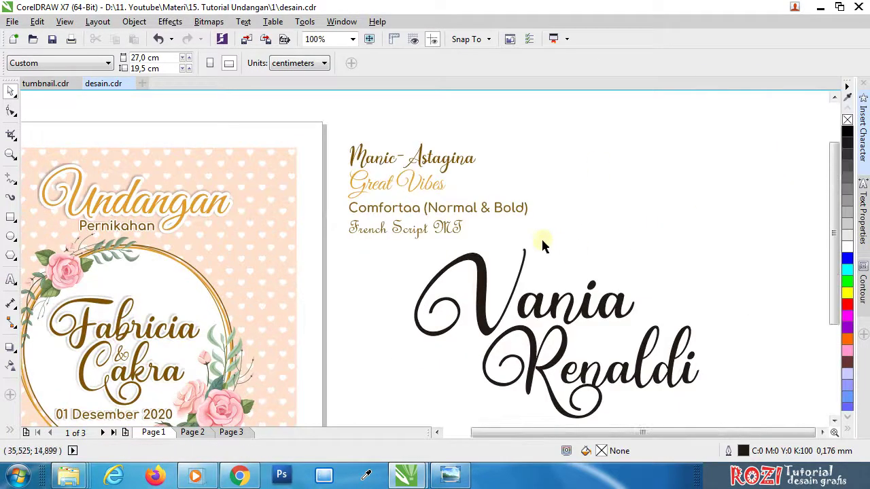
scroll(541, 237, down, 1)
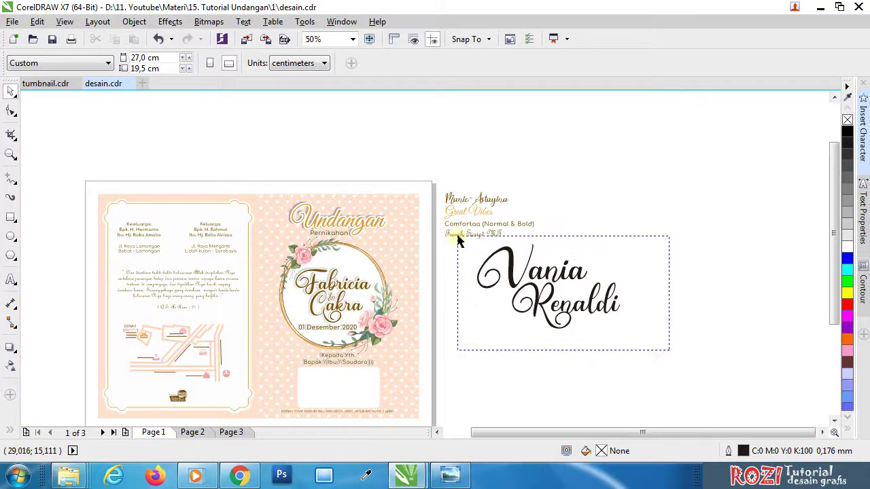
mouse_move(458, 239)
mouse_down()
mouse_move(626, 256)
mouse_move(575, 268)
mouse_up()
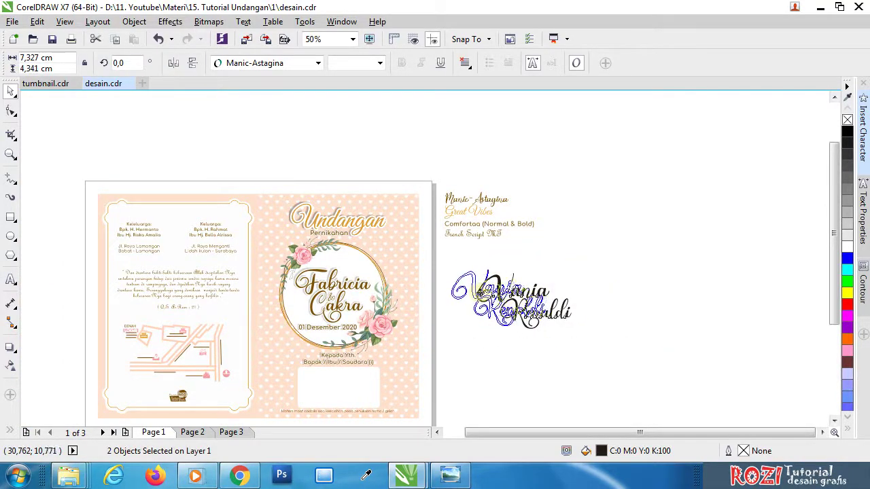
drag(505, 298, 479, 293)
scroll(455, 304, up, 1)
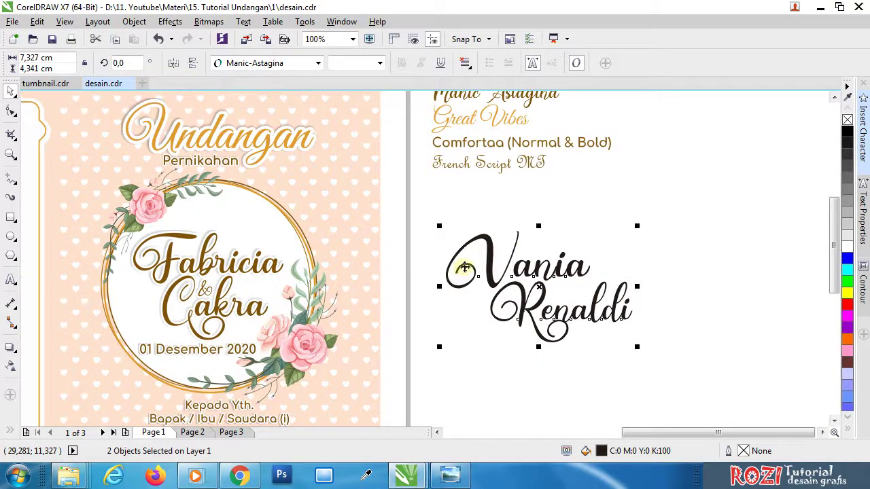
drag(464, 267, 451, 261)
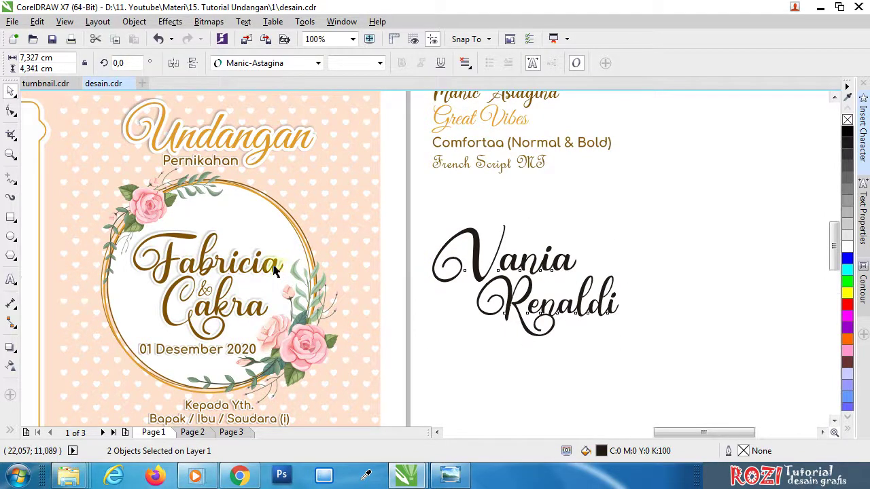
scroll(279, 265, up, 1)
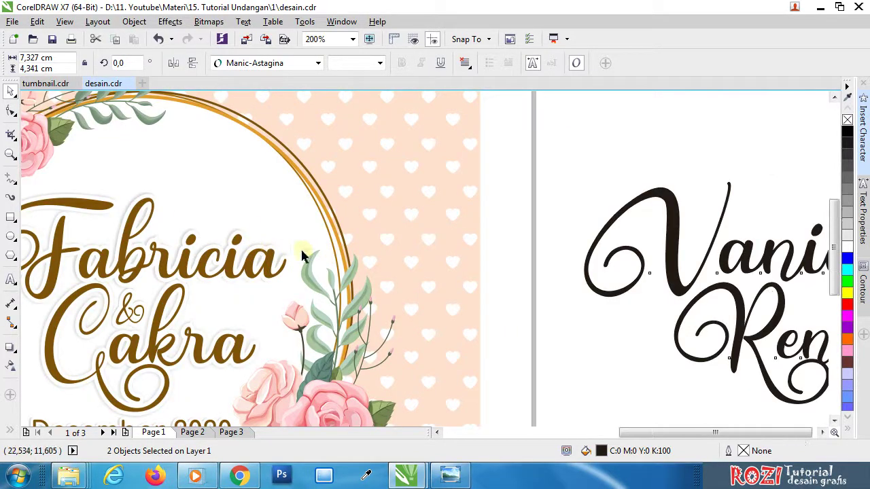
scroll(300, 247, down, 1)
drag(634, 212, 616, 235)
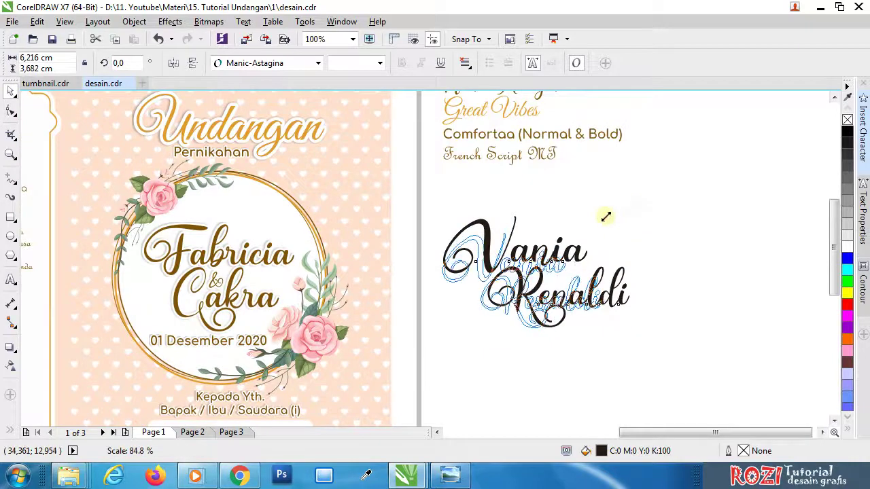
click(656, 262)
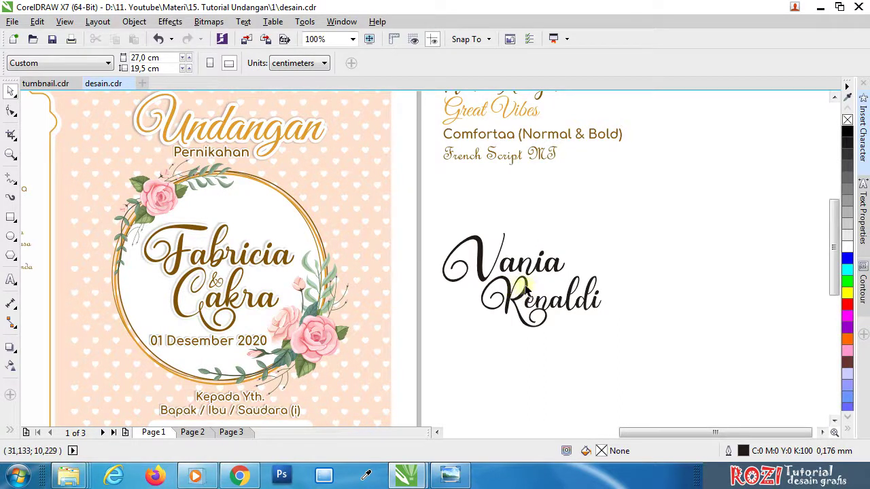
scroll(527, 289, up, 1)
- Turn a copy of Renaldi into a 25.7 pt script '&' placed between Vania and Renaldi
click(528, 286)
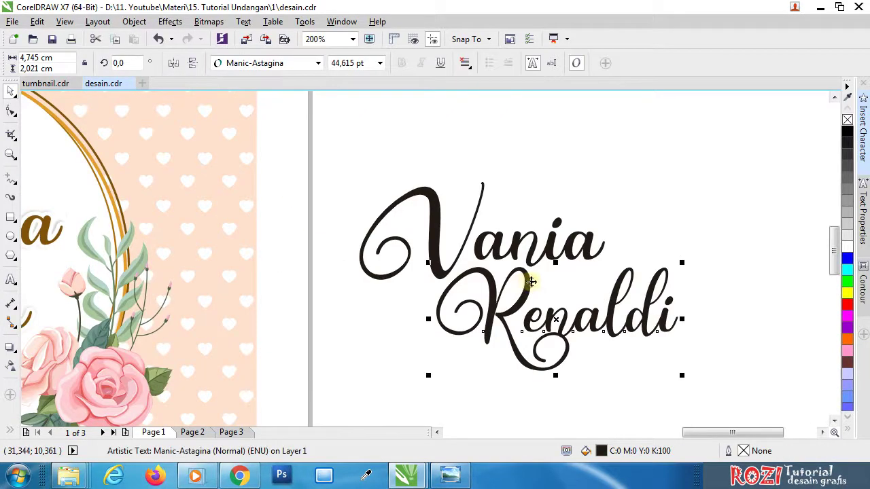
scroll(526, 283, down, 1)
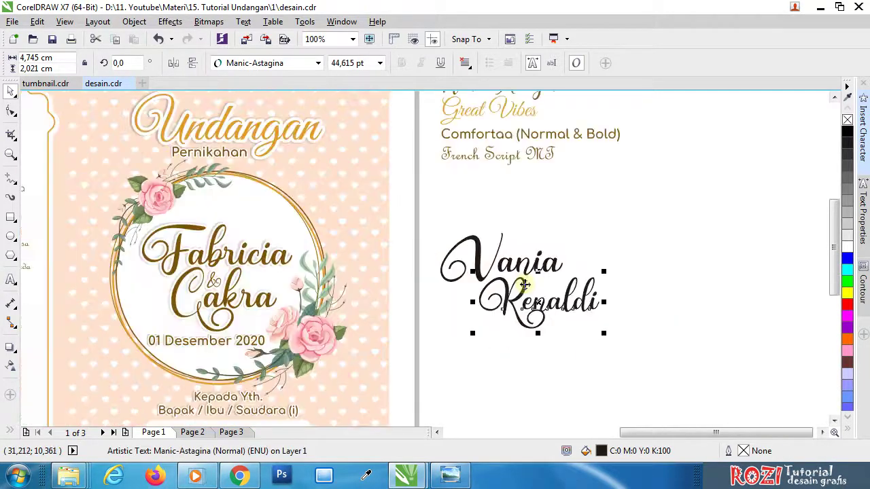
drag(526, 285, 638, 237)
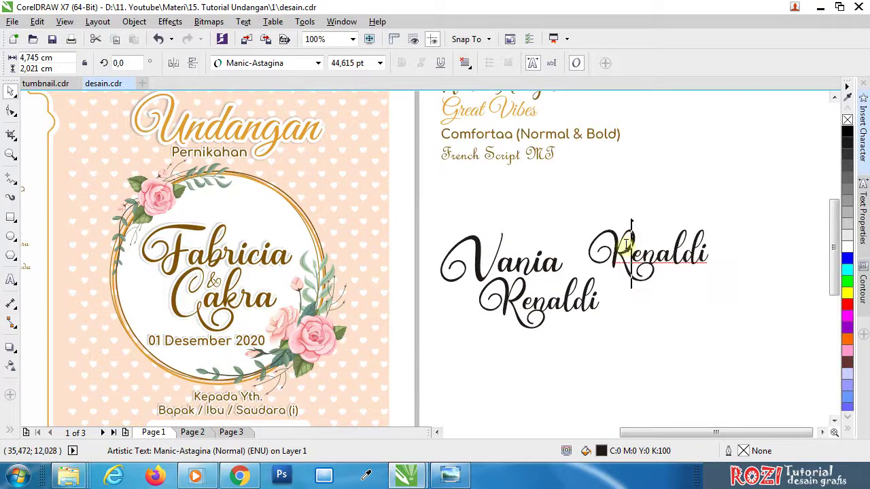
double_click(625, 247)
text(C&)
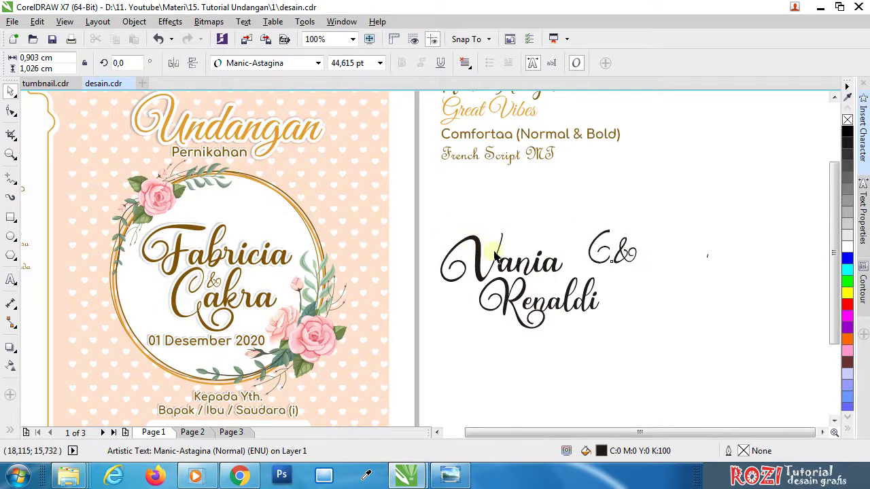
scroll(612, 224, down, 1)
scroll(602, 237, up, 2)
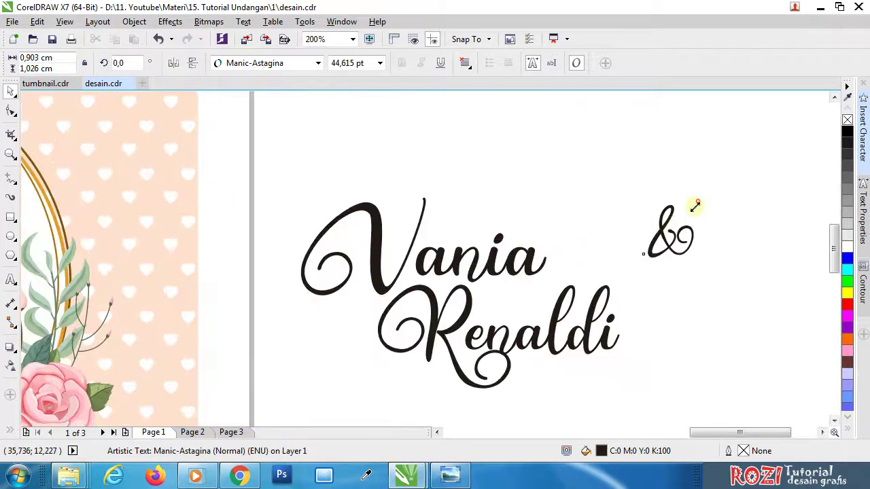
mouse_move(698, 201)
mouse_down()
mouse_move(531, 290)
mouse_move(488, 297)
mouse_up()
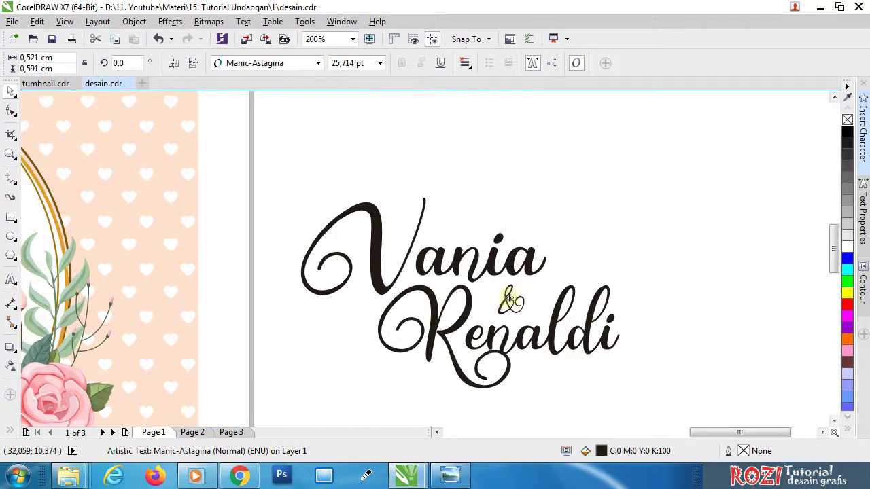
scroll(517, 283, down, 1)
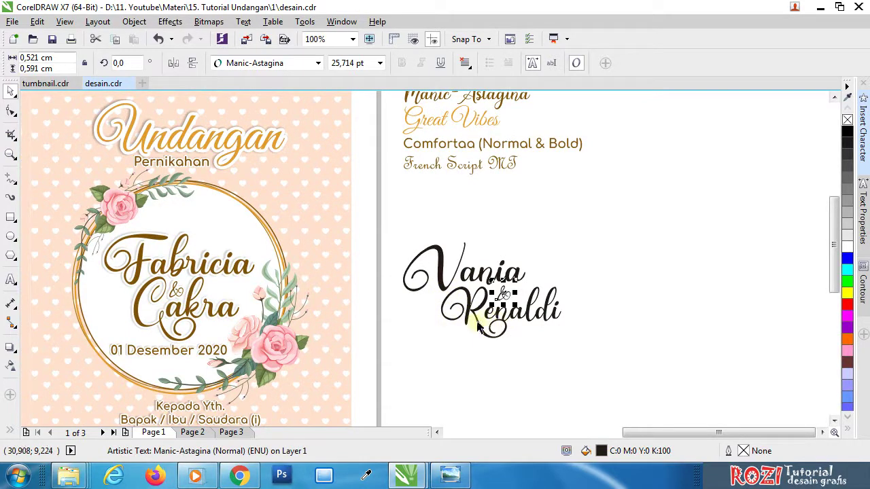
click(487, 367)
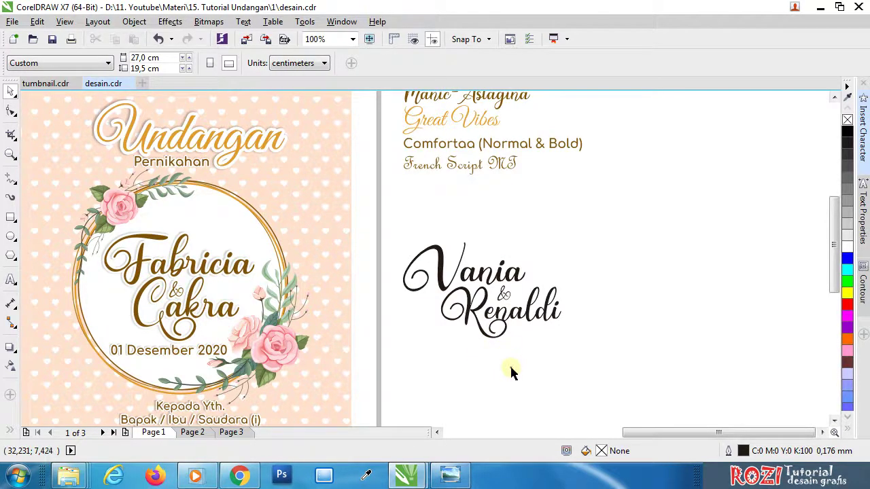
- Copy the colour palette strip from Page 3 onto the desktop beside Page 2
click(440, 279)
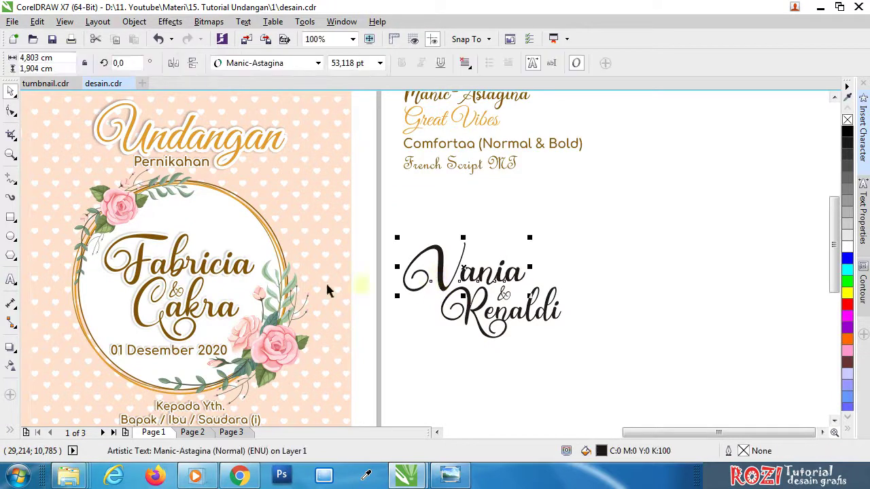
scroll(367, 320, down, 4)
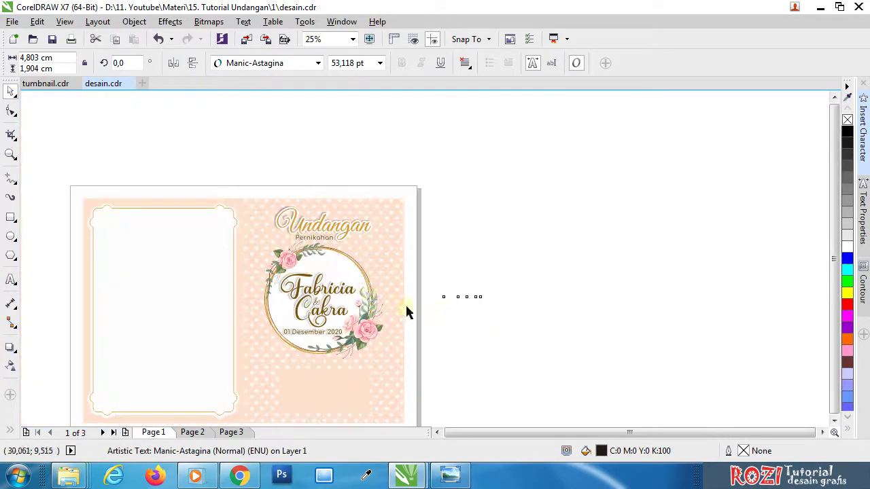
scroll(350, 292, down, 2)
click(204, 360)
click(231, 433)
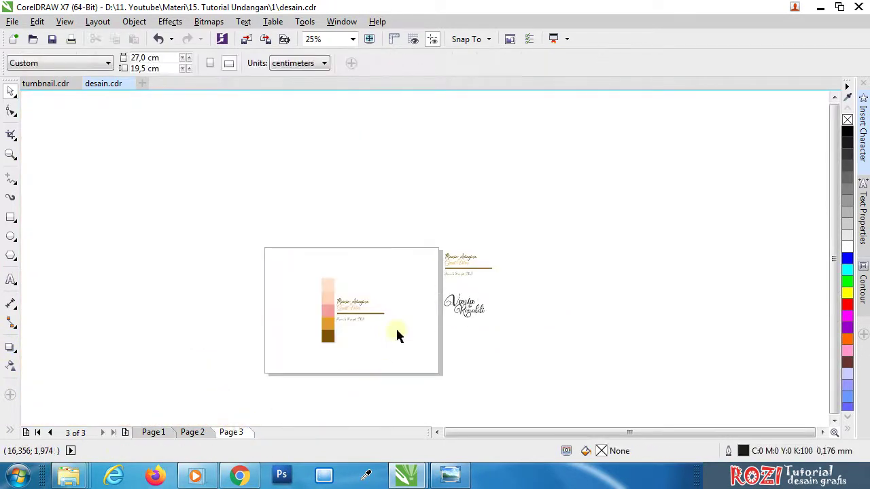
drag(325, 302, 513, 296)
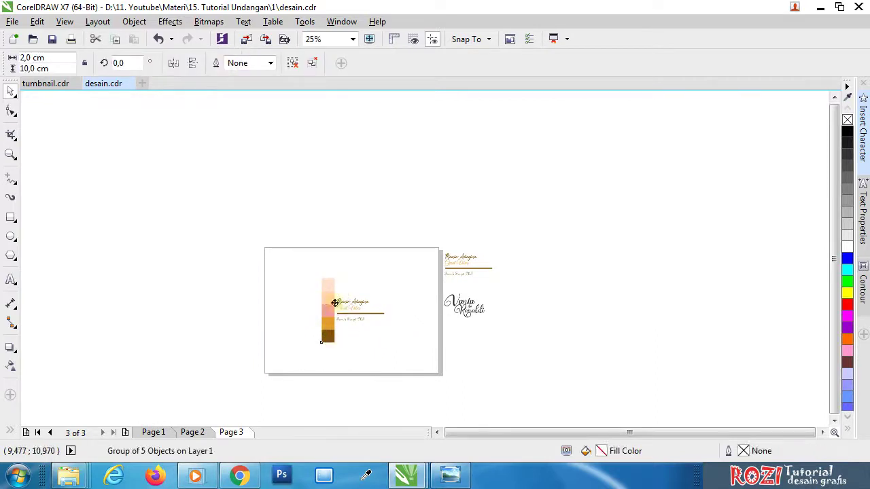
click(194, 432)
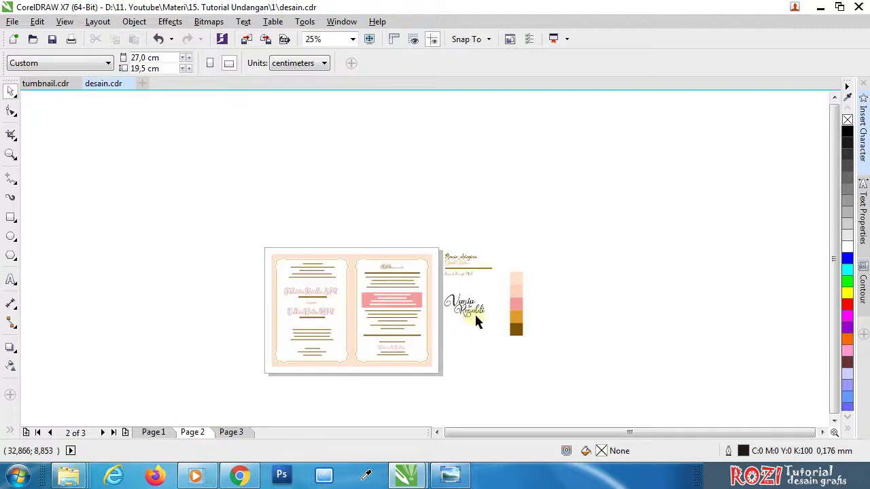
scroll(486, 308, up, 3)
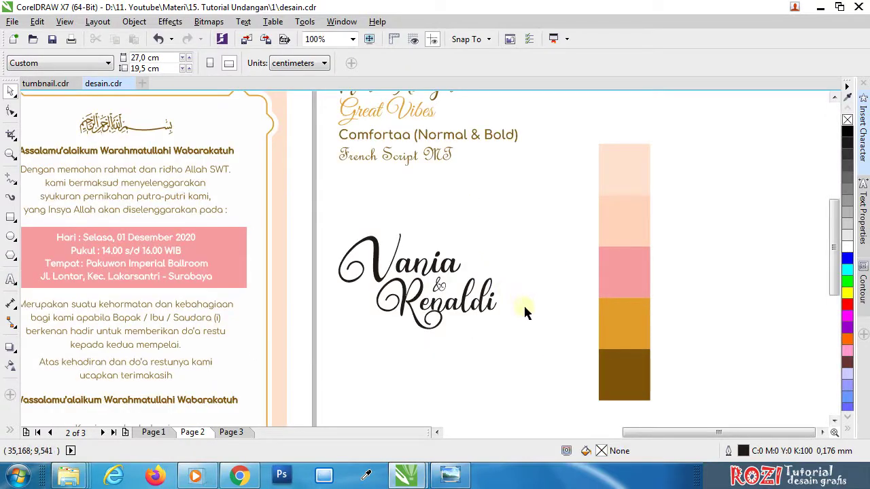
- Sample the palette's dark brown with the Color Eyedropper and fill Vania, Renaldi and the '&'
key(i)
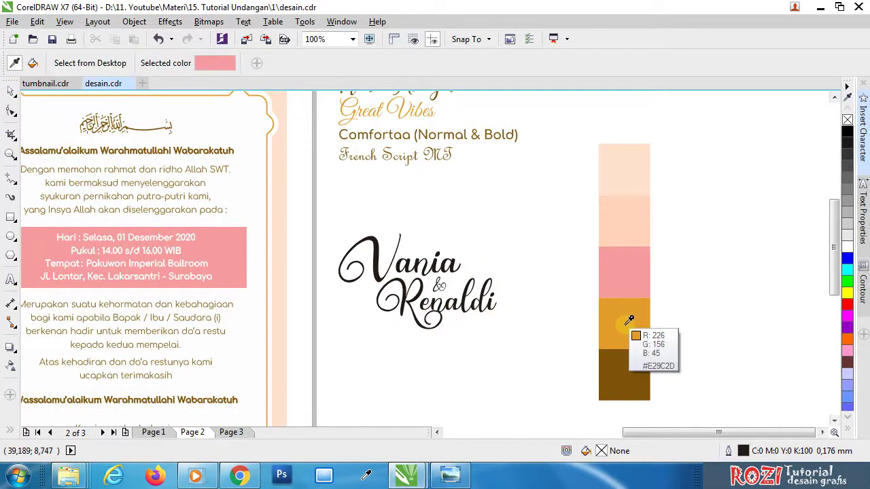
click(617, 370)
scroll(400, 278, up, 3)
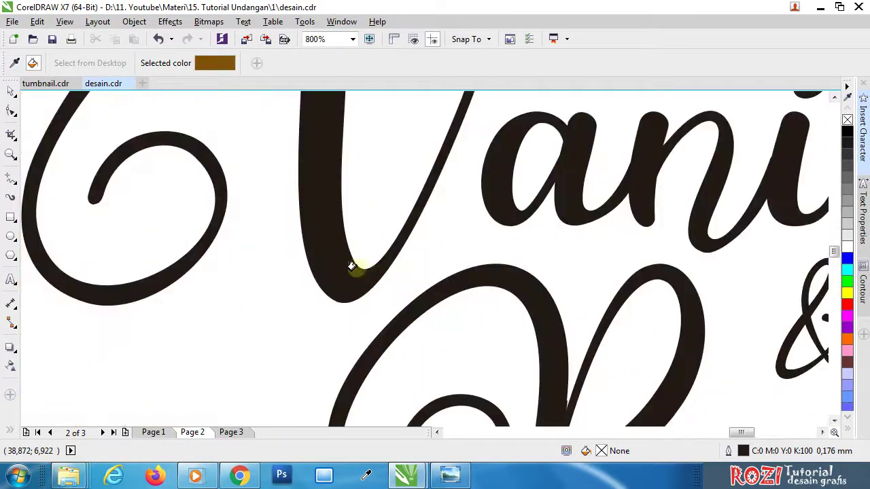
click(355, 265)
click(460, 283)
scroll(535, 272, down, 2)
scroll(535, 272, up, 1)
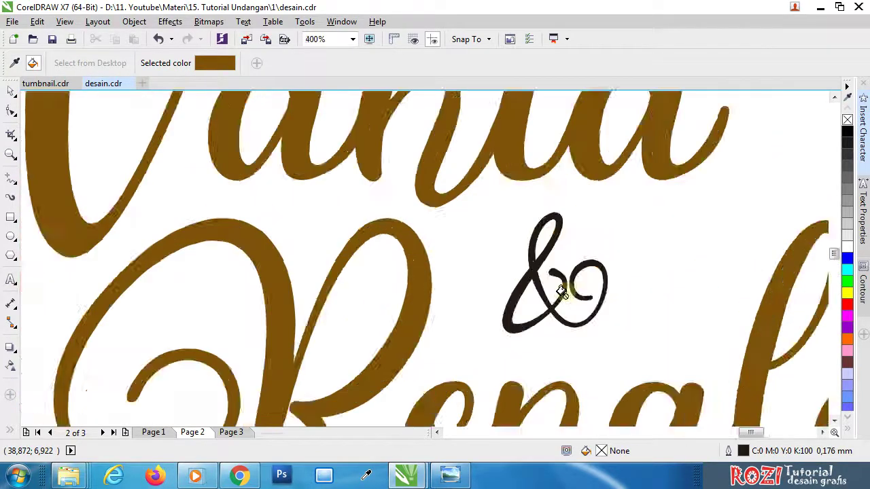
scroll(534, 272, up, 2)
click(537, 260)
scroll(442, 265, down, 3)
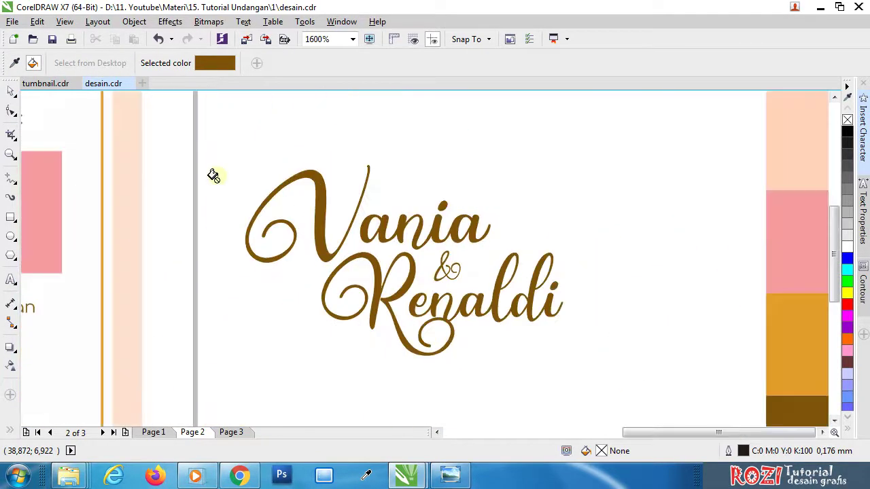
scroll(356, 254, down, 1)
- Select the whole Vania & Renaldi title with the Pick tool
click(15, 93)
click(291, 197)
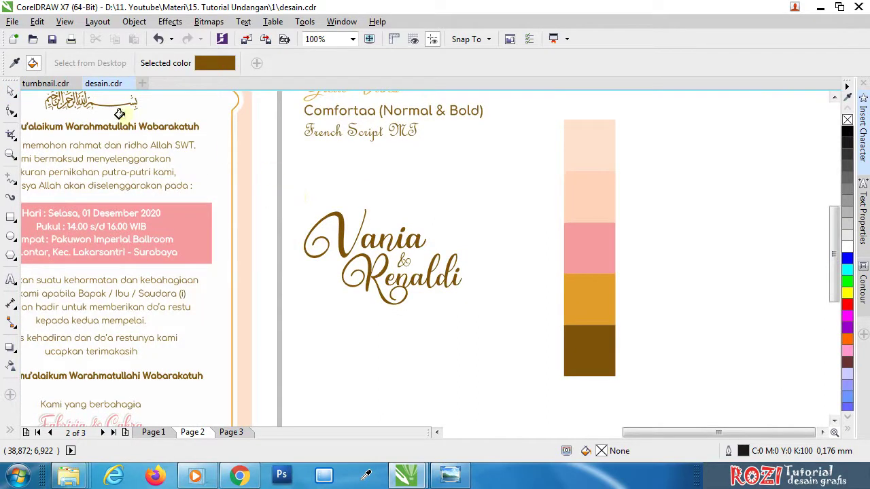
click(17, 94)
drag(281, 166, 517, 359)
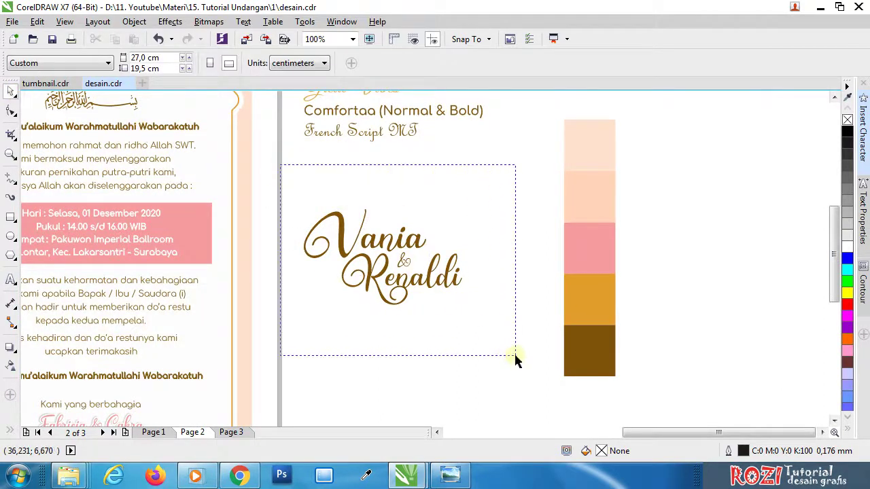
- Group the names and give them a 0.75 mm cyan outline with round corners, round caps, behind fill
key(ctrl+g)
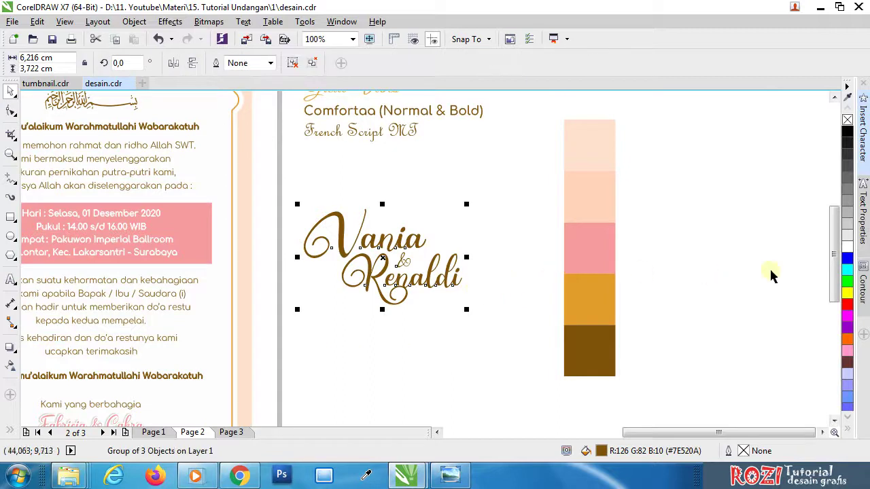
right_click(847, 269)
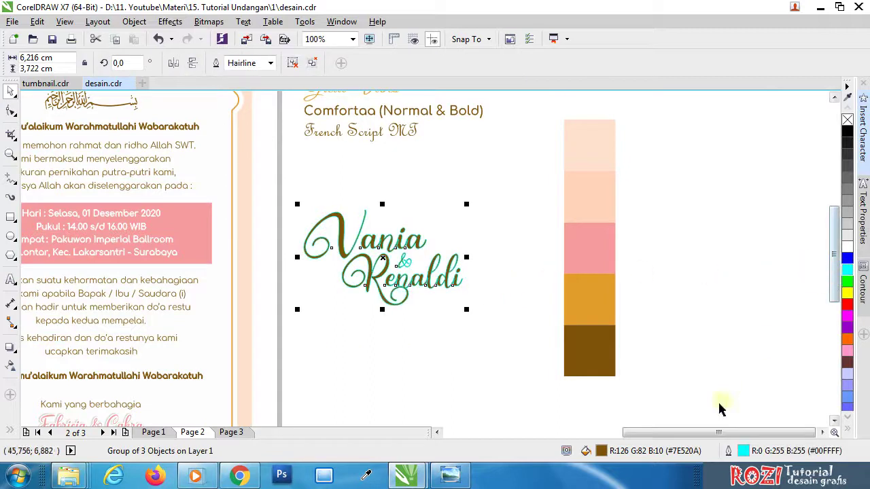
double_click(744, 451)
click(368, 116)
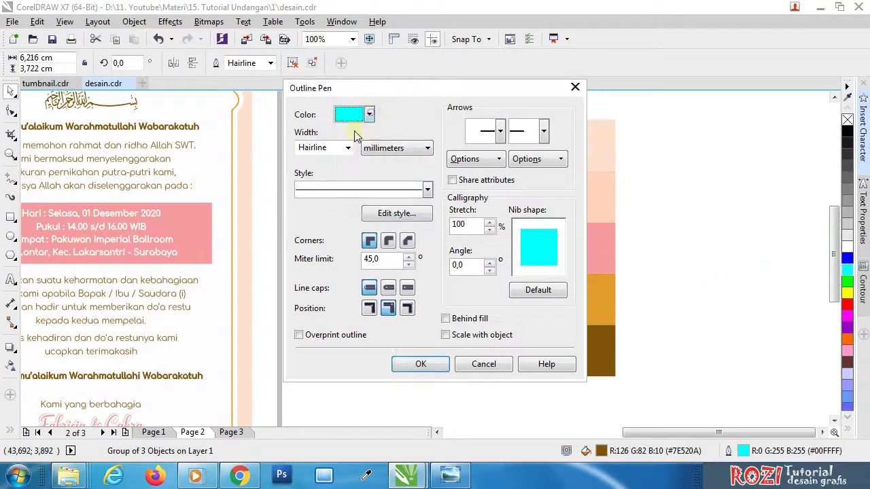
click(348, 149)
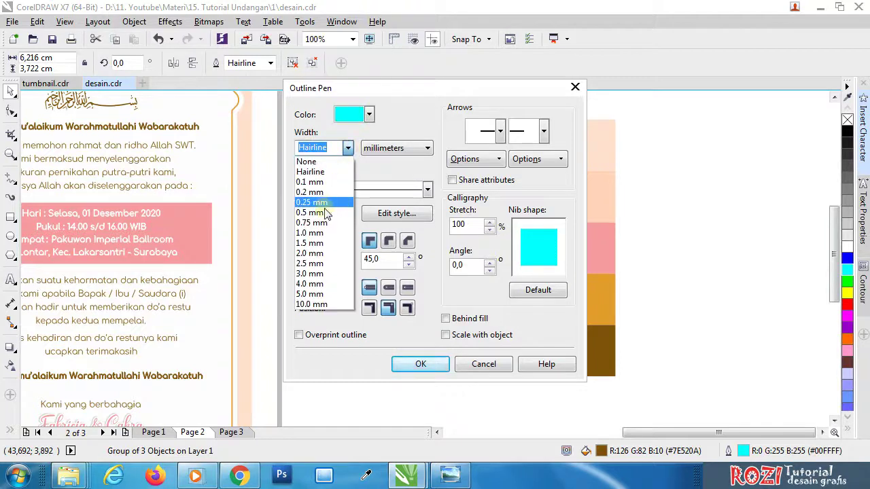
click(316, 222)
click(388, 240)
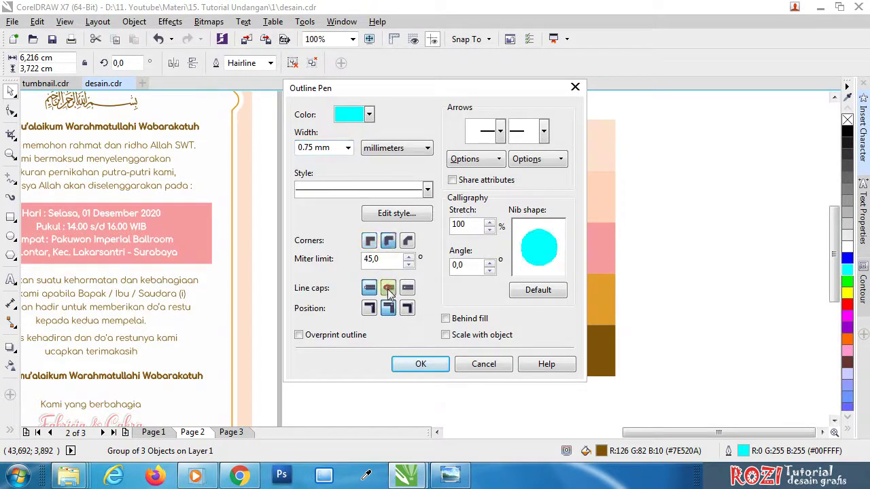
click(388, 288)
click(369, 308)
click(446, 319)
click(421, 365)
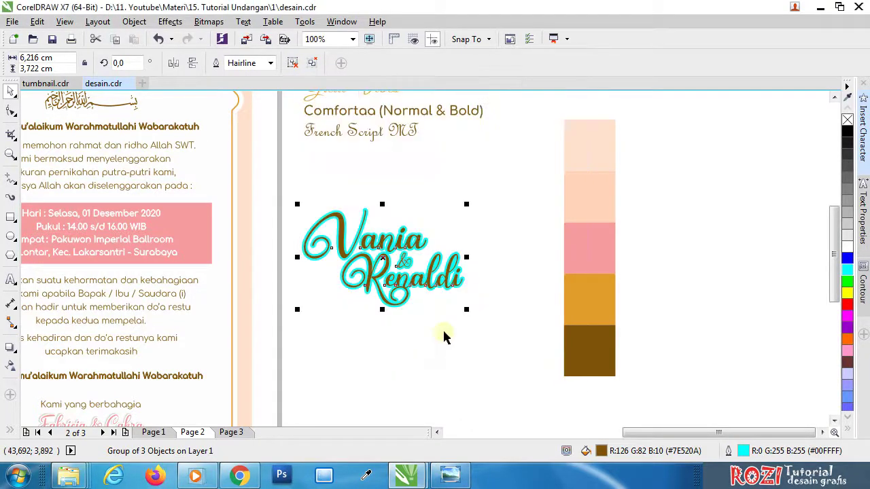
- On Page 1, thicken the name group's outline to 1.0 mm
scroll(311, 264, down, 1)
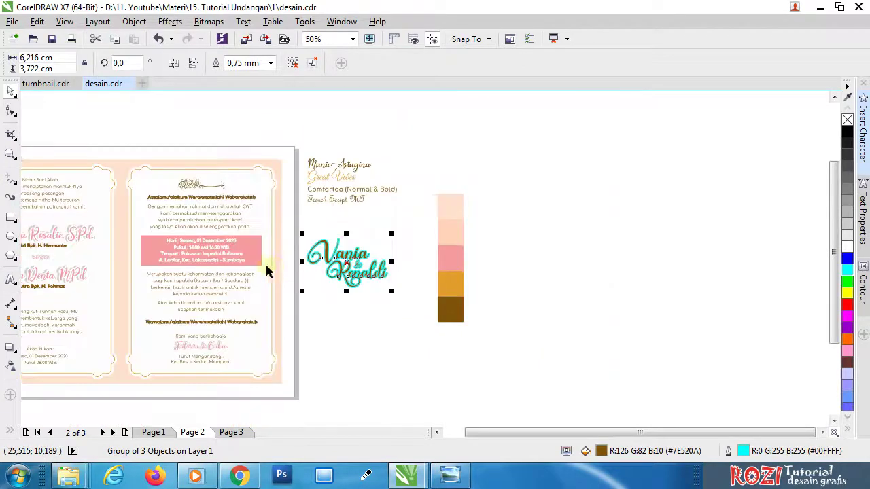
click(162, 434)
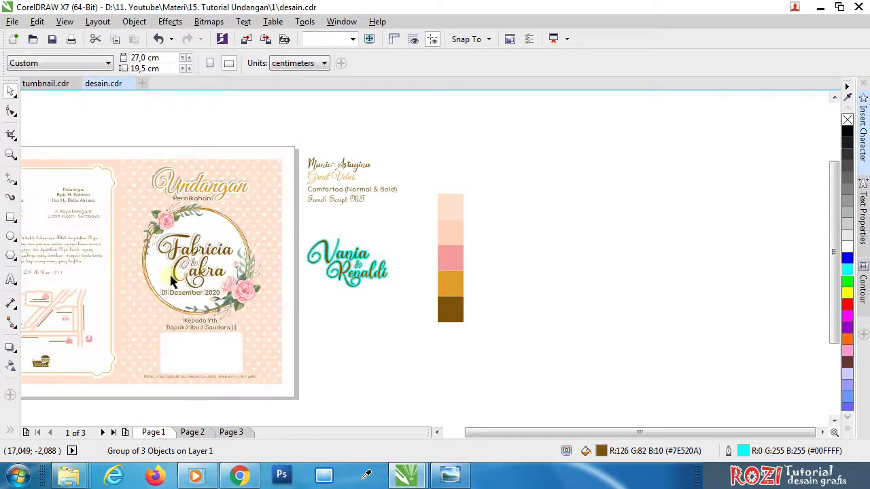
scroll(231, 256, up, 1)
scroll(231, 256, up, 2)
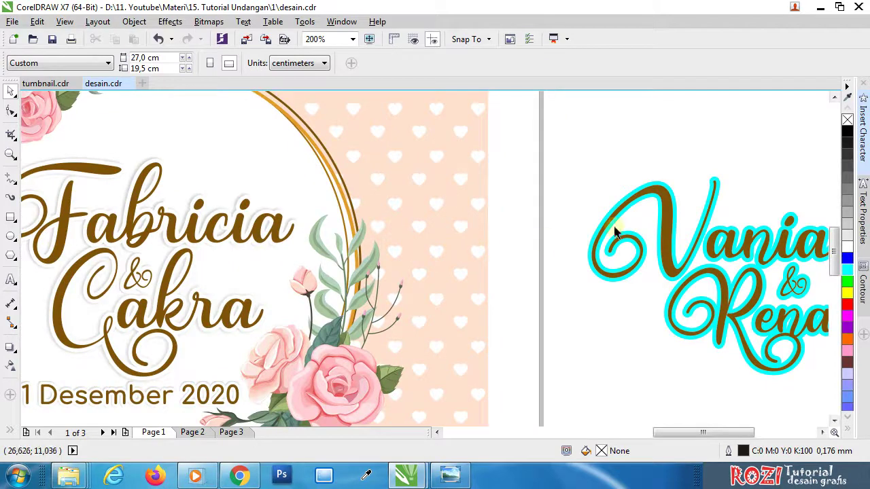
click(655, 213)
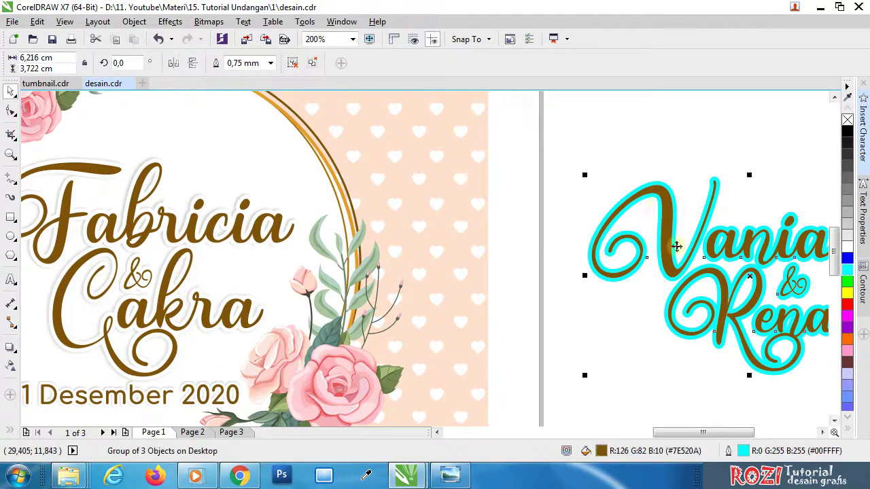
double_click(744, 451)
click(347, 147)
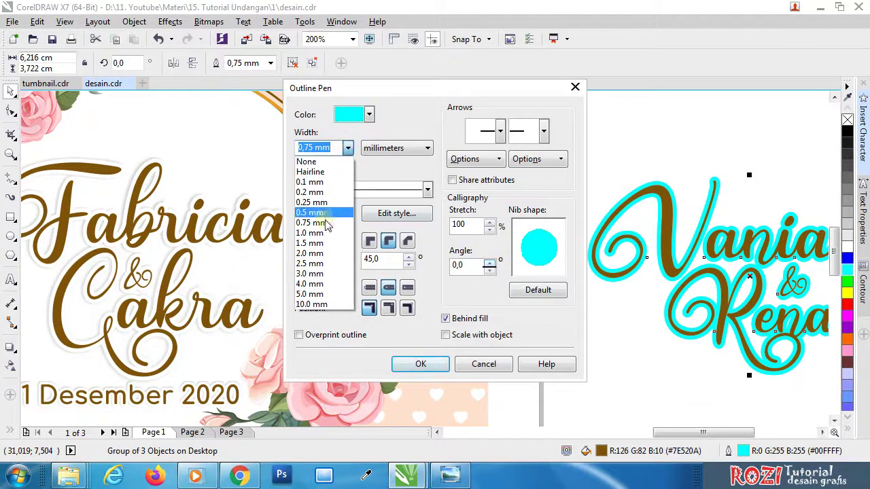
click(319, 233)
click(428, 361)
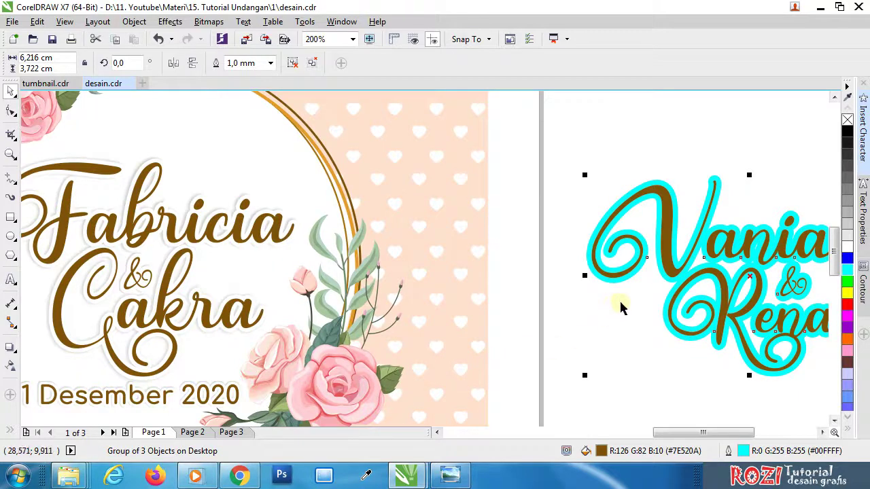
- Ungroup the Vania & Renaldi text objects and deselect them
scroll(585, 289, down, 1)
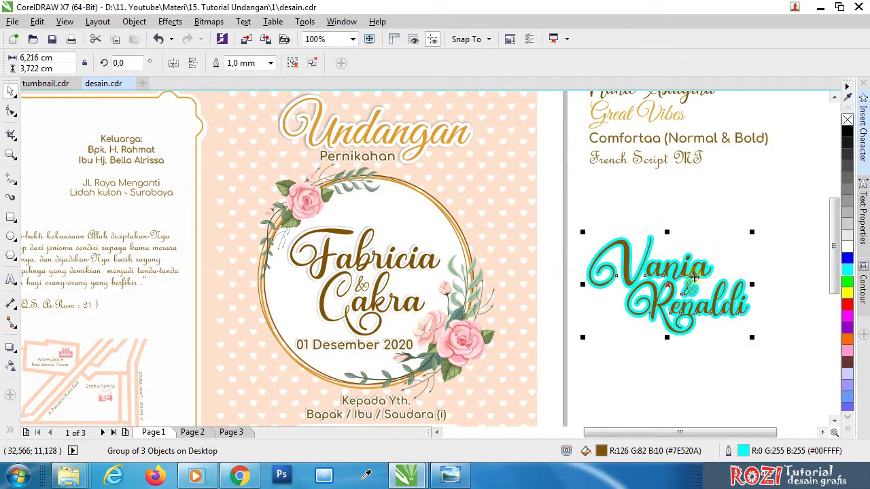
scroll(722, 292, up, 1)
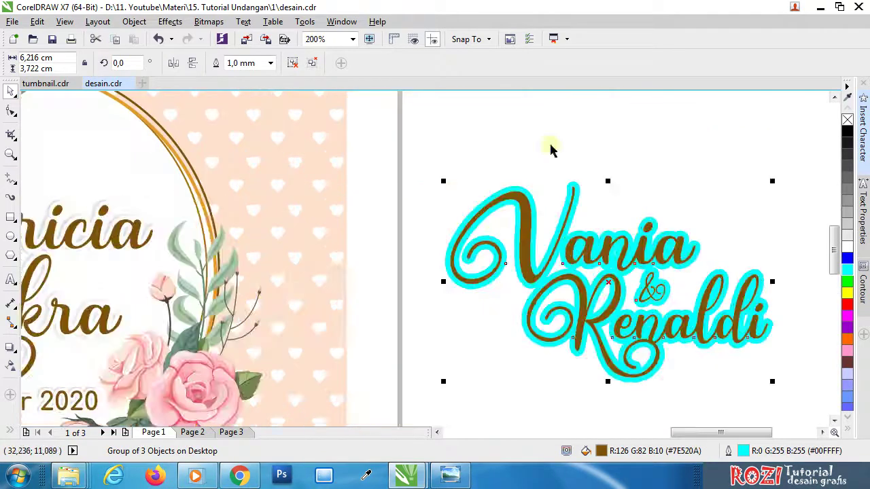
click(293, 64)
key(Escape)
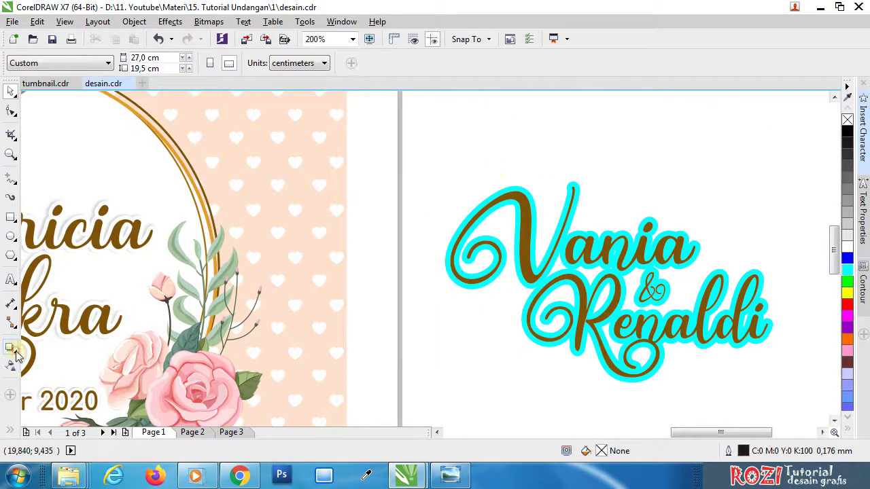
- Give Vania a drop shadow with opacity 30
click(17, 354)
click(64, 353)
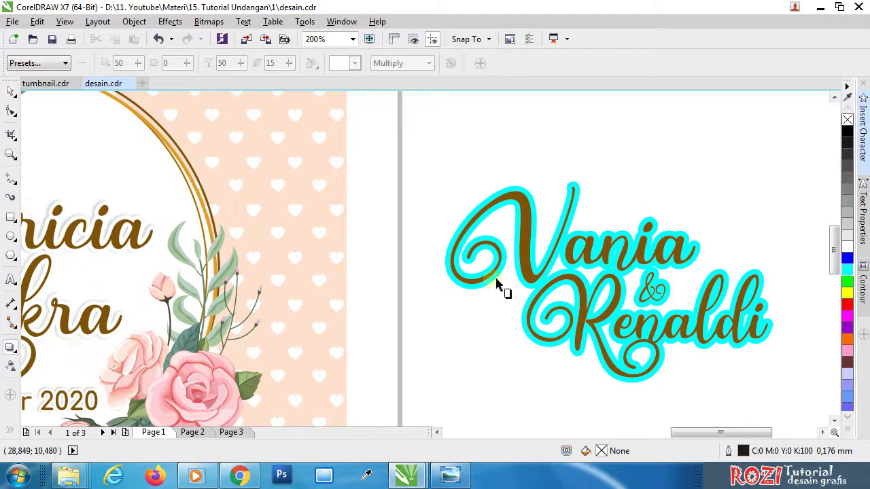
mouse_move(450, 246)
mouse_down()
mouse_move(626, 267)
mouse_move(700, 240)
mouse_up()
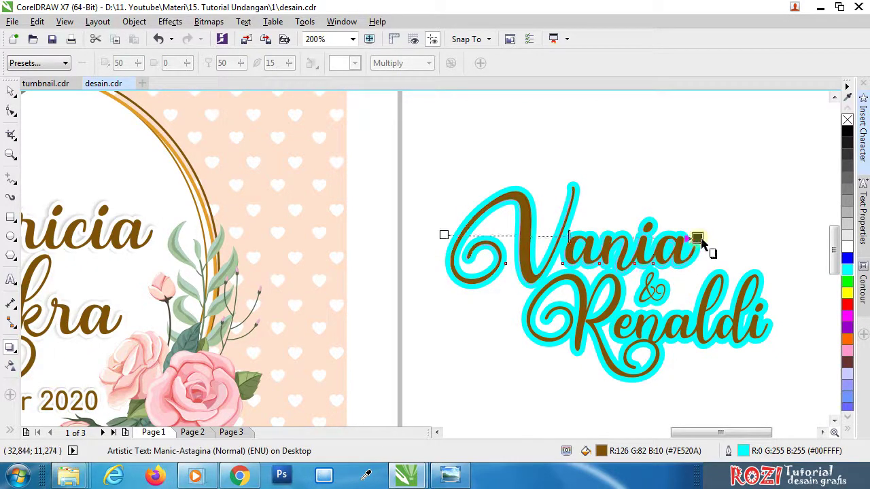
key(ctrl+z)
drag(707, 238, 700, 237)
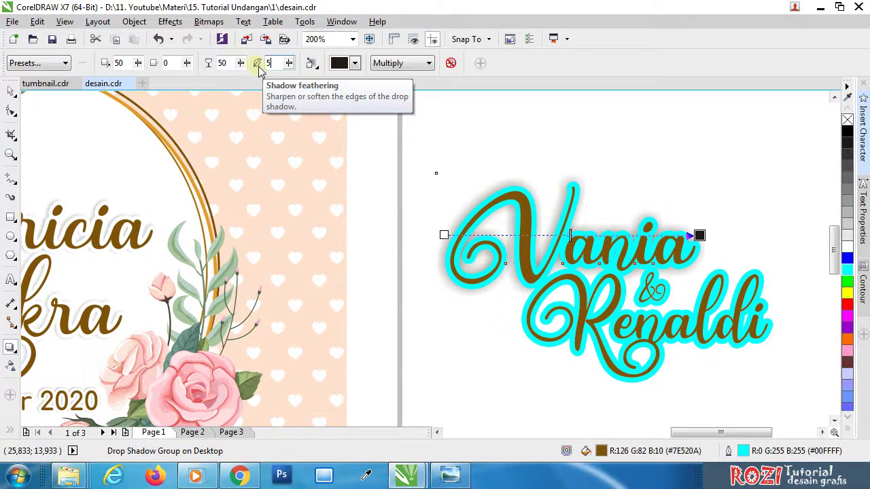
drag(230, 61, 208, 63)
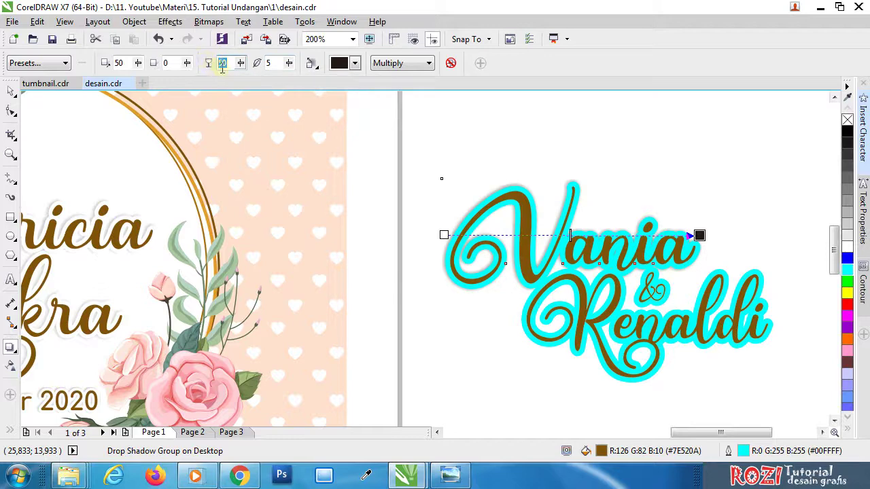
text(3)
key(Return)
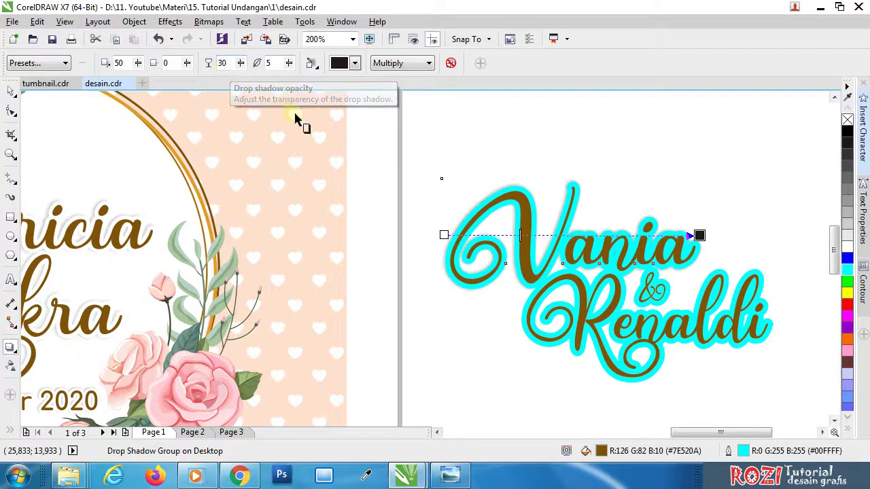
- Change Vania's outline colour to white
click(11, 92)
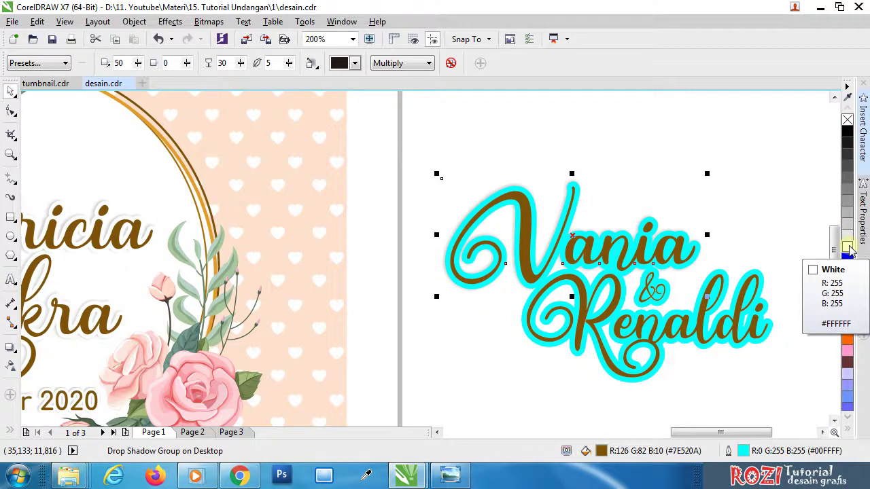
click(849, 250)
scroll(471, 226, down, 2)
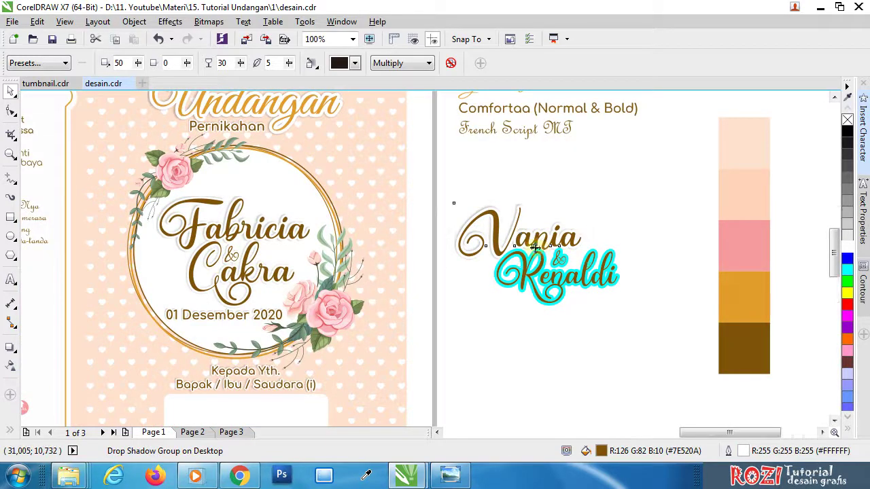
scroll(534, 248, up, 2)
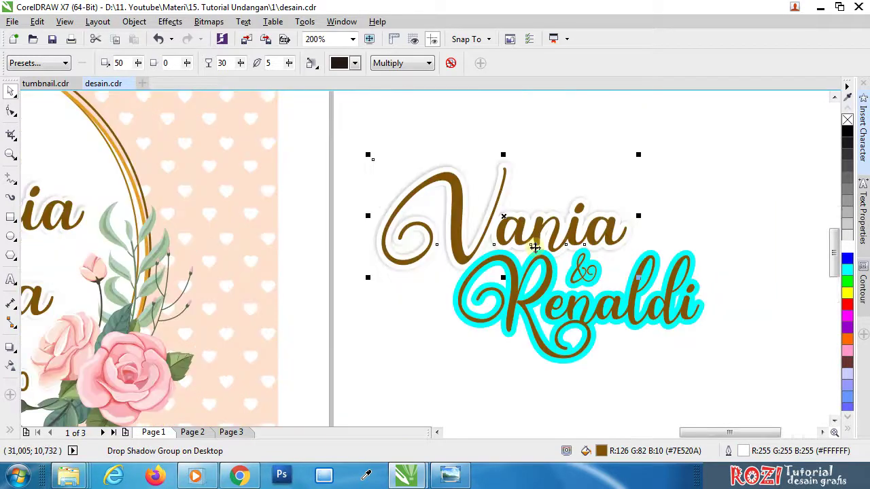
- Copy Vania's outline, fill and text properties onto Renaldi with Copy Properties From
click(544, 292)
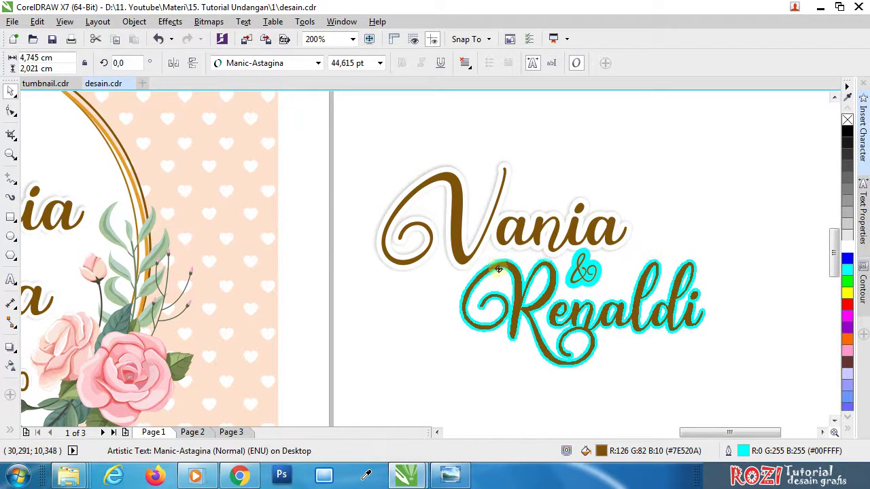
click(37, 21)
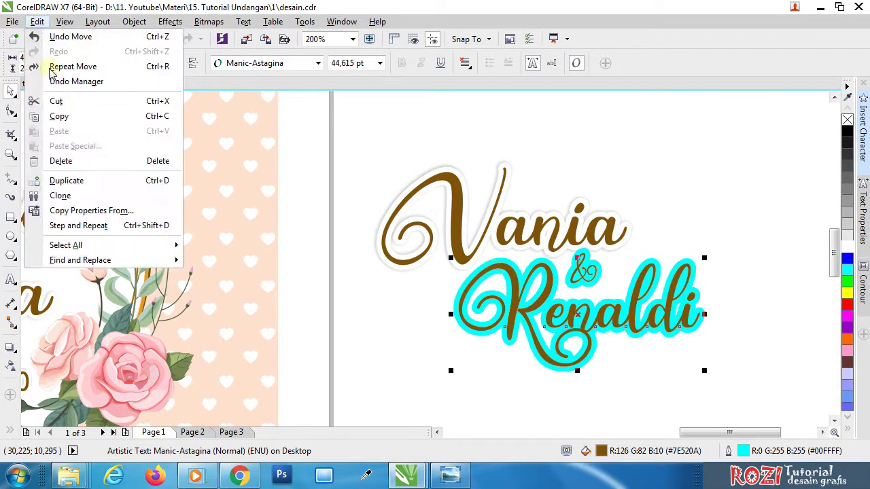
click(96, 215)
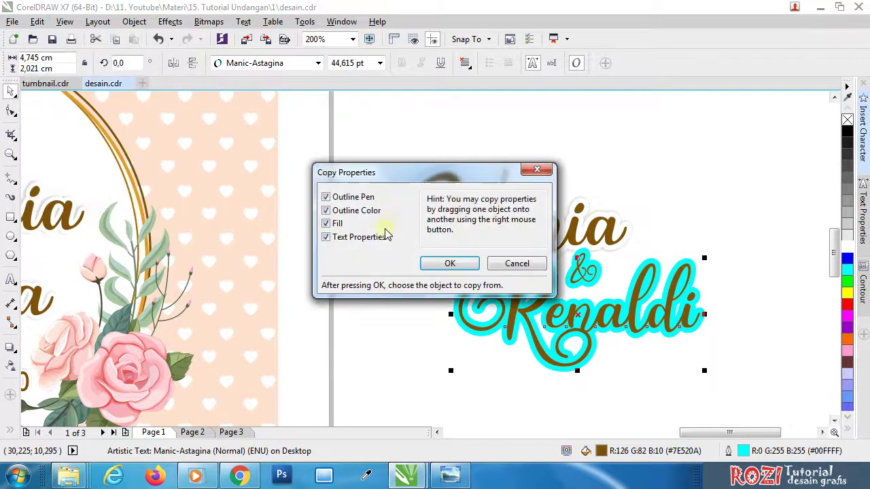
click(447, 264)
click(452, 231)
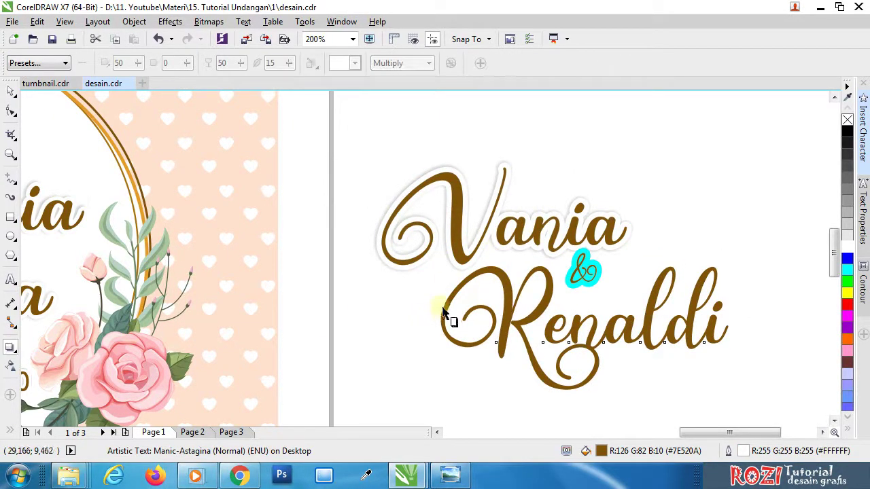
- Give Renaldi a drop shadow with feathering 5 and opacity 30, then select the '&' alone
drag(435, 327, 734, 330)
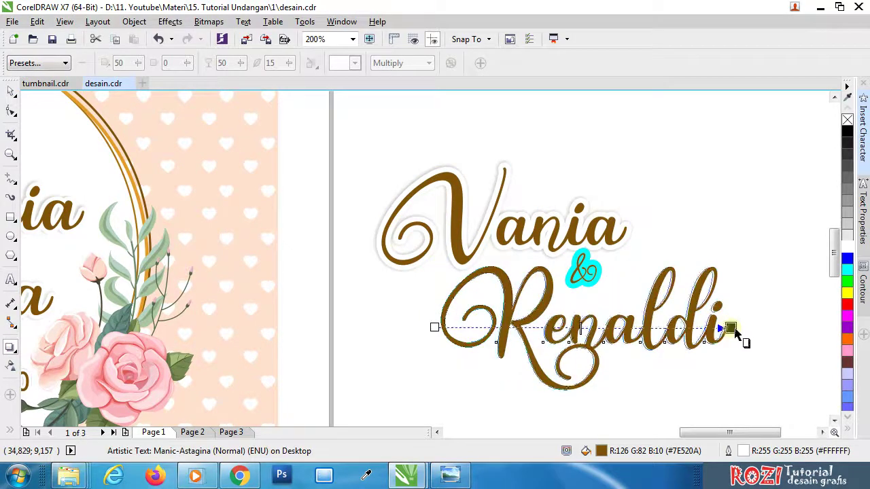
drag(734, 331, 728, 326)
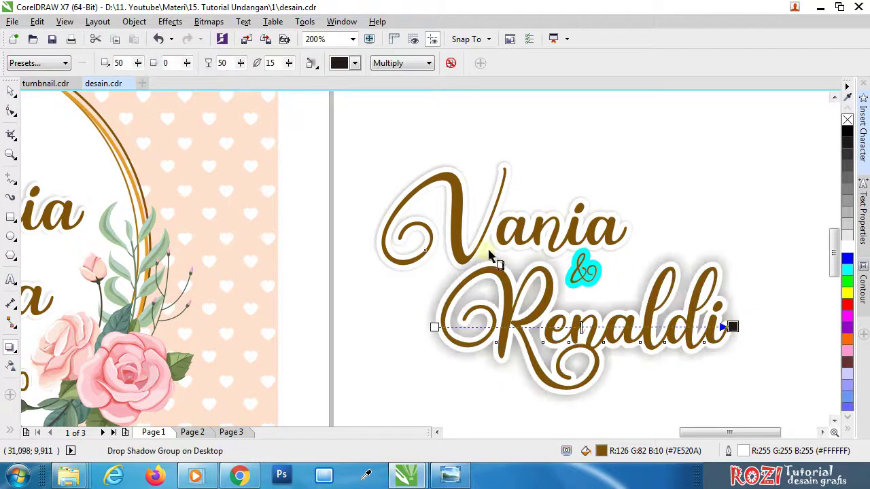
double_click(270, 63)
text(5)
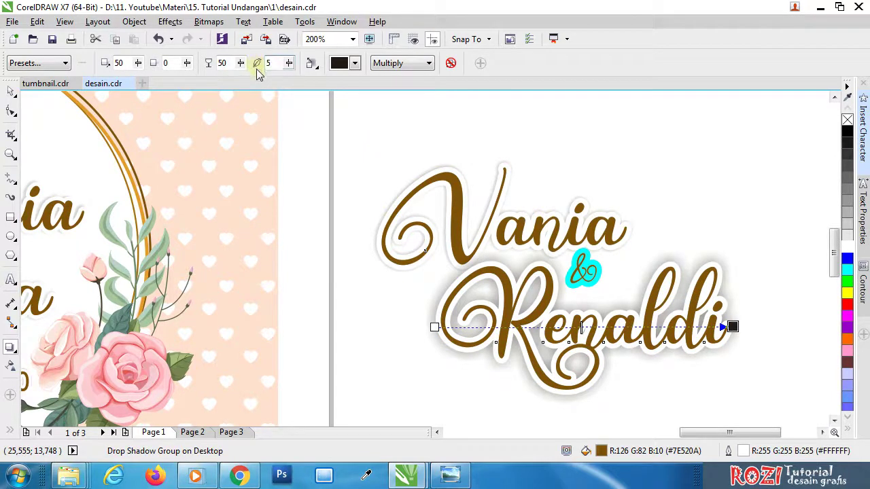
key(Return)
double_click(222, 63)
text(30)
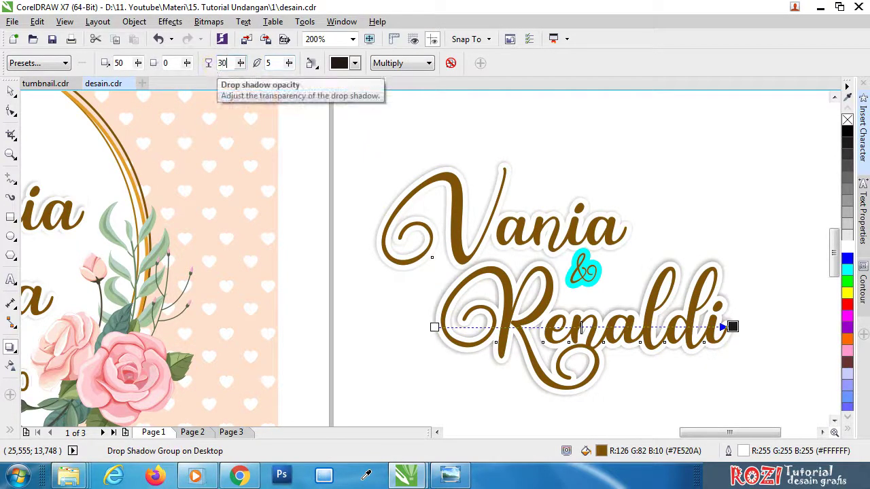
key(Return)
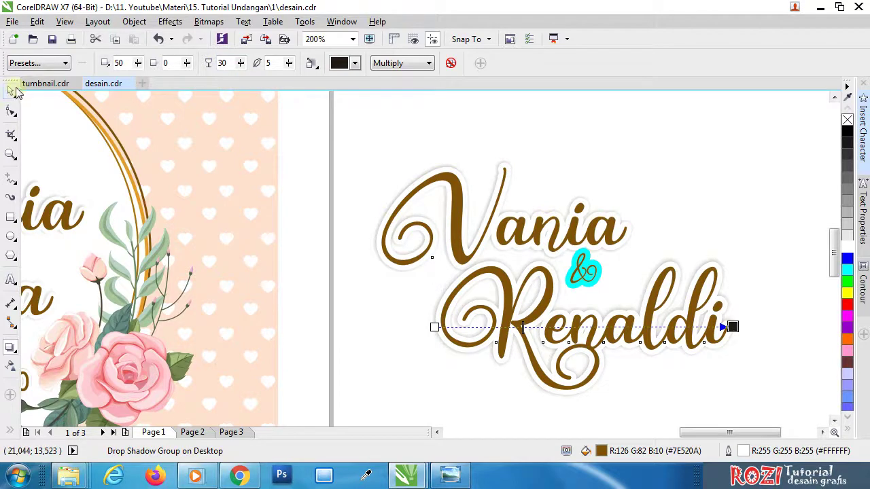
click(15, 90)
ctrl+click(583, 272)
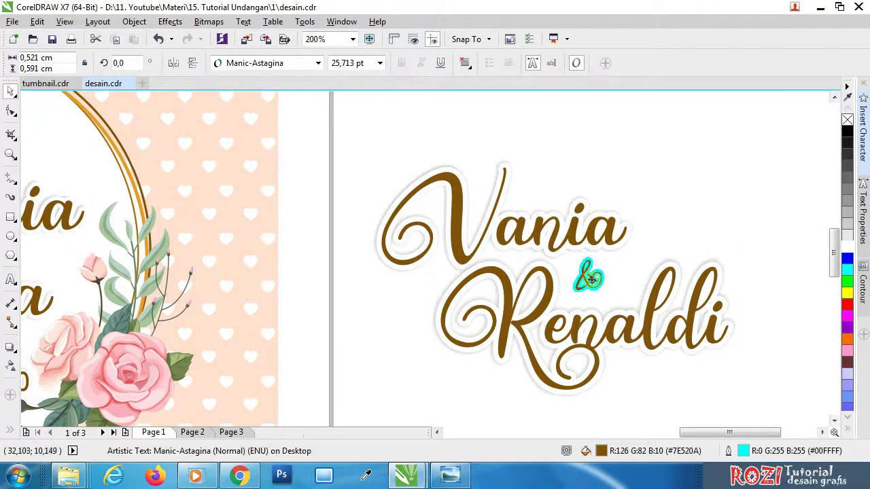
- Thin the ampersand's outline to 0,5 mm and make it white, keeping its brown fill
scroll(592, 279, up, 2)
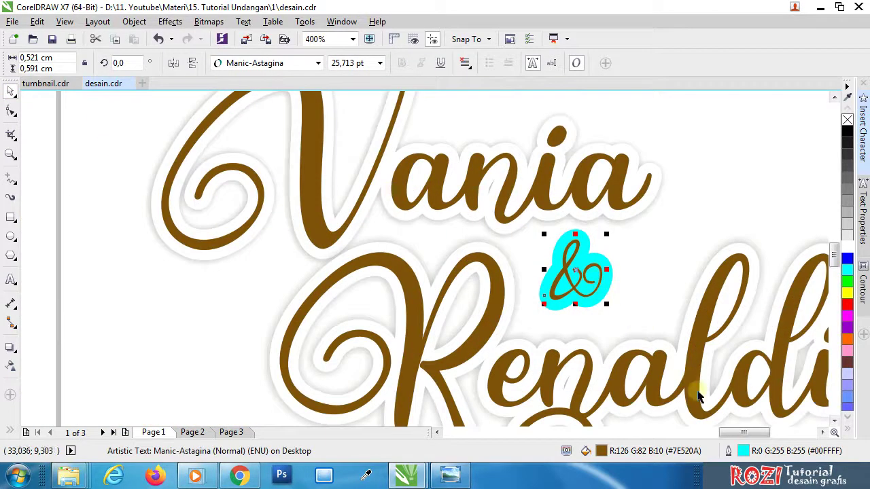
double_click(728, 450)
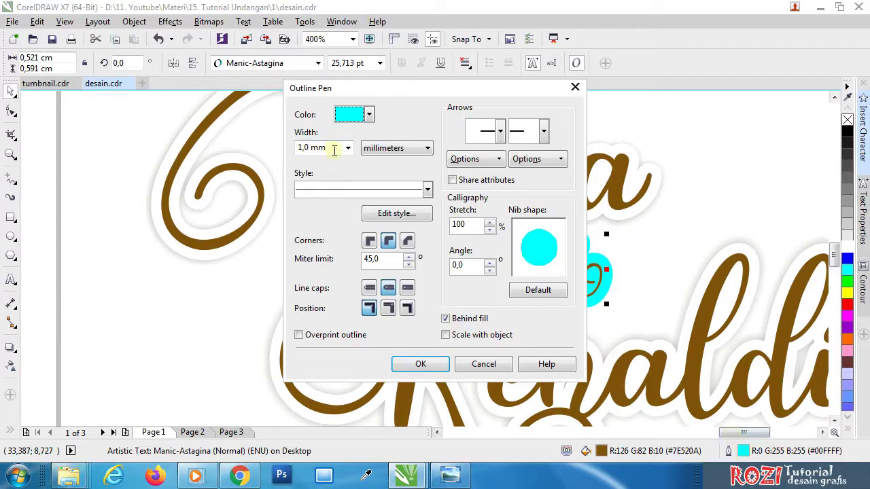
drag(340, 148, 293, 153)
text(0)
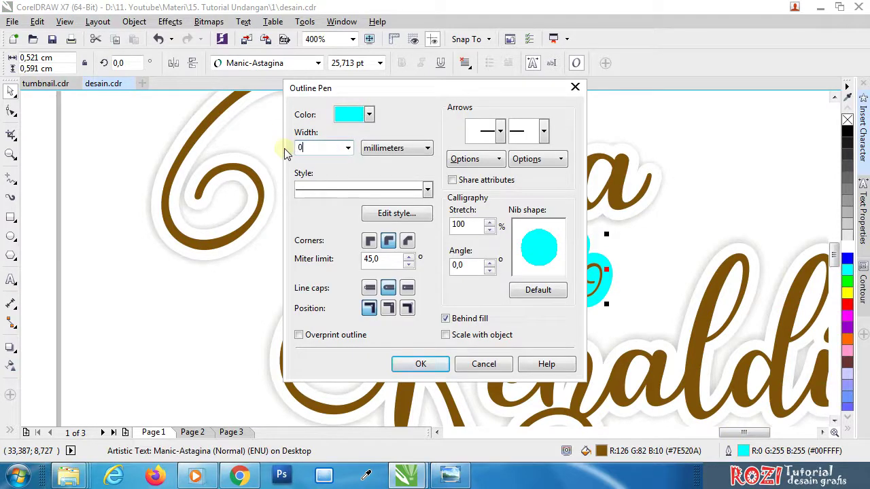
text(,5)
key(Return)
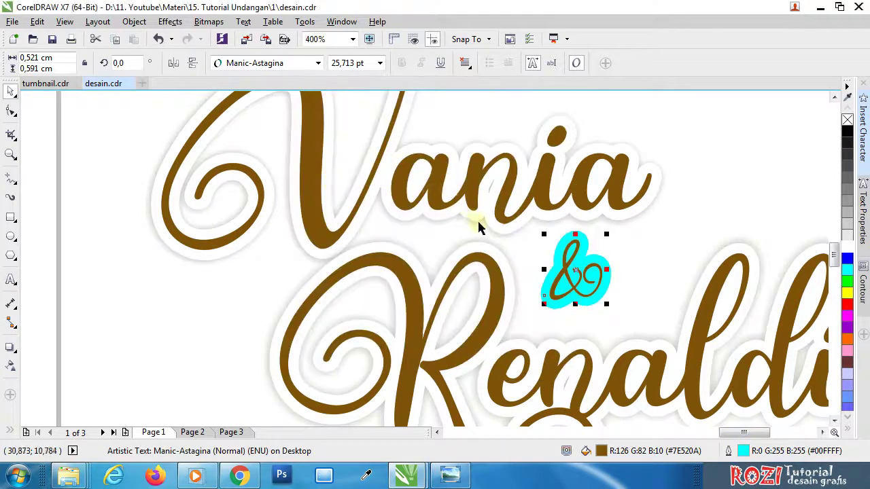
click(846, 246)
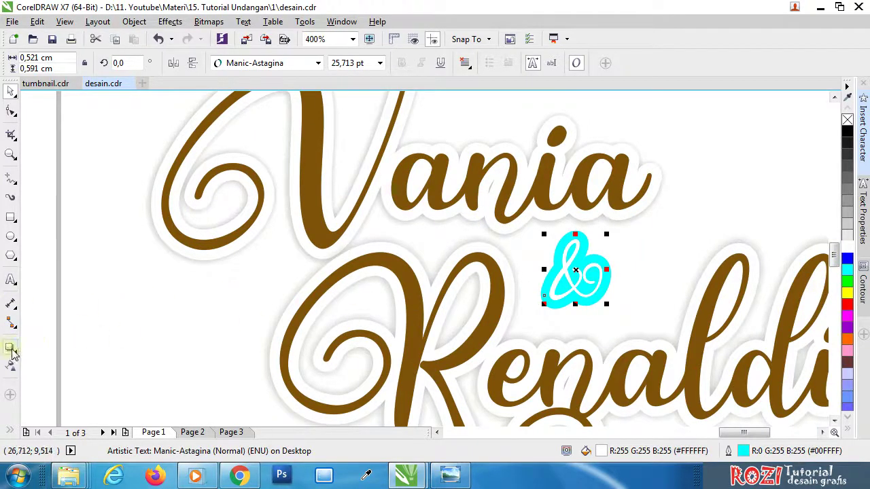
key(ctrl+z)
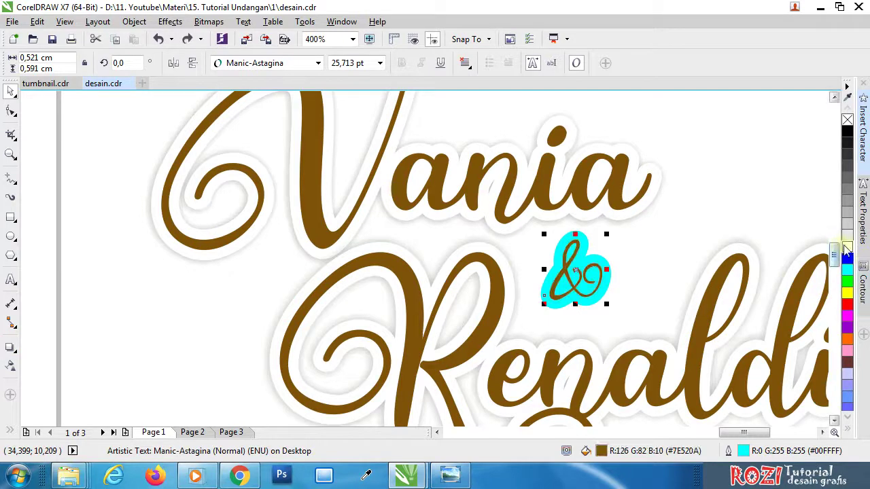
right_click(847, 248)
click(10, 346)
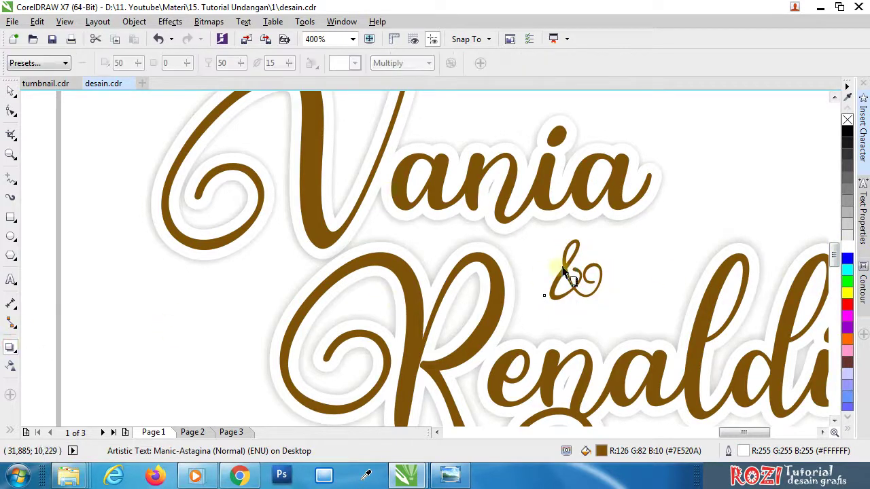
- Add a drop shadow to the ampersand with feathering 5 and opacity 30
drag(539, 270, 606, 270)
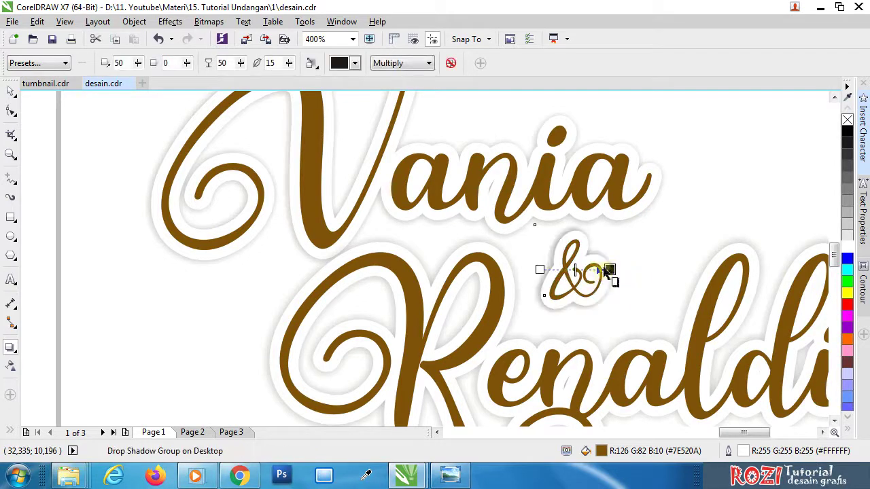
drag(279, 63, 228, 62)
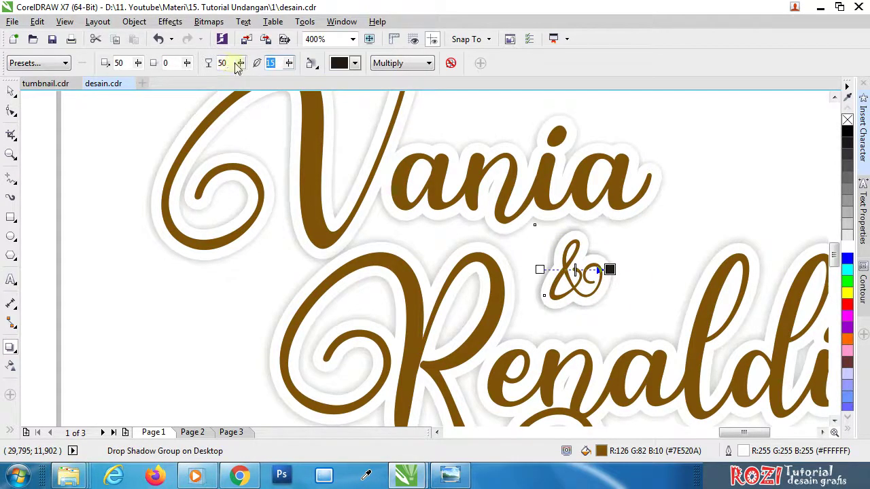
text(5)
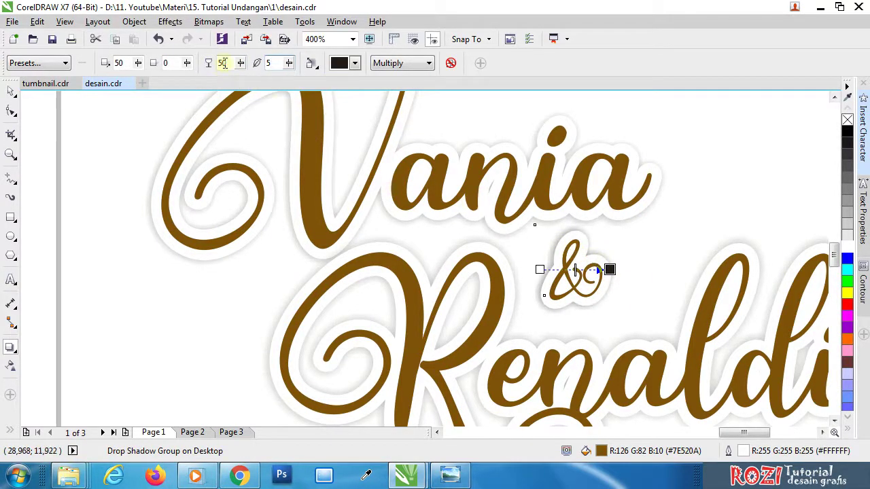
text(0)
key(Return)
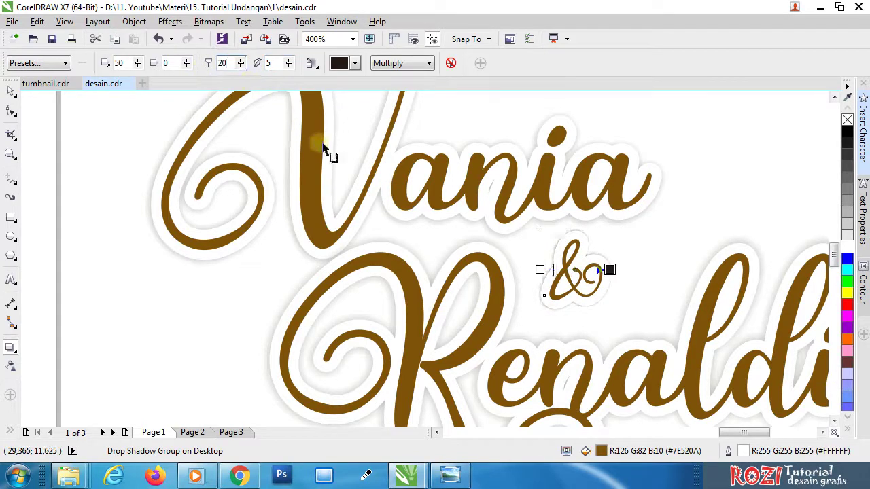
key(Return)
text(30)
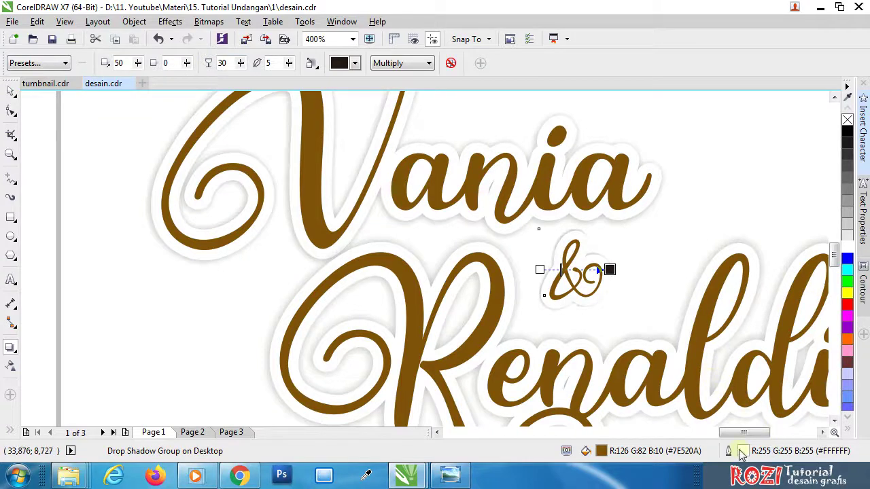
- Re-enter the shadowed ampersand's outline width as ,5 mm in the Outline Pen dialog
double_click(742, 452)
click(301, 147)
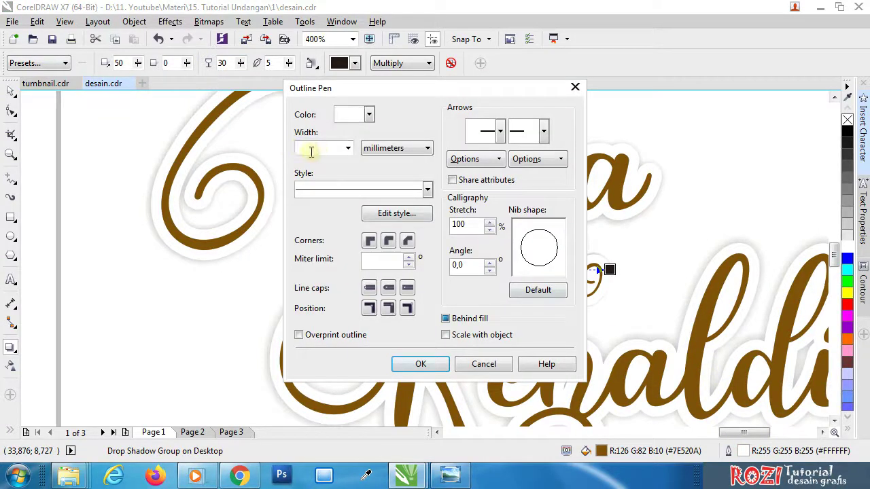
click(310, 152)
text(,)
text(5)
key(Return)
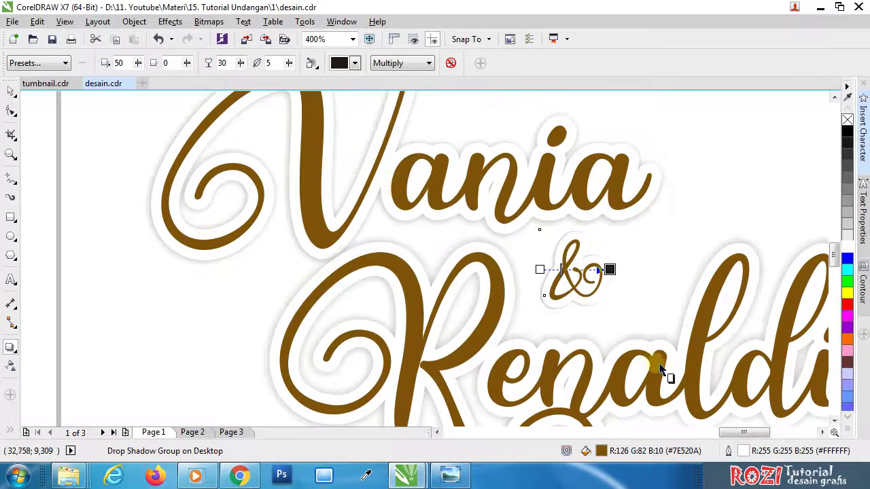
- Enlarge the ampersand, nudge it slightly left and fine-tune its size
scroll(516, 275, down, 1)
scroll(550, 291, down, 1)
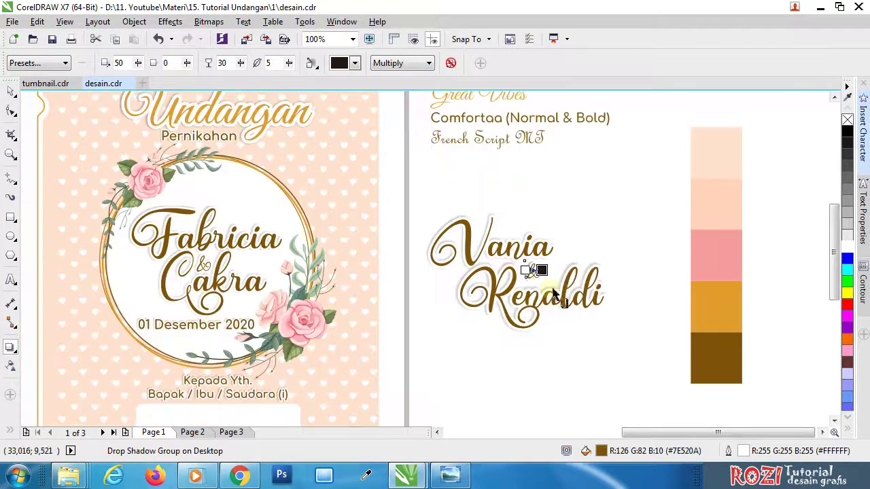
click(10, 91)
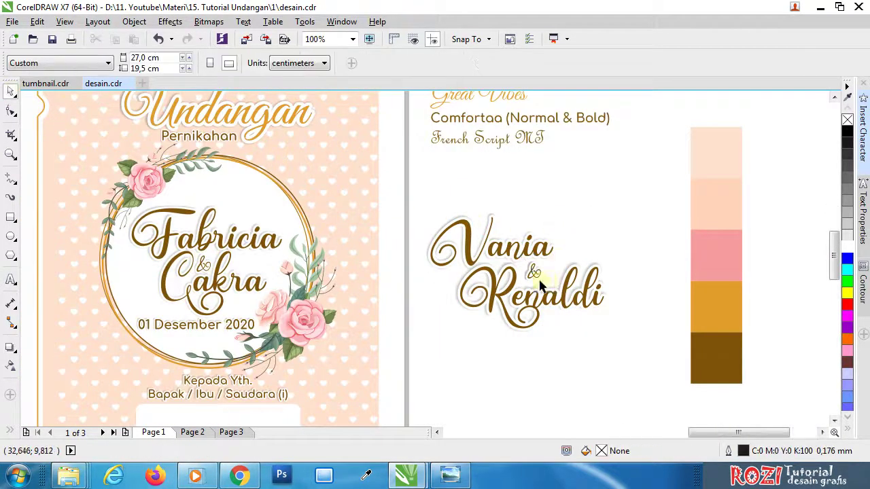
scroll(534, 270, up, 1)
click(532, 271)
drag(534, 277, 548, 292)
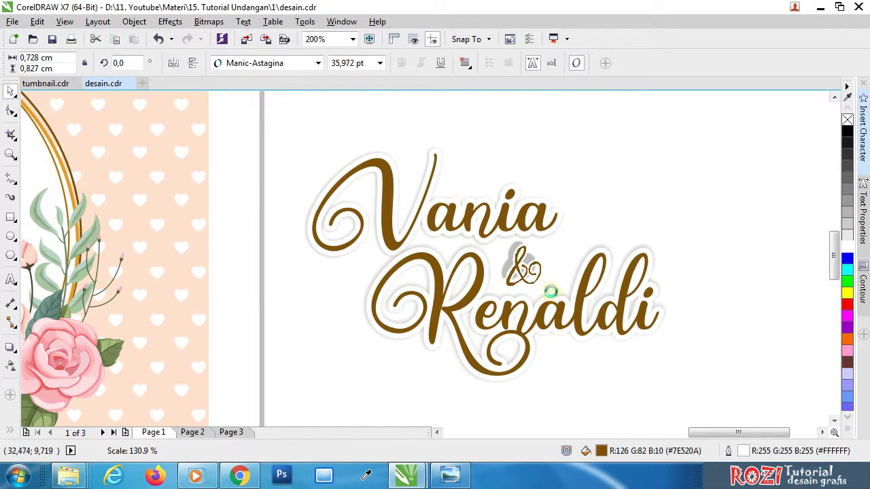
scroll(529, 272, up, 1)
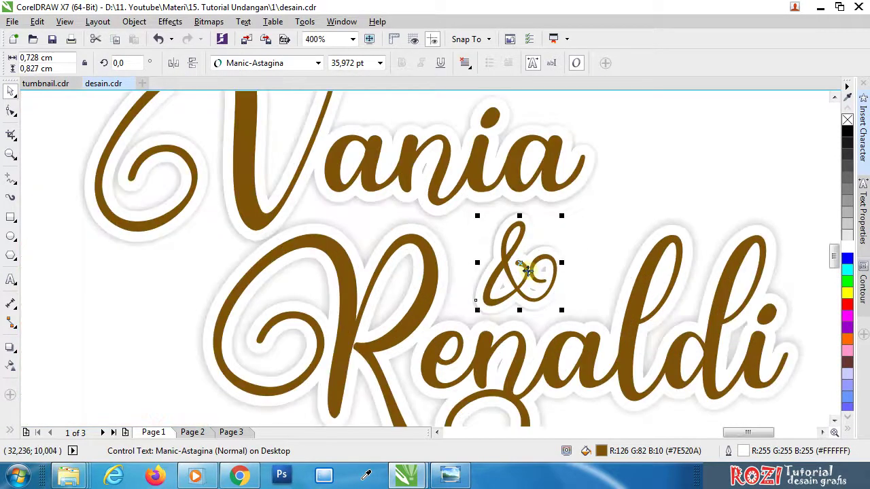
drag(526, 271, 519, 270)
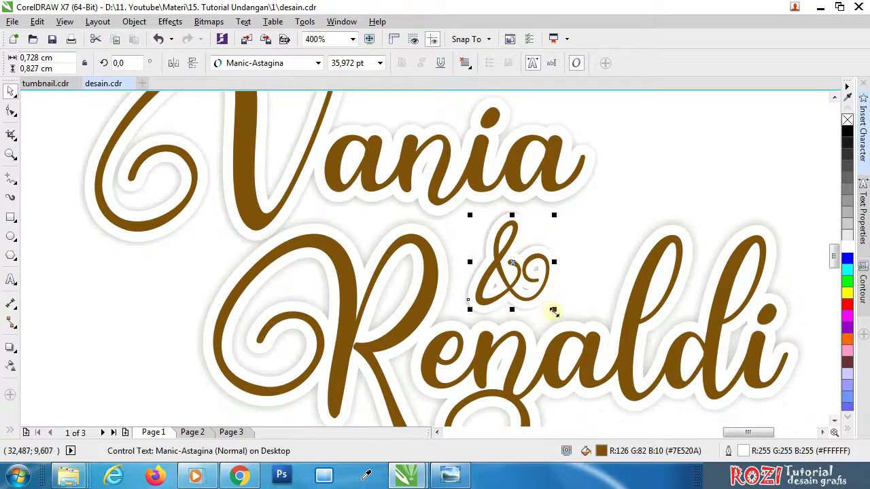
drag(554, 311, 548, 306)
scroll(459, 201, down, 1)
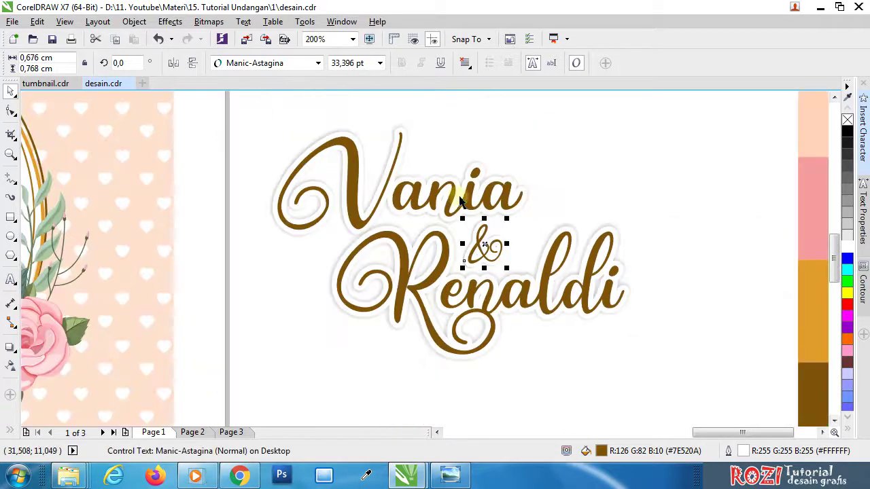
scroll(469, 197, down, 1)
scroll(435, 201, up, 2)
- Shift Vania slightly left, then move the whole name block up and right
click(438, 194)
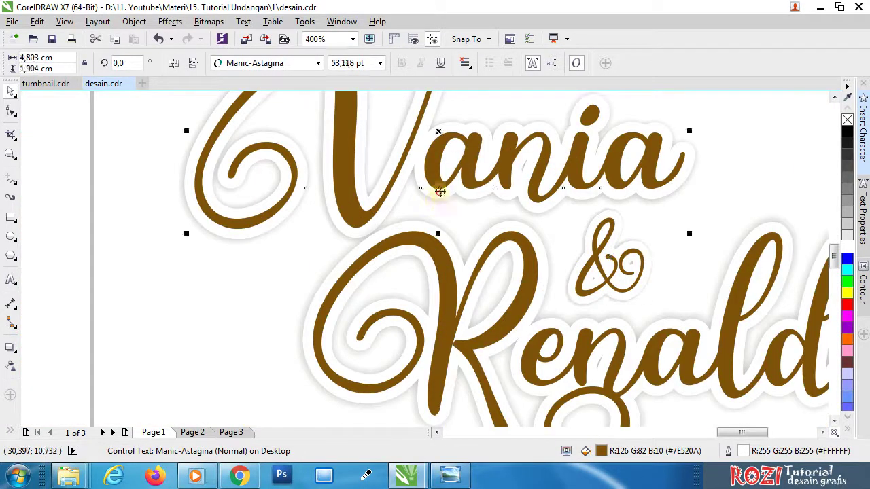
drag(440, 192, 425, 197)
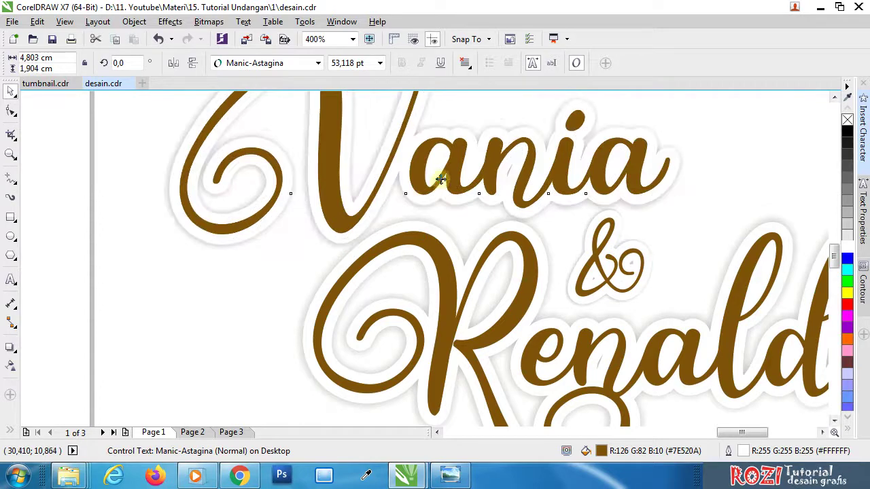
scroll(440, 179, down, 2)
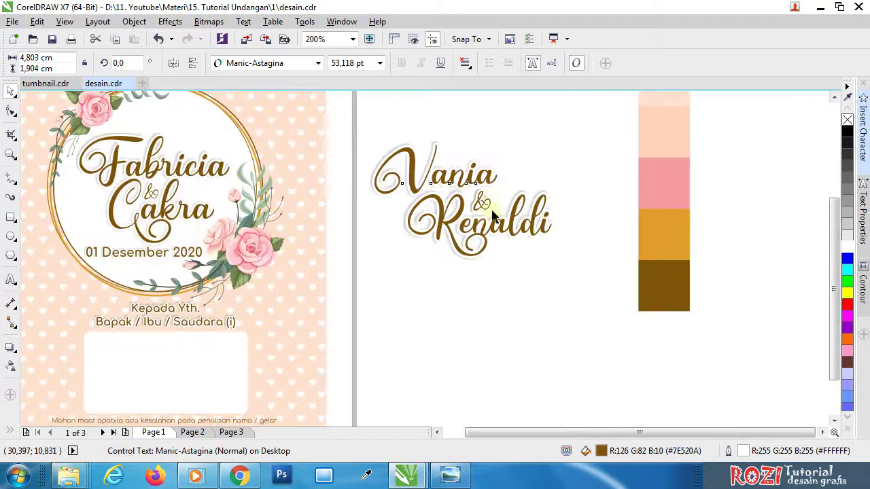
scroll(494, 216, down, 2)
click(483, 291)
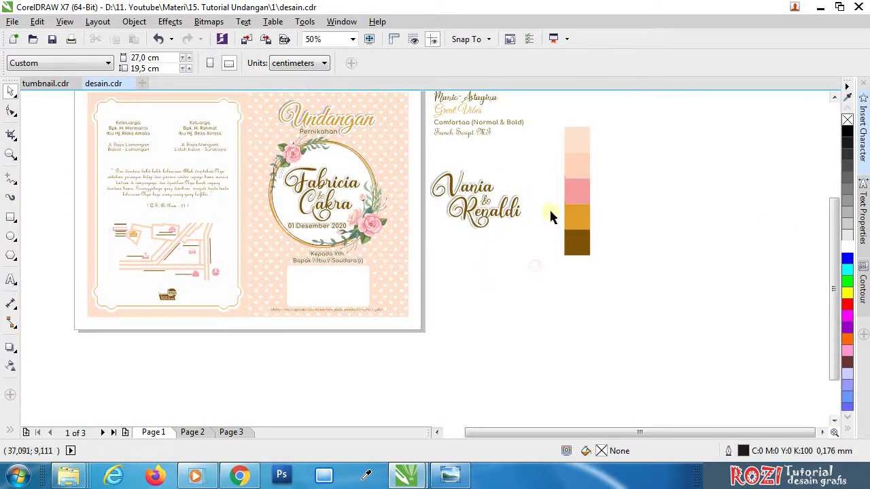
drag(541, 163, 422, 269)
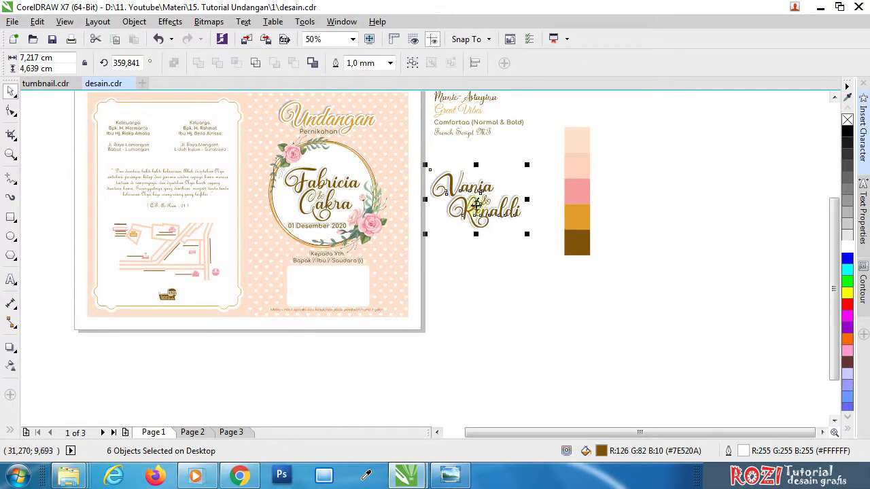
drag(478, 204, 493, 191)
click(485, 221)
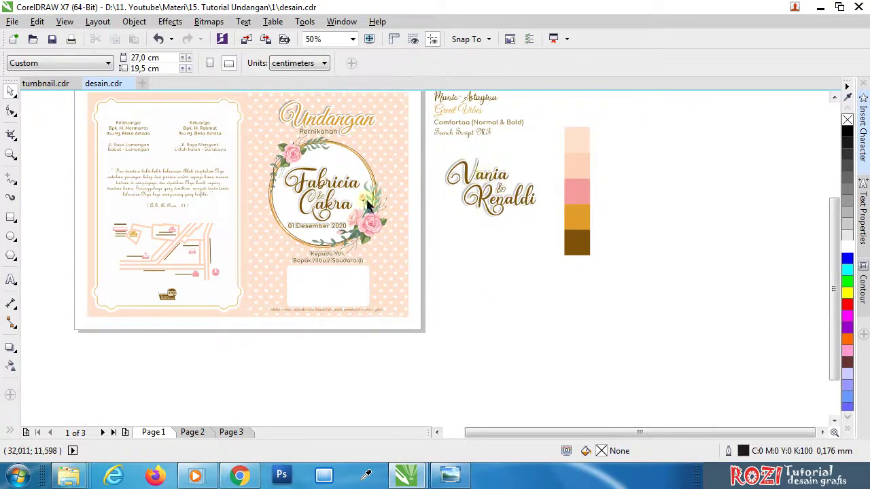
- Open the cover's 01 Desember 2020 date text for editing
scroll(321, 227, up, 2)
scroll(292, 222, up, 1)
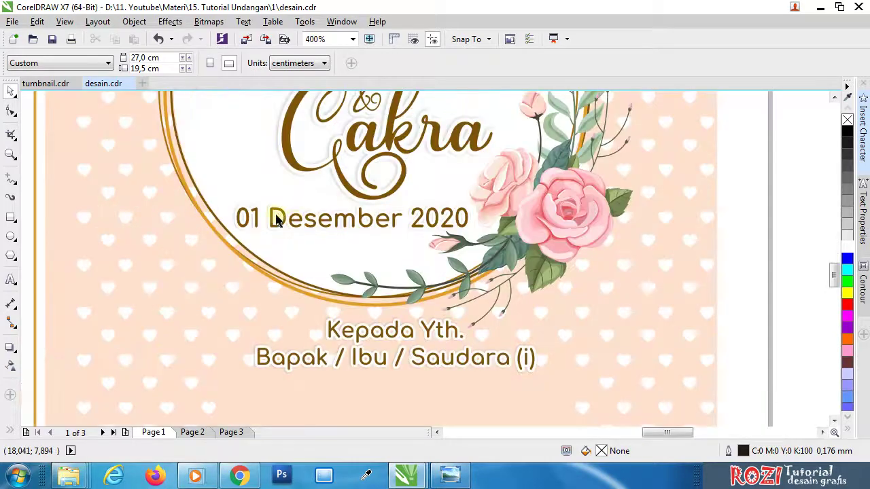
scroll(276, 221, up, 1)
double_click(266, 204)
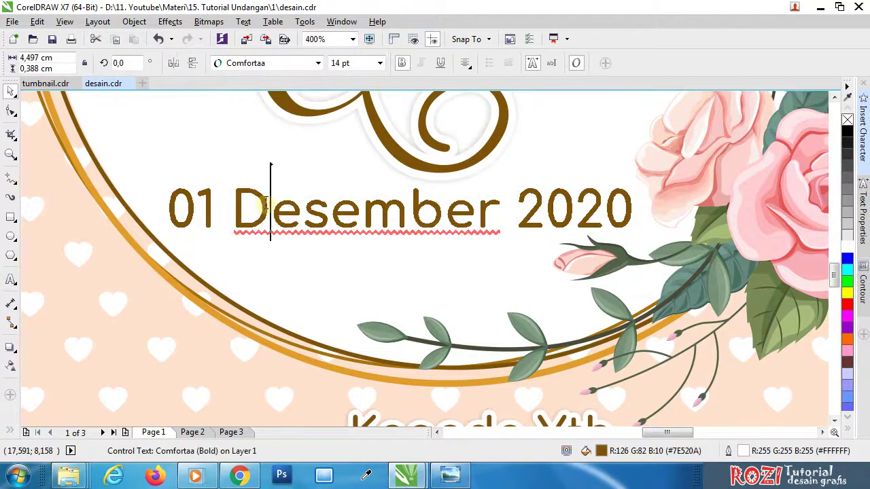
- Leave the 01 Desember 2020 date unchanged and zoom out to view the whole cover
click(219, 205)
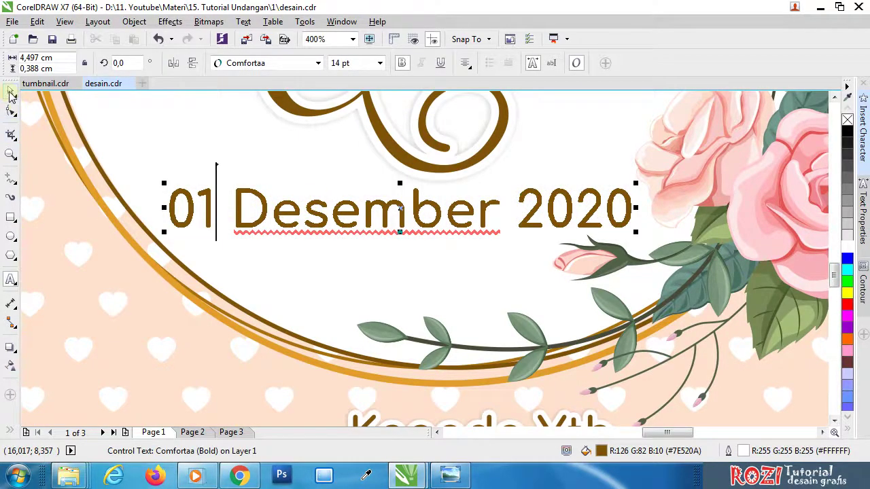
click(11, 93)
scroll(296, 306, down, 1)
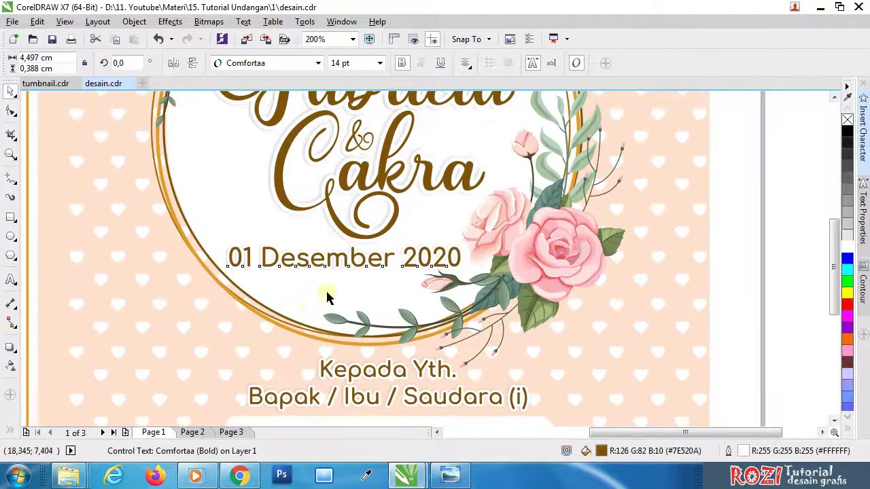
scroll(326, 297, down, 1)
scroll(471, 305, down, 1)
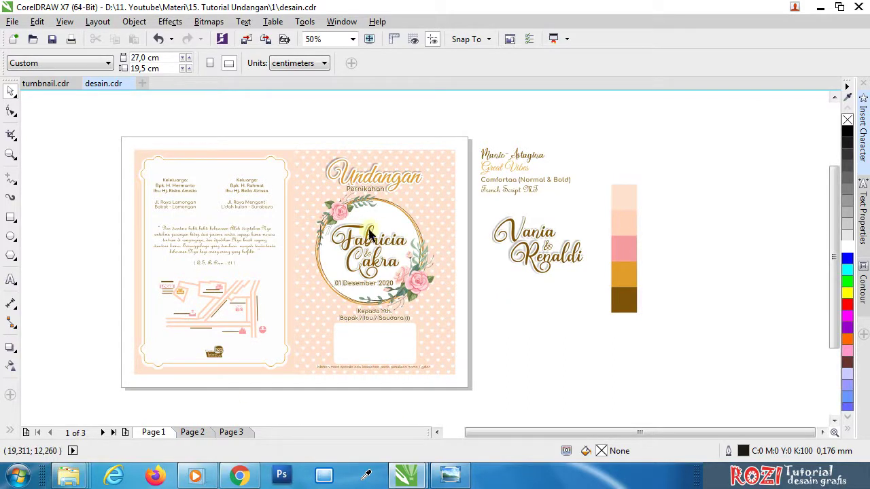
scroll(167, 181, up, 1)
scroll(292, 163, up, 1)
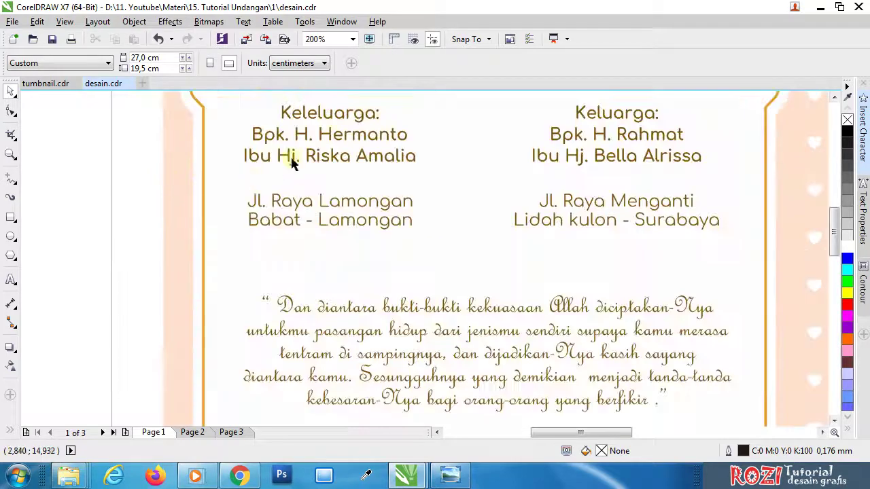
double_click(333, 137)
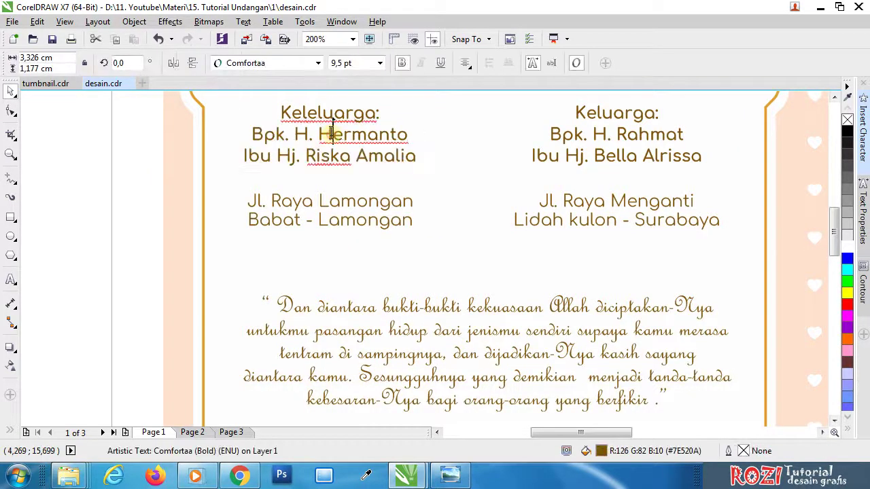
click(10, 93)
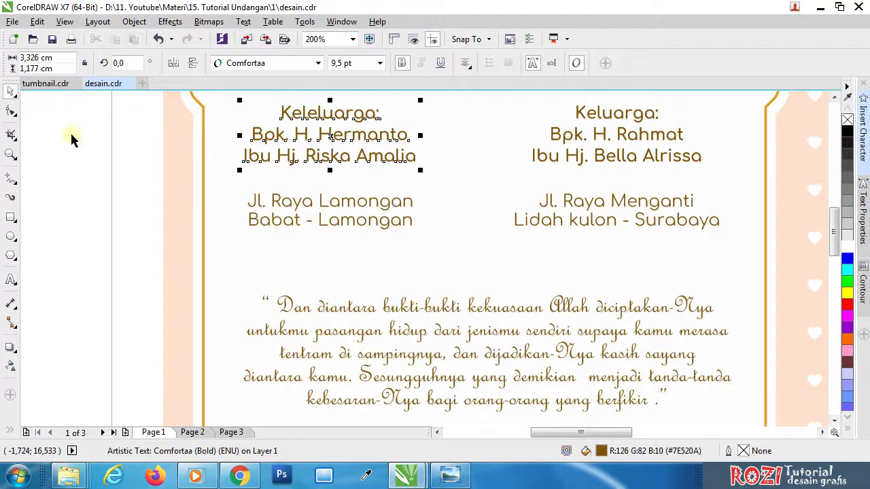
key(Escape)
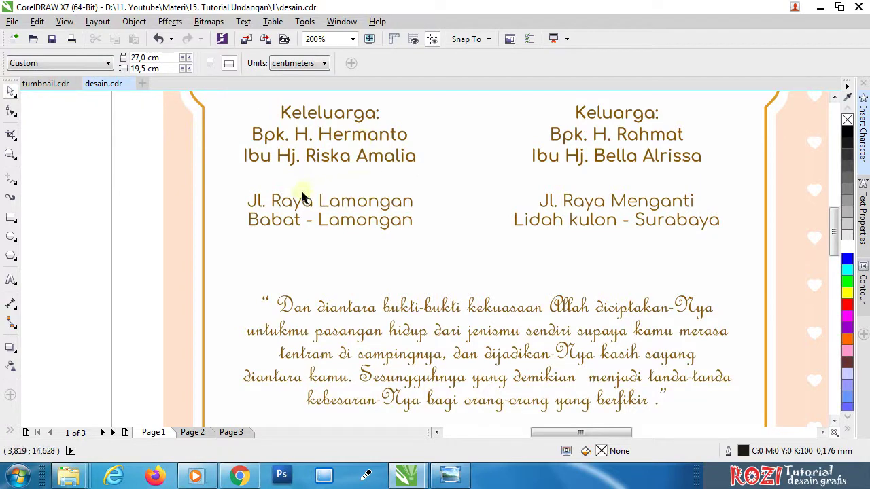
scroll(313, 188, down, 1)
click(401, 255)
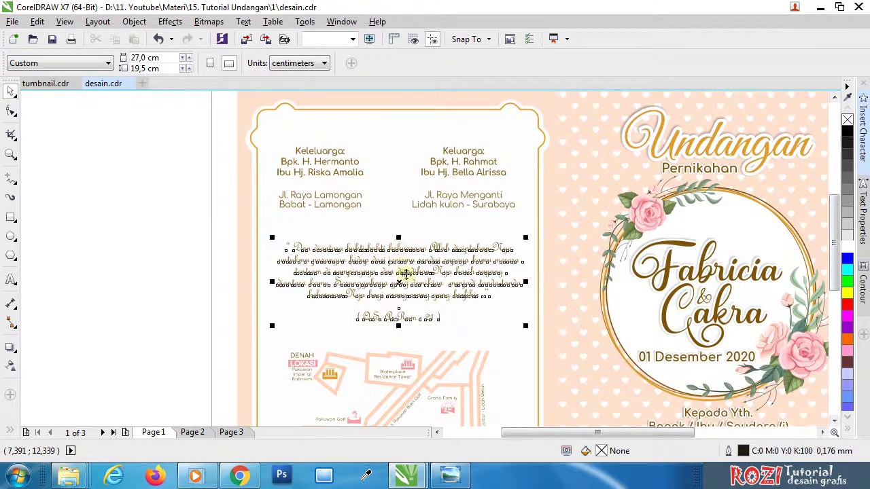
scroll(406, 273, up, 1)
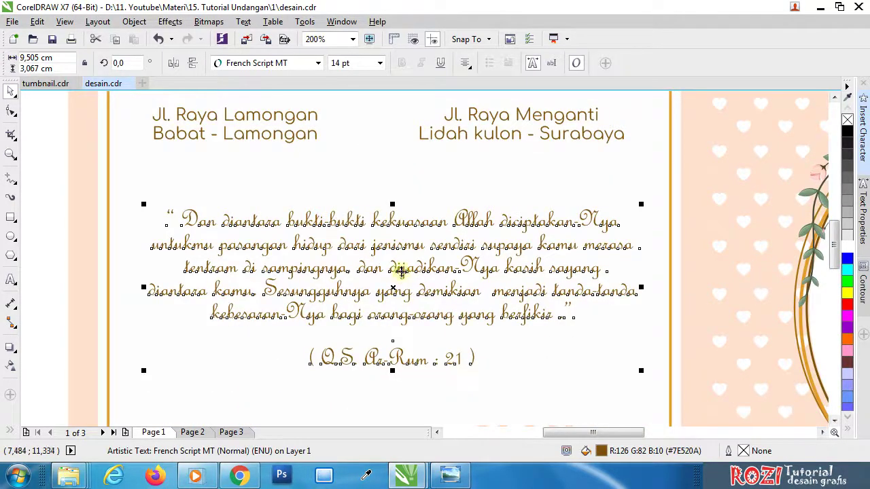
click(60, 229)
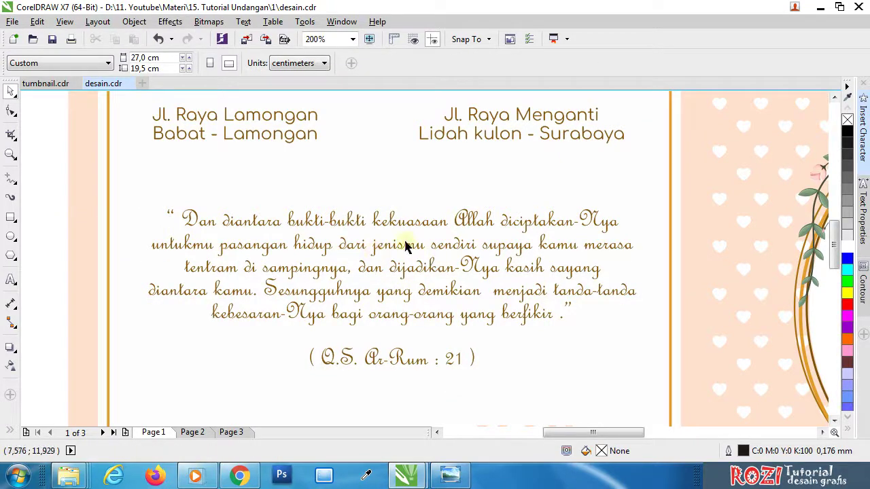
scroll(402, 247, down, 1)
scroll(398, 248, up, 1)
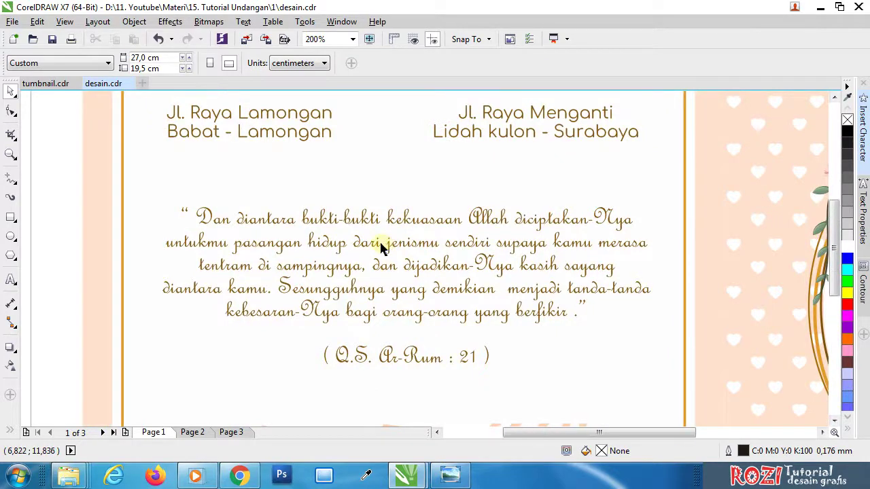
scroll(381, 246, down, 1)
scroll(393, 309, up, 2)
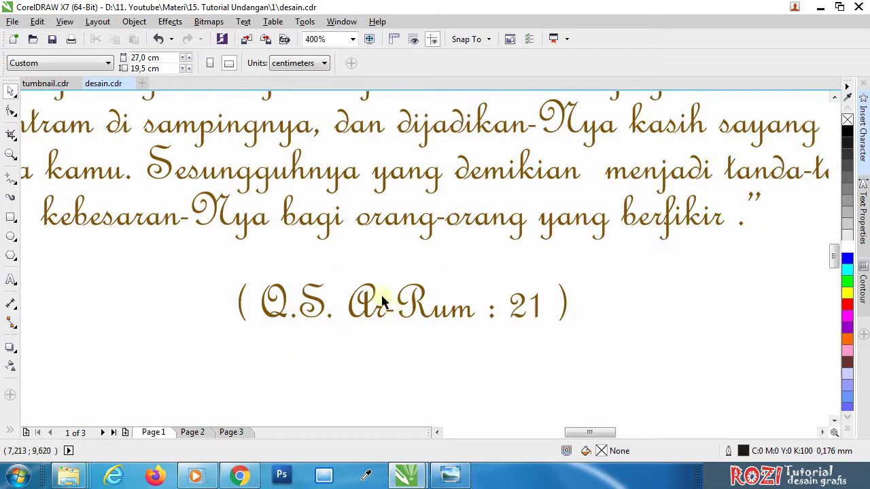
scroll(393, 313, down, 1)
scroll(394, 310, down, 1)
scroll(394, 309, down, 1)
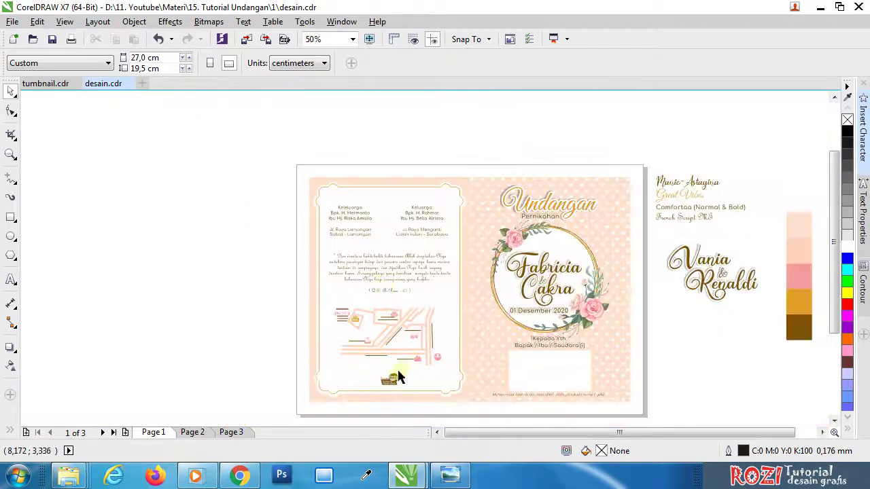
scroll(398, 377, up, 1)
scroll(383, 355, up, 1)
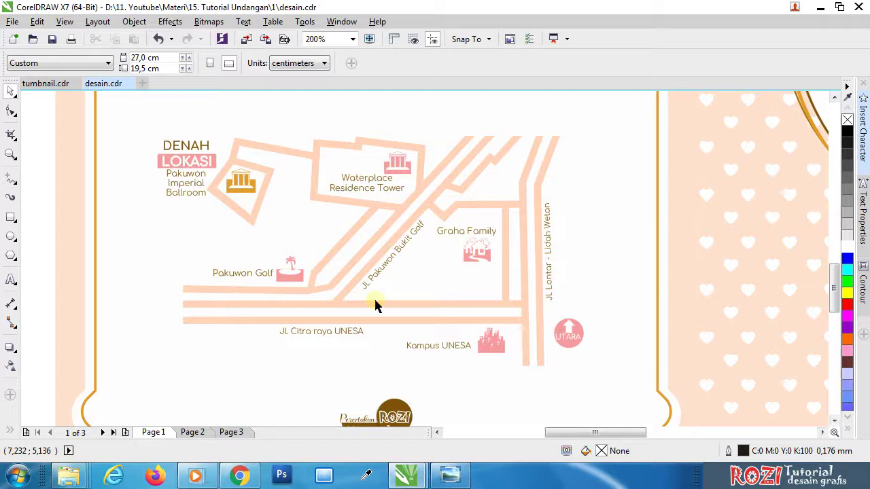
scroll(398, 297, down, 2)
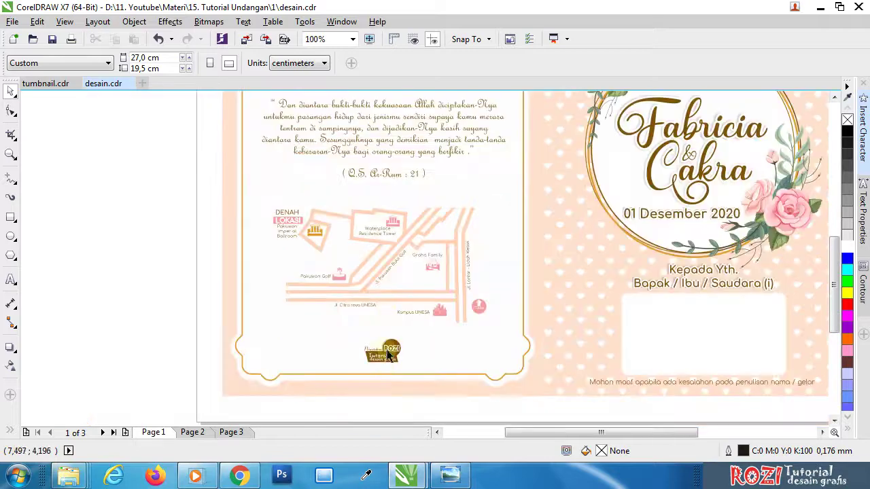
scroll(393, 361, up, 2)
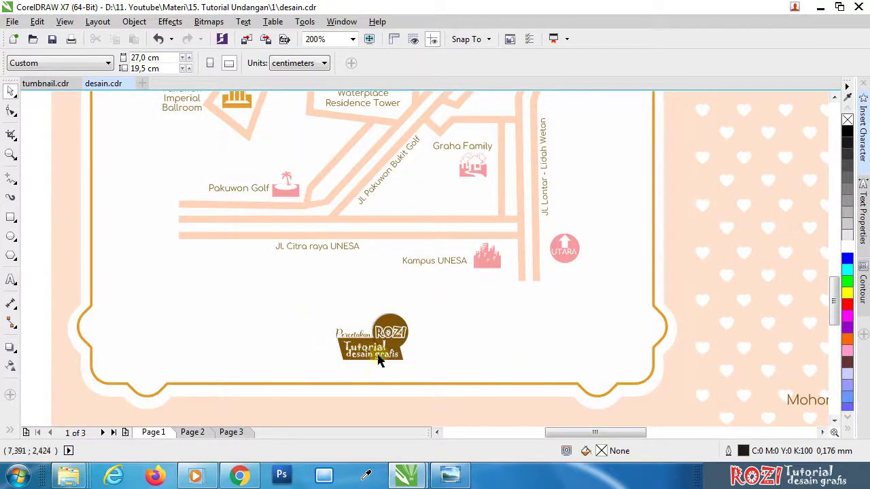
scroll(375, 362, up, 1)
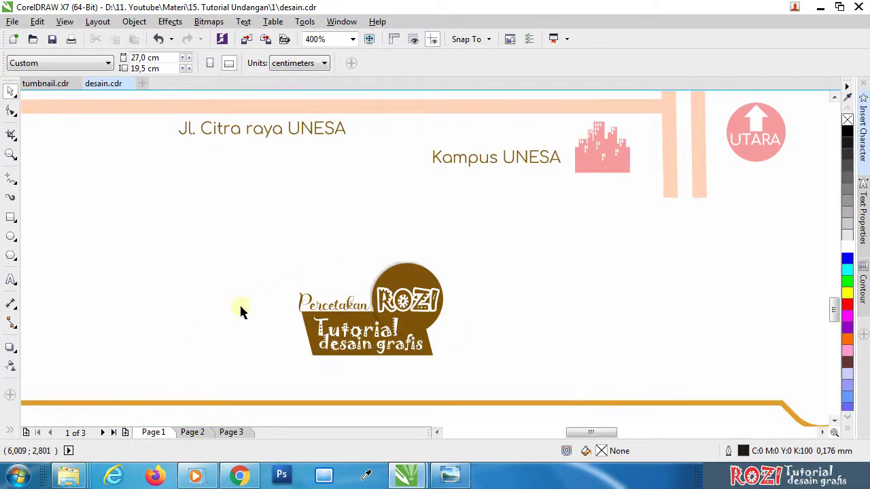
scroll(241, 310, down, 1)
scroll(242, 305, down, 1)
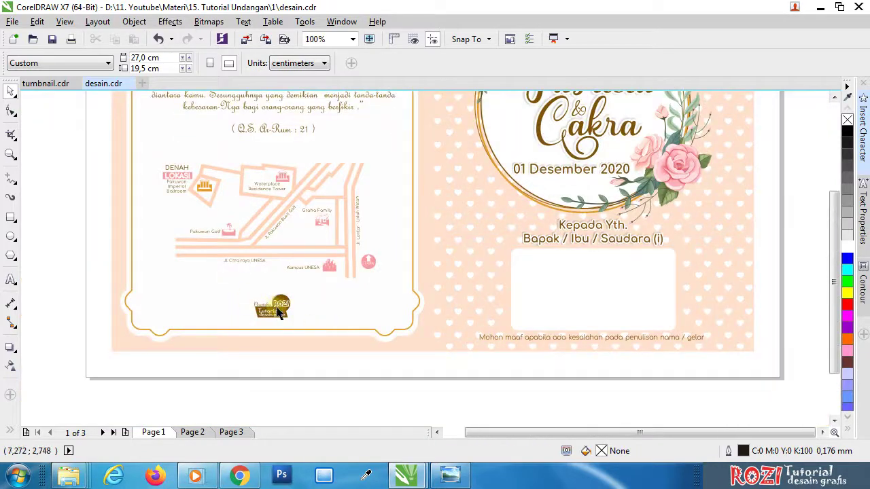
scroll(278, 313, down, 1)
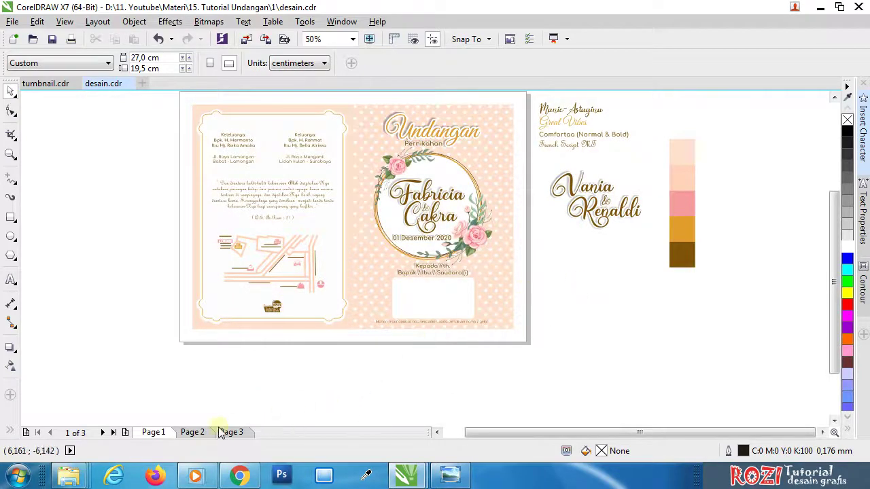
- Show Page 2, zoom over the inner invitation text, and select the 31-object card group
click(194, 432)
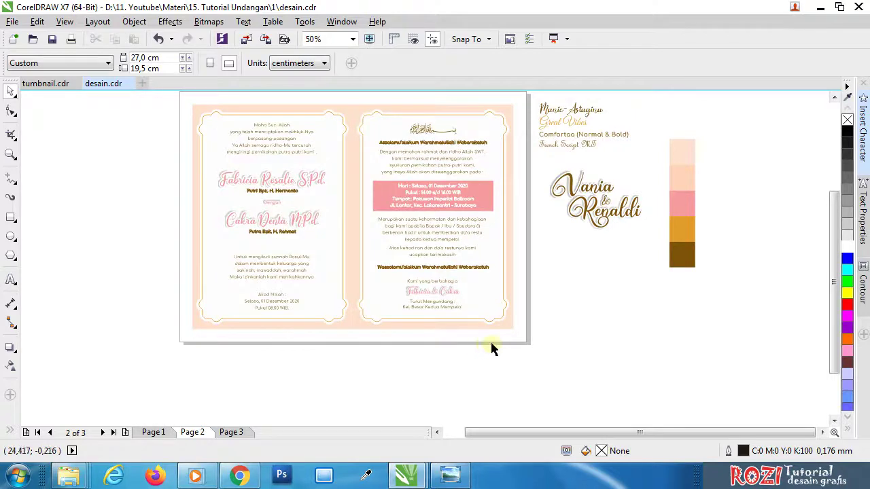
scroll(230, 133, up, 1)
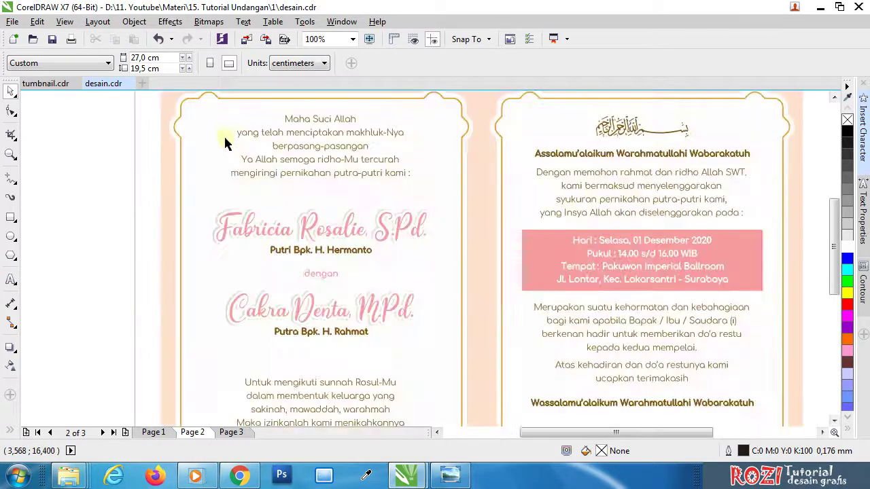
scroll(247, 264, up, 1)
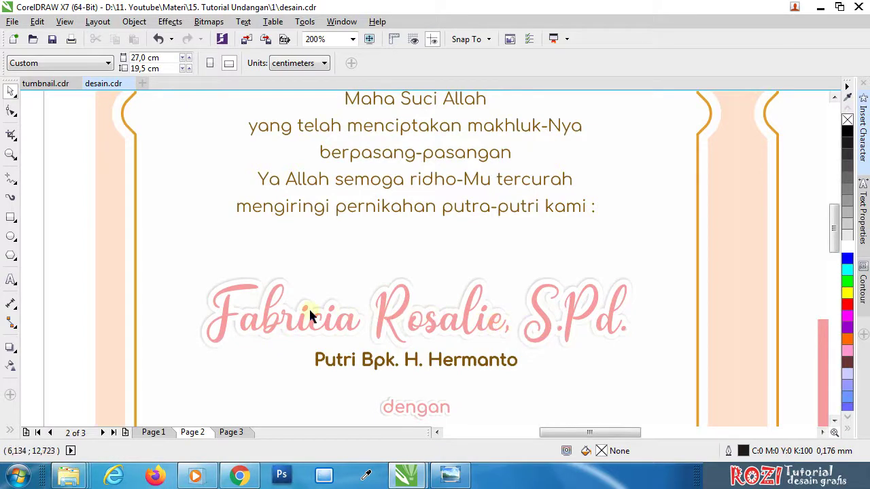
scroll(246, 295, down, 1)
scroll(252, 297, down, 1)
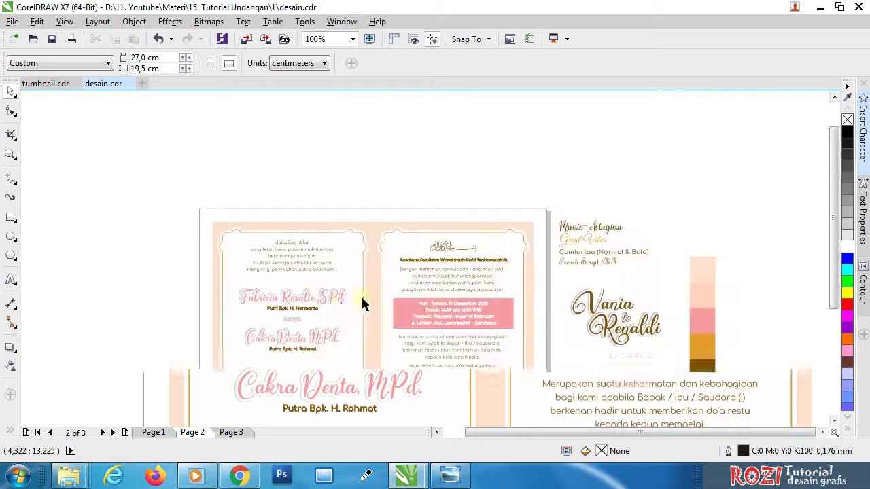
scroll(257, 304, up, 2)
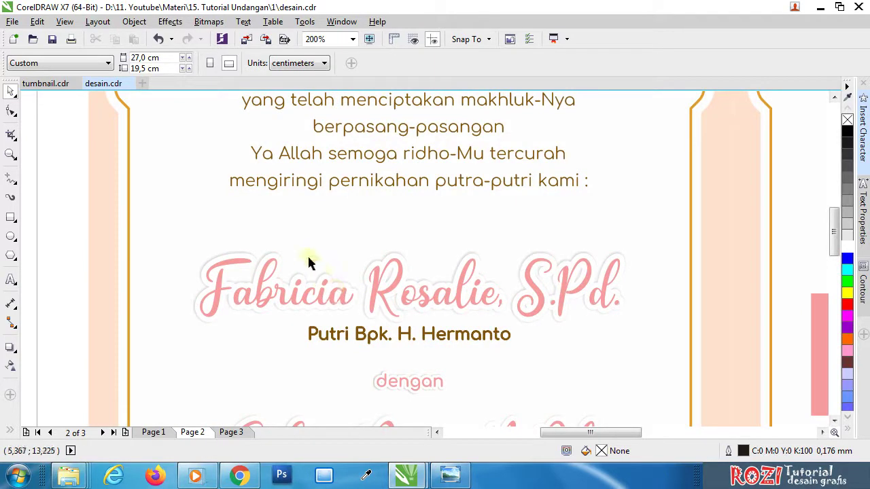
scroll(336, 276, down, 1)
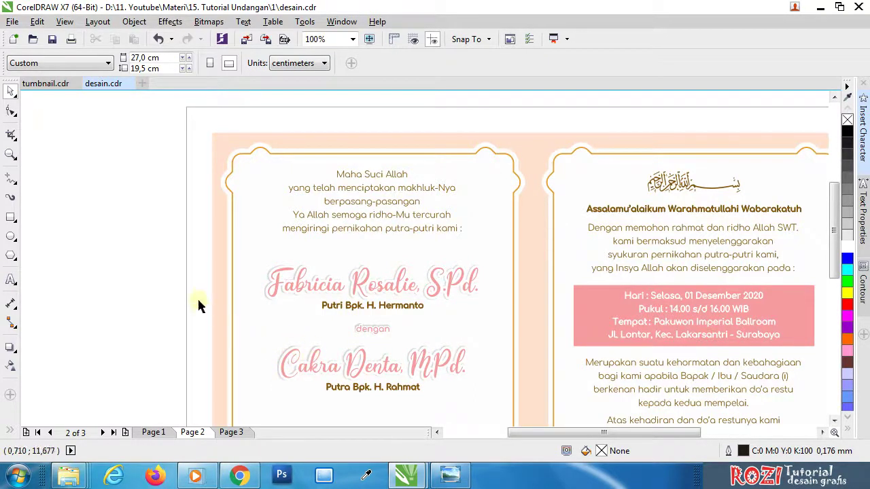
scroll(381, 265, down, 1)
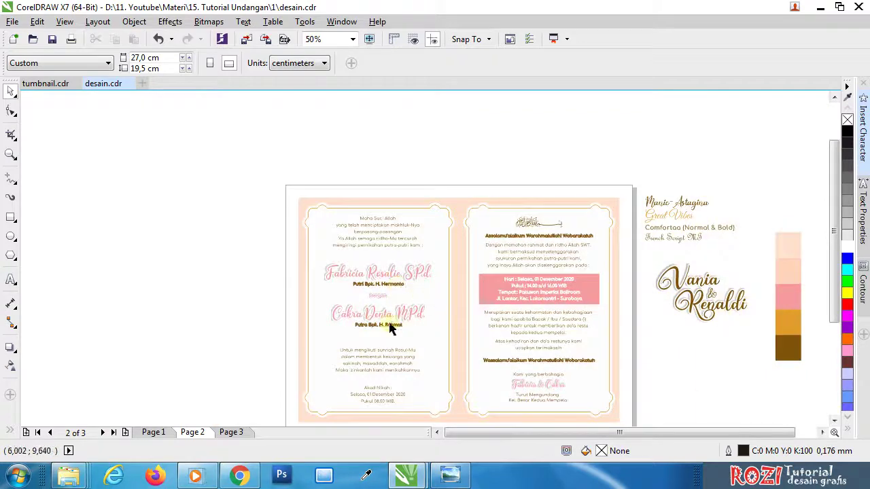
scroll(376, 321, up, 1)
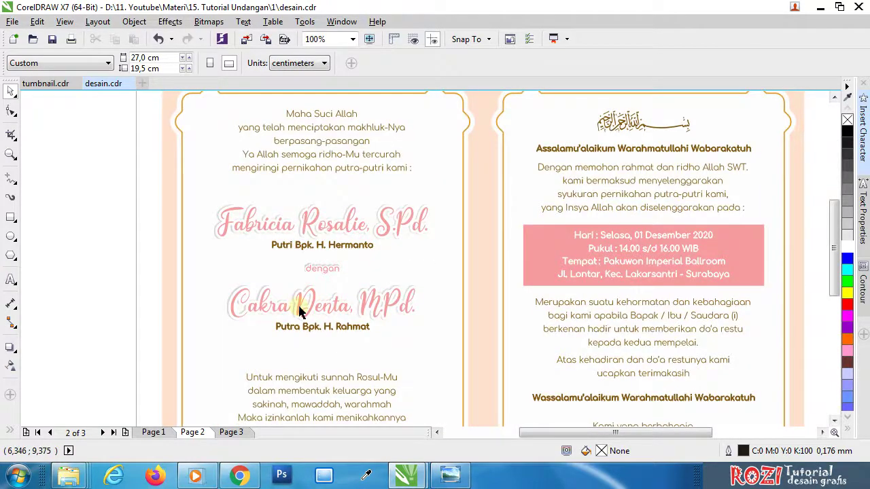
scroll(244, 309, down, 1)
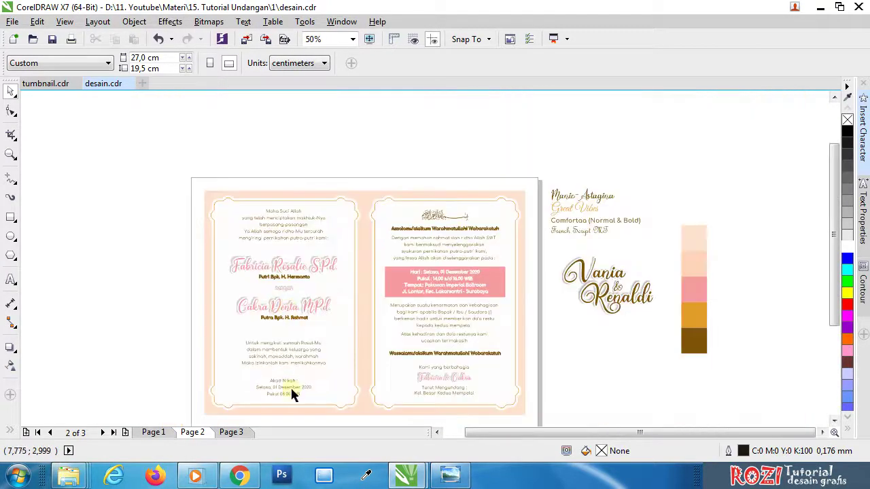
scroll(291, 391, up, 2)
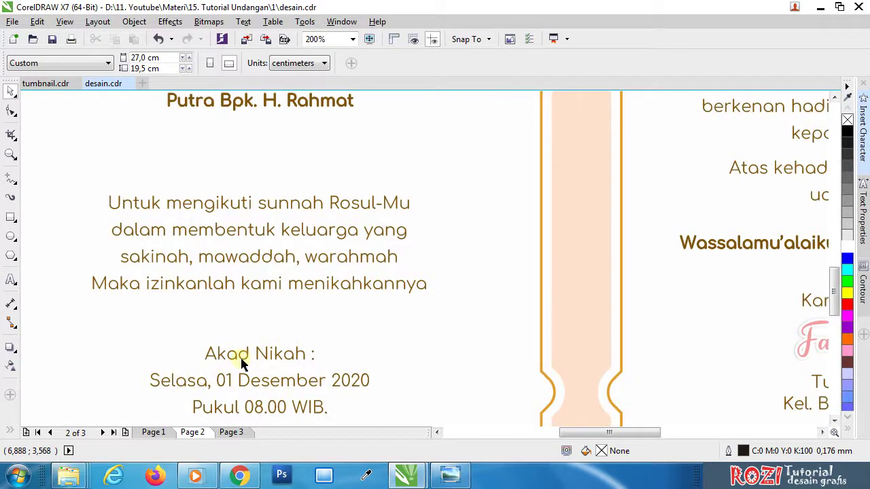
scroll(252, 361, down, 1)
scroll(313, 350, down, 1)
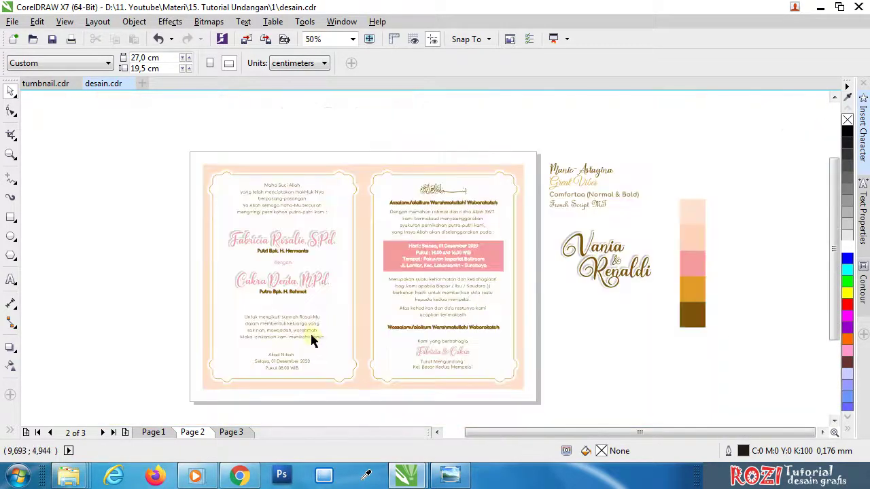
click(306, 330)
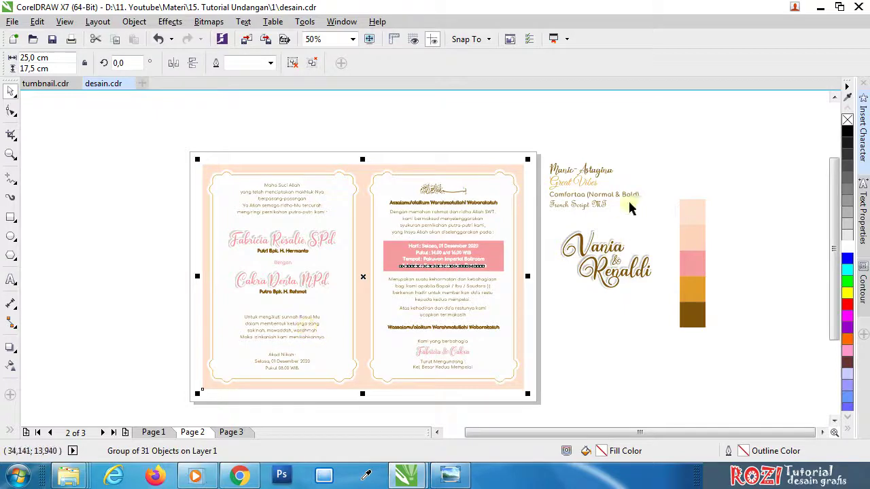
click(587, 195)
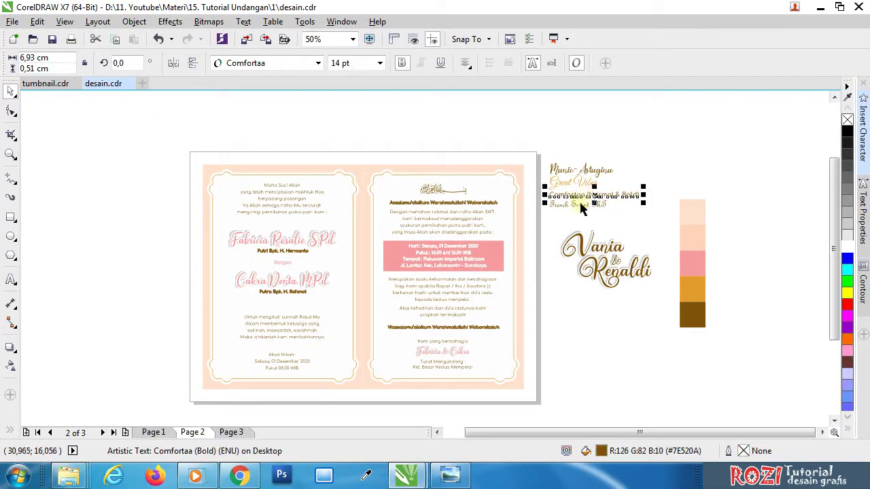
scroll(579, 200, up, 1)
scroll(577, 189, up, 1)
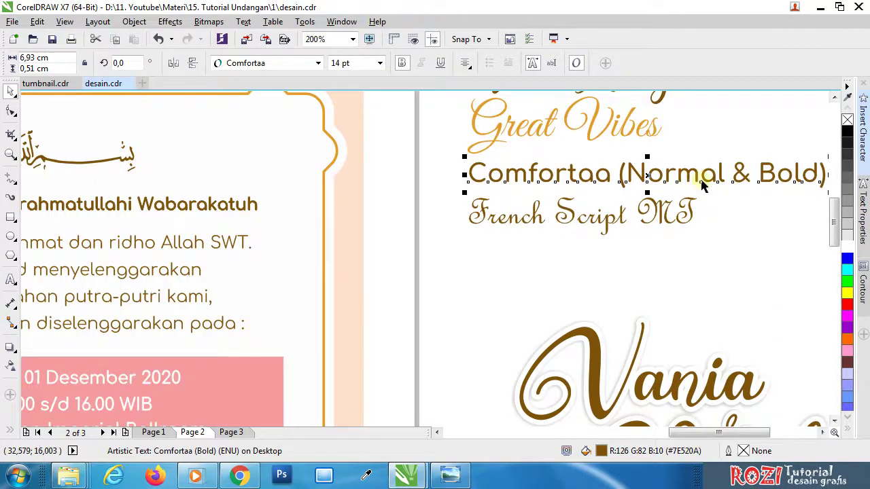
scroll(656, 207, down, 1)
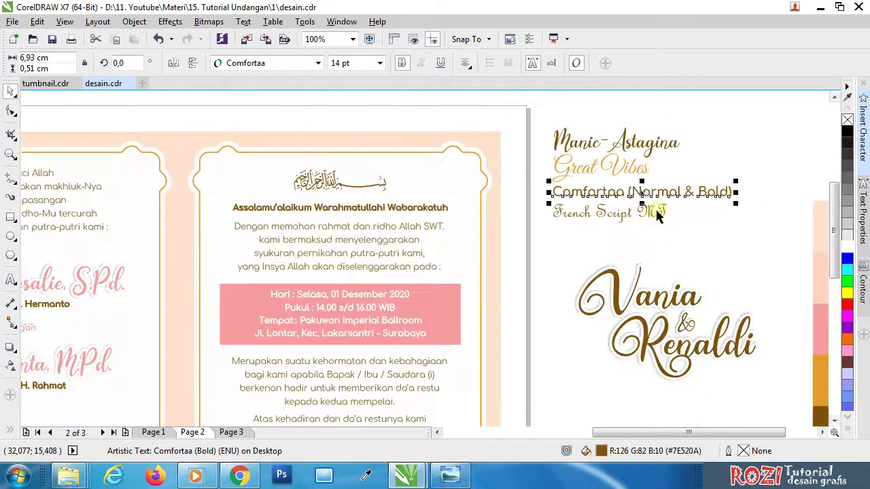
click(554, 255)
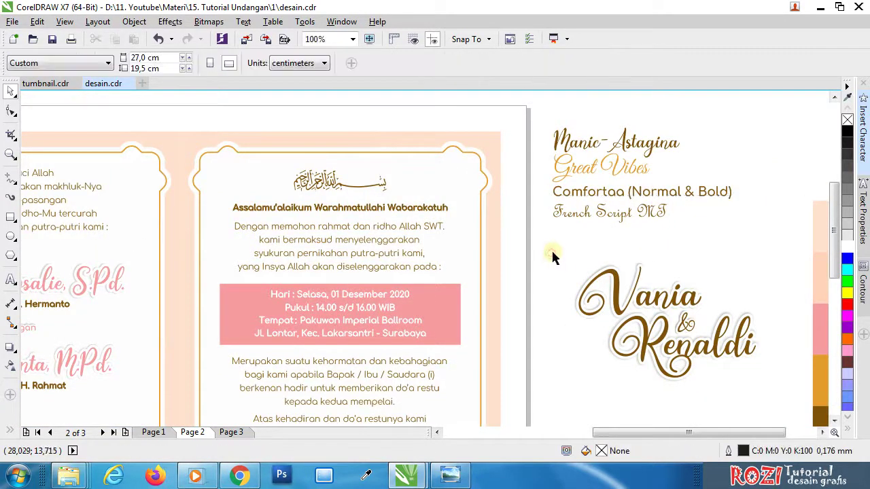
scroll(598, 218, down, 1)
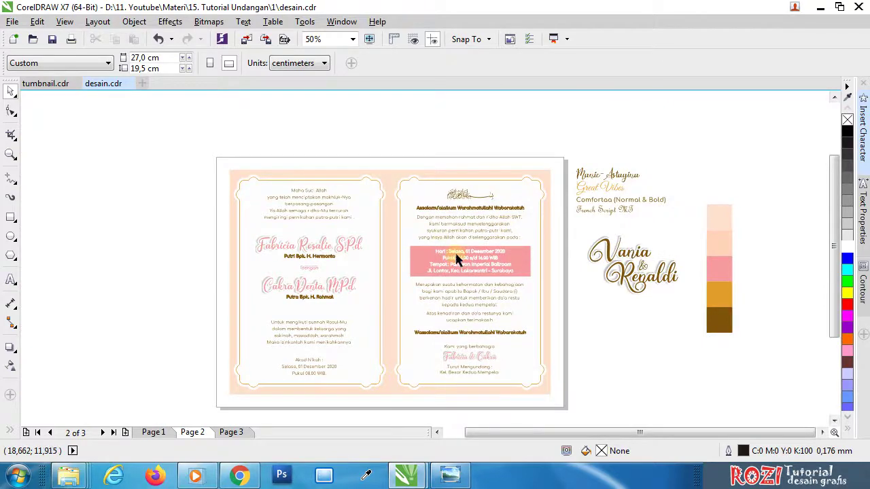
scroll(356, 245, up, 1)
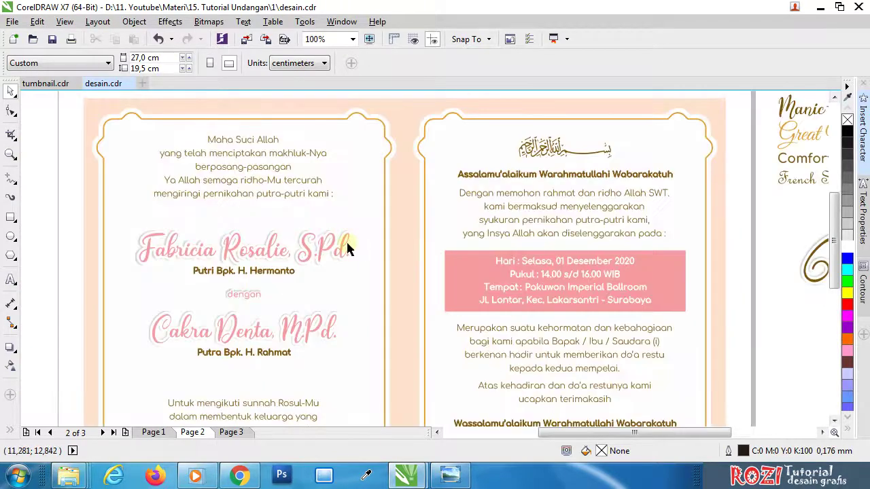
click(810, 259)
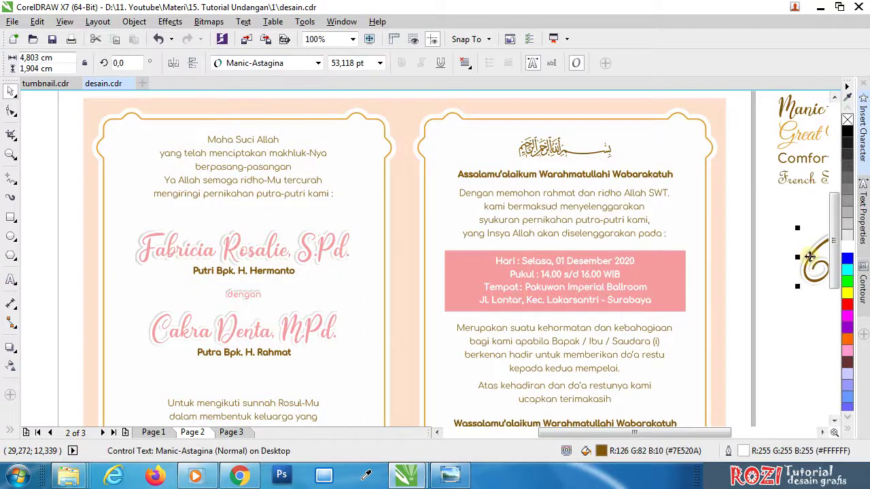
drag(794, 264, 607, 155)
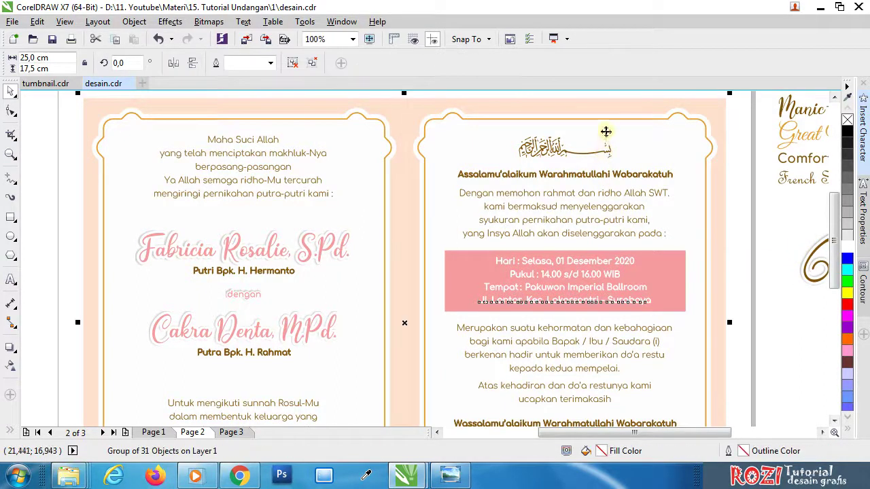
key(ctrl+a)
click(780, 235)
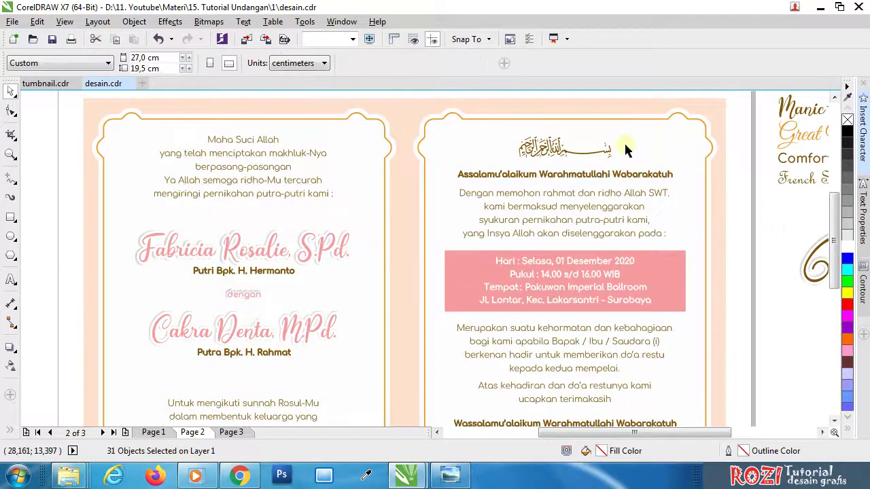
scroll(593, 116, up, 4)
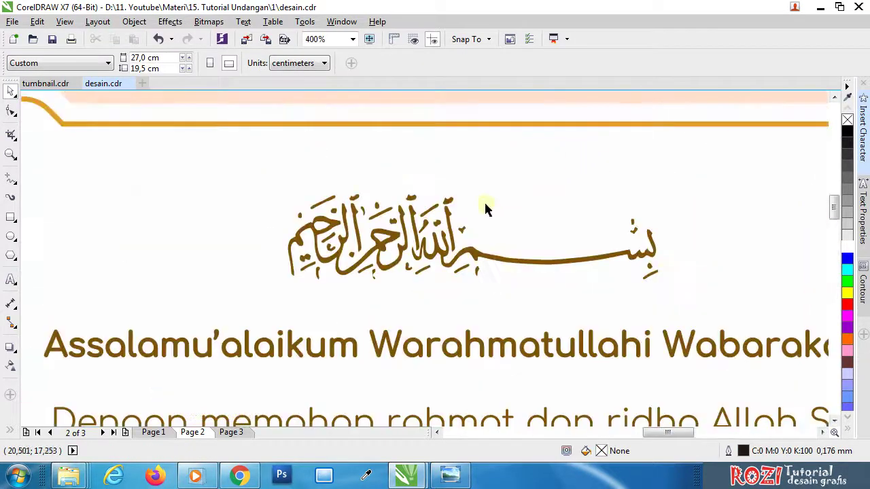
click(454, 232)
key(F10)
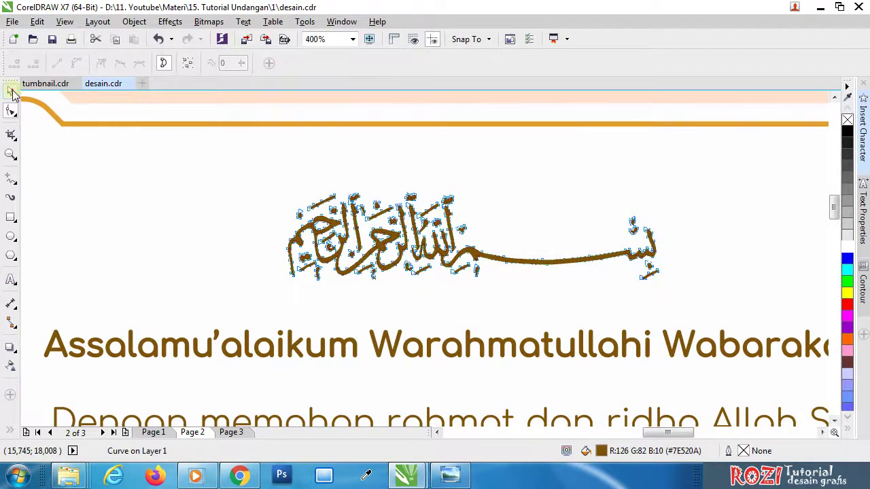
click(10, 90)
scroll(401, 226, down, 2)
scroll(401, 226, down, 2)
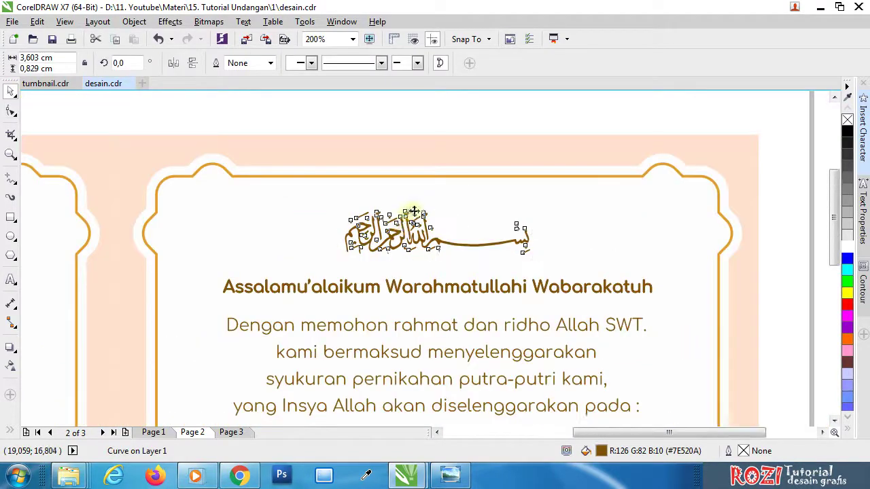
scroll(401, 226, down, 2)
click(430, 142)
click(416, 254)
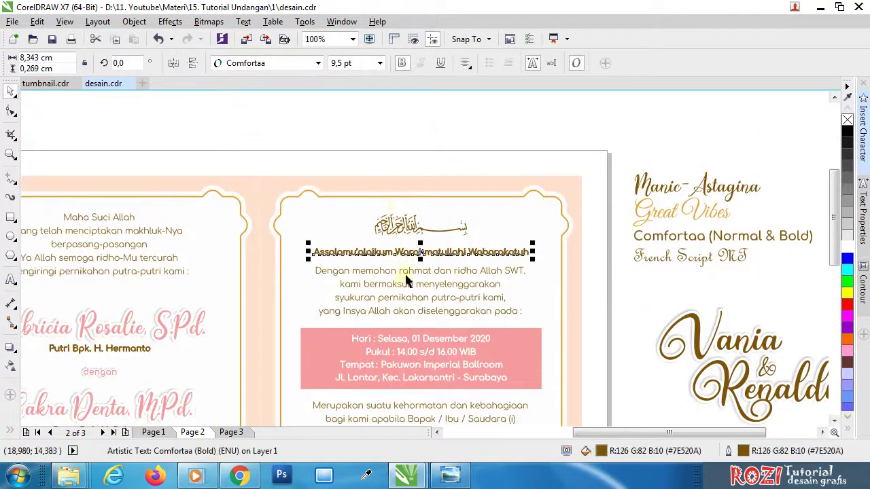
click(406, 276)
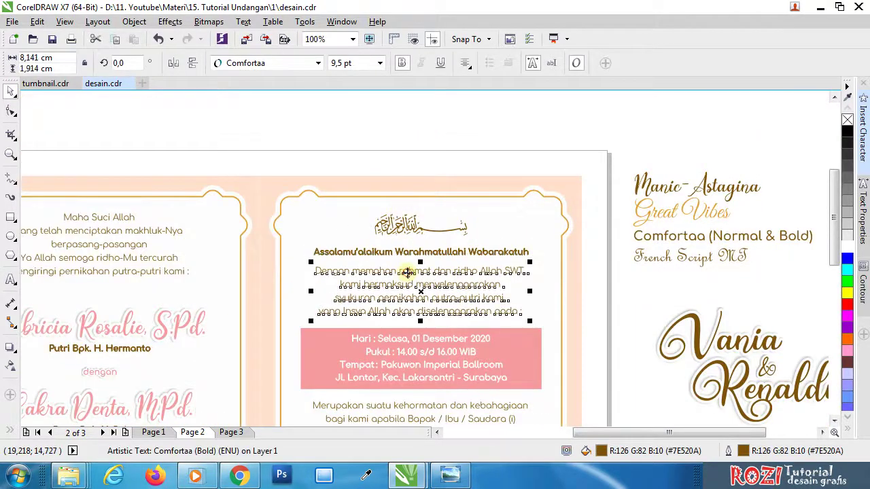
click(611, 345)
scroll(413, 384, up, 2)
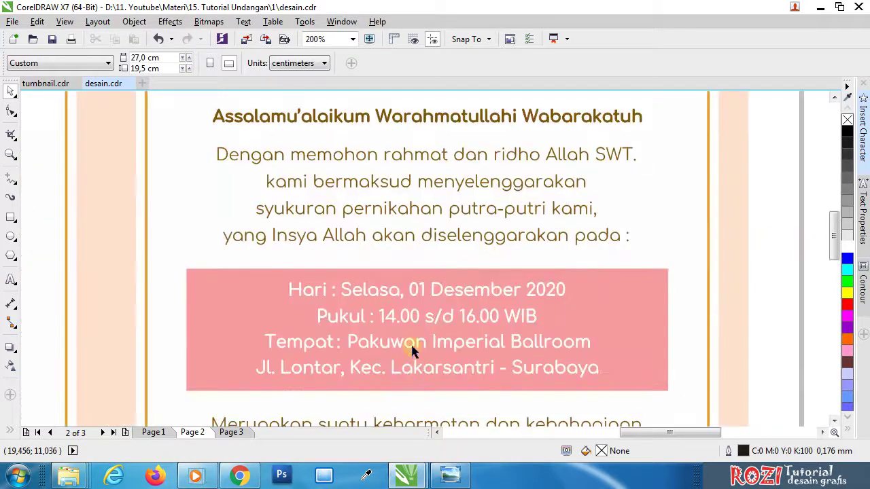
click(392, 296)
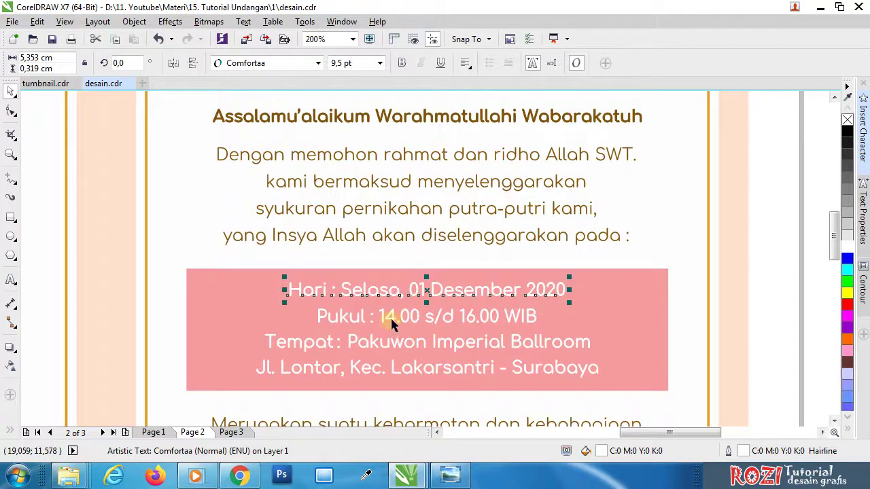
click(390, 316)
click(366, 346)
click(365, 366)
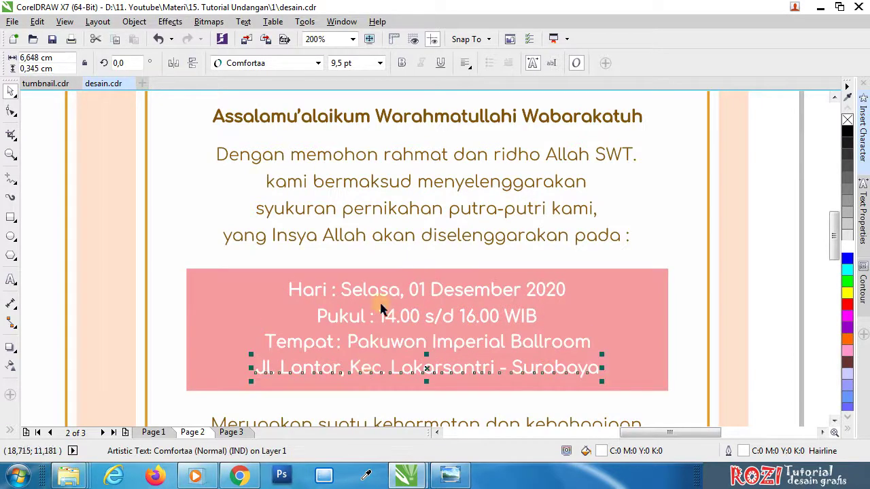
scroll(383, 306, down, 1)
scroll(388, 247, down, 1)
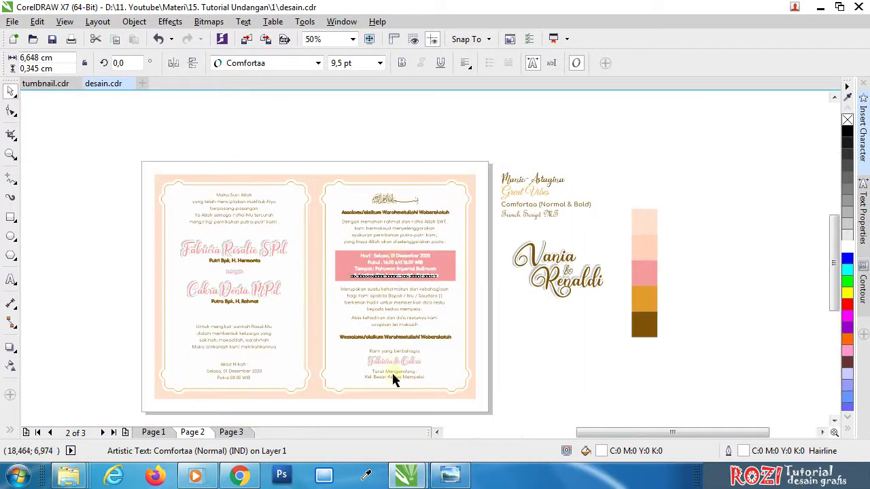
scroll(392, 371, up, 1)
scroll(389, 379, down, 1)
scroll(399, 411, up, 2)
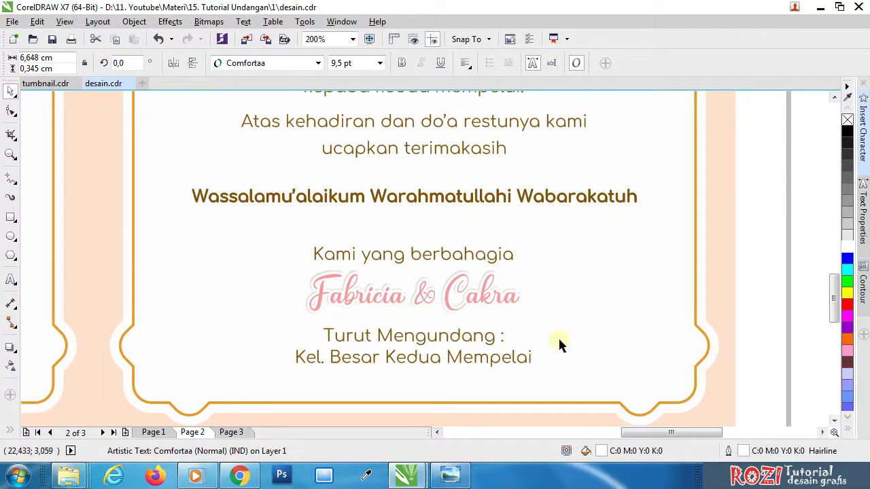
scroll(646, 327, down, 1)
scroll(649, 326, down, 1)
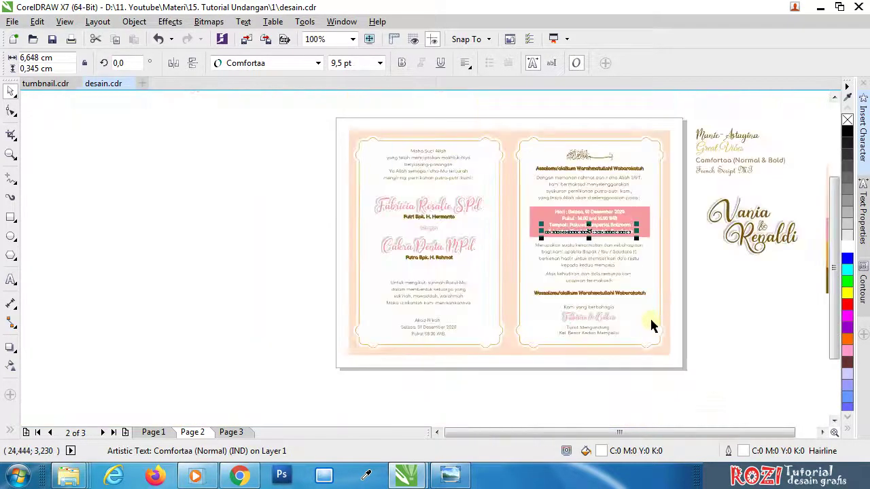
scroll(680, 299, down, 1)
key(Escape)
scroll(589, 292, down, 1)
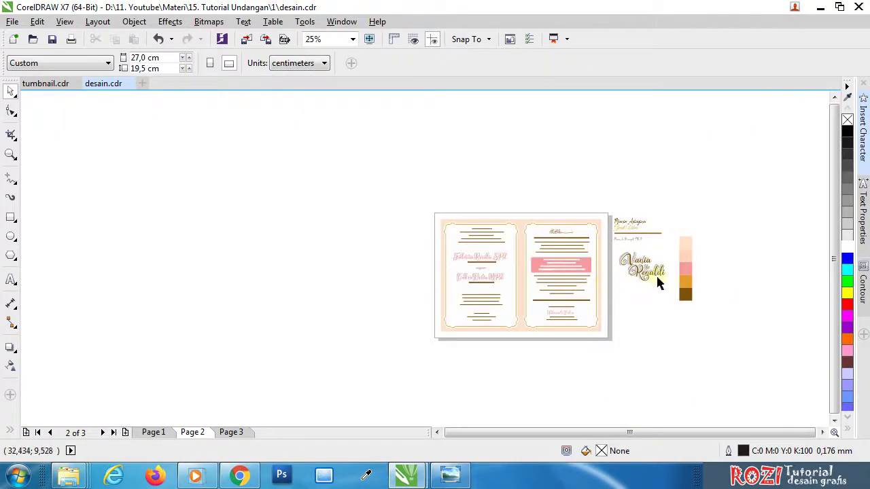
scroll(663, 273, up, 1)
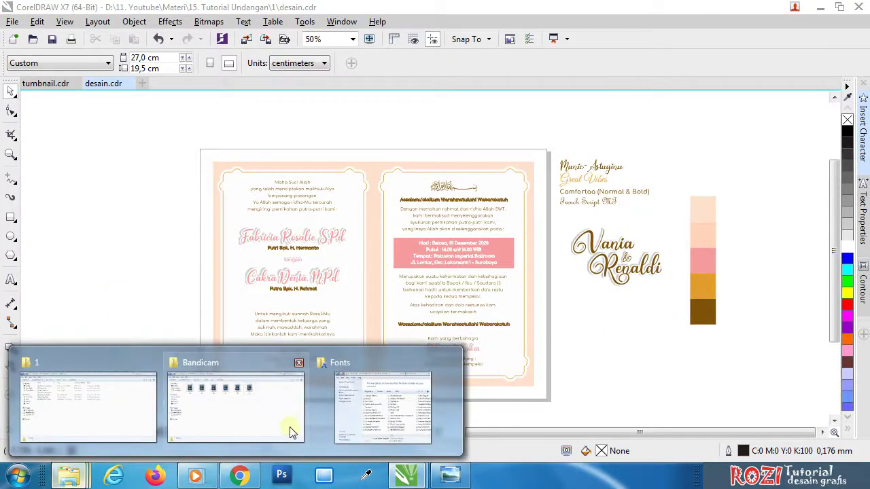
mouse_move(68, 476)
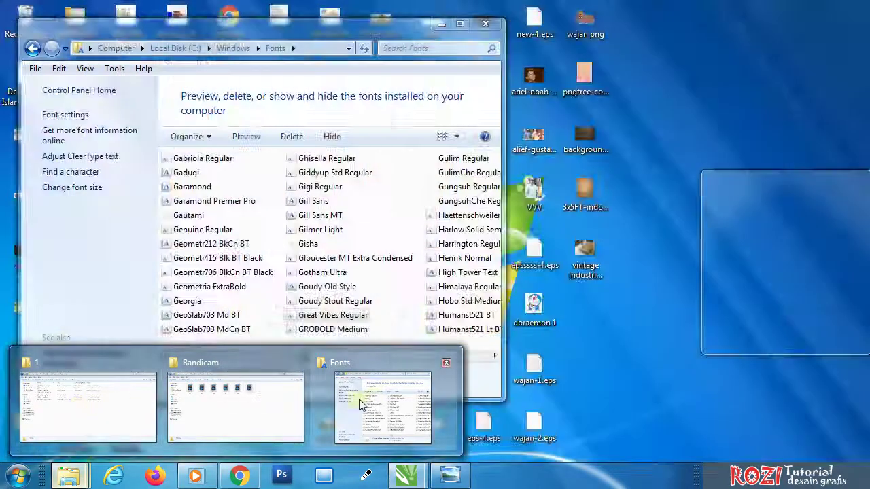
- Close the Fonts window and bring the file browser to the top of drive D:
click(379, 403)
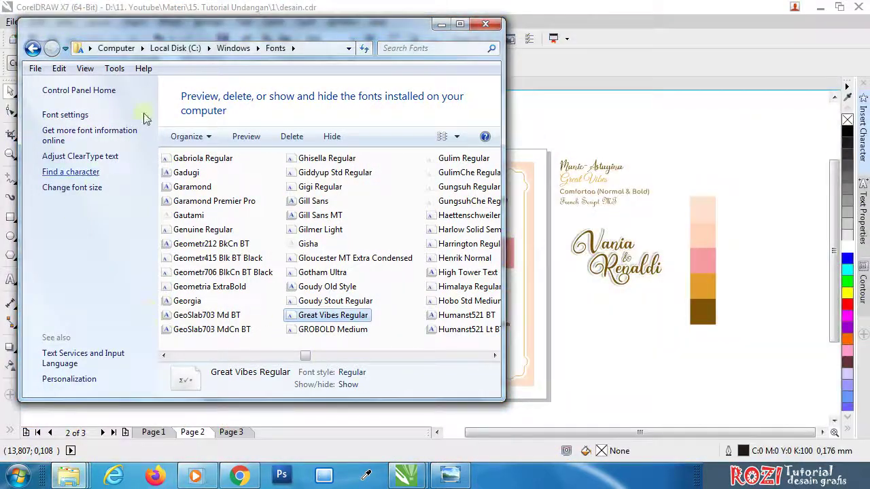
click(485, 24)
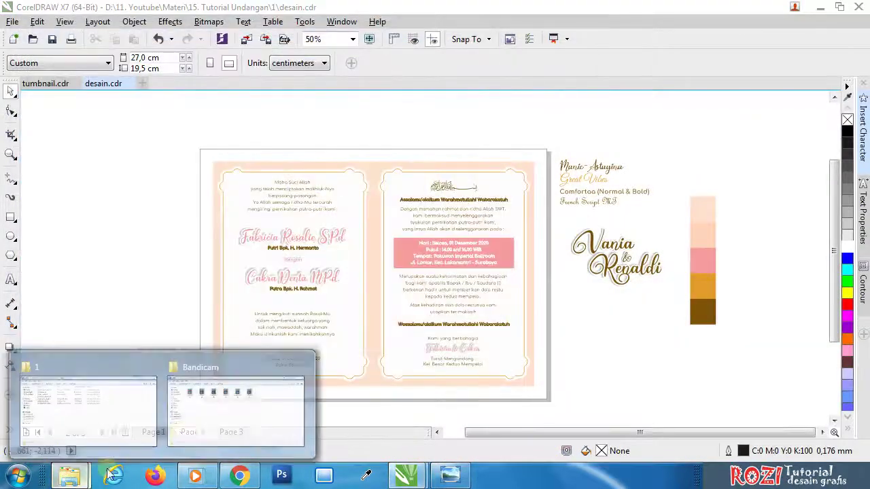
click(129, 420)
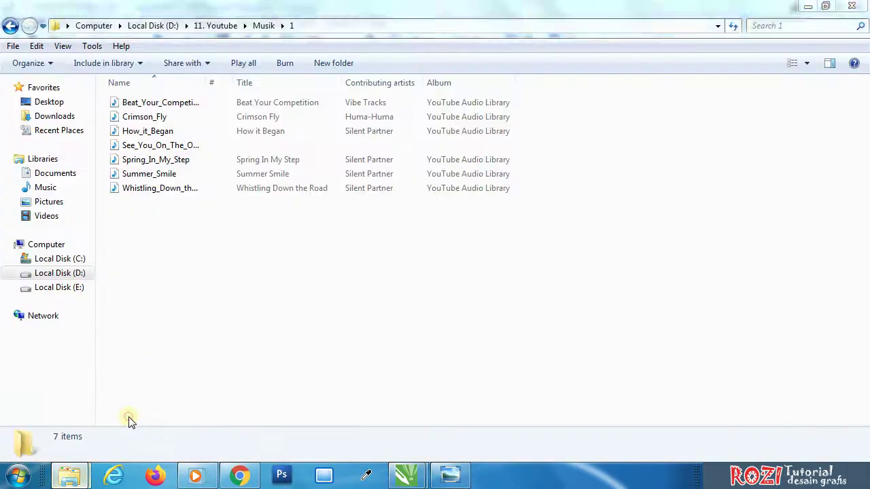
click(10, 25)
click(73, 273)
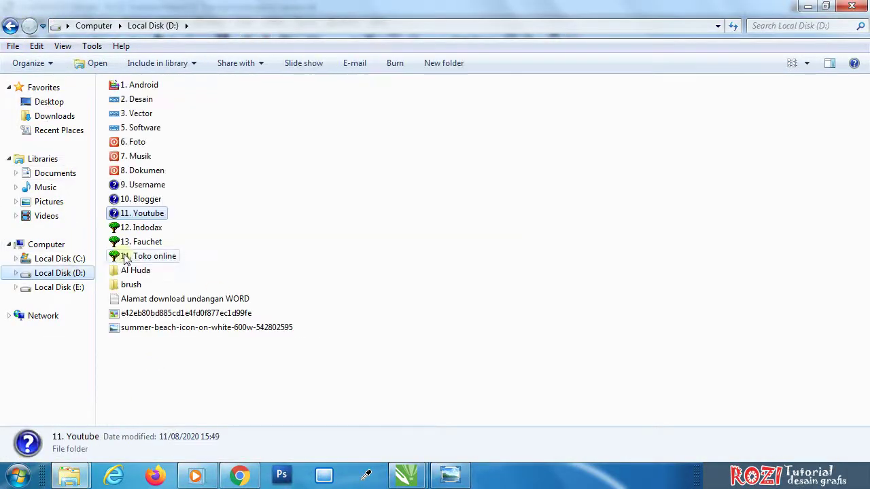
- Open preview image 1 from D:\11. Youtube\Materi\15. Tutorial Undangan\1
double_click(144, 215)
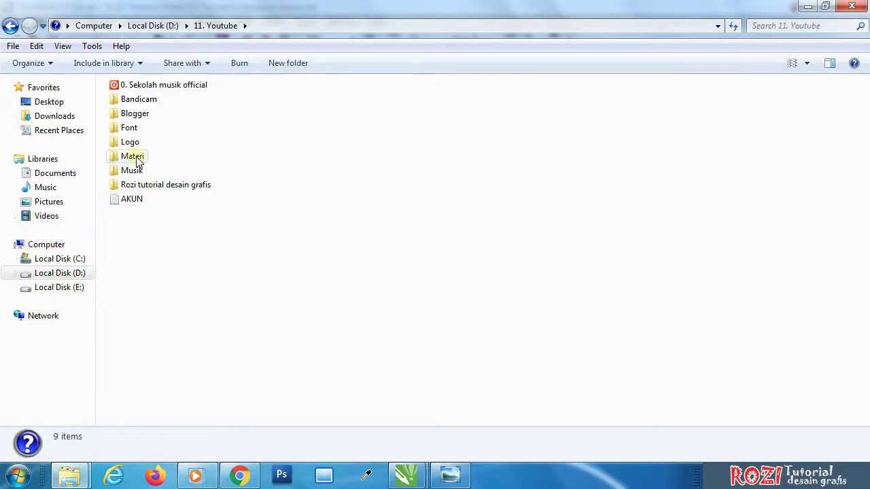
double_click(140, 155)
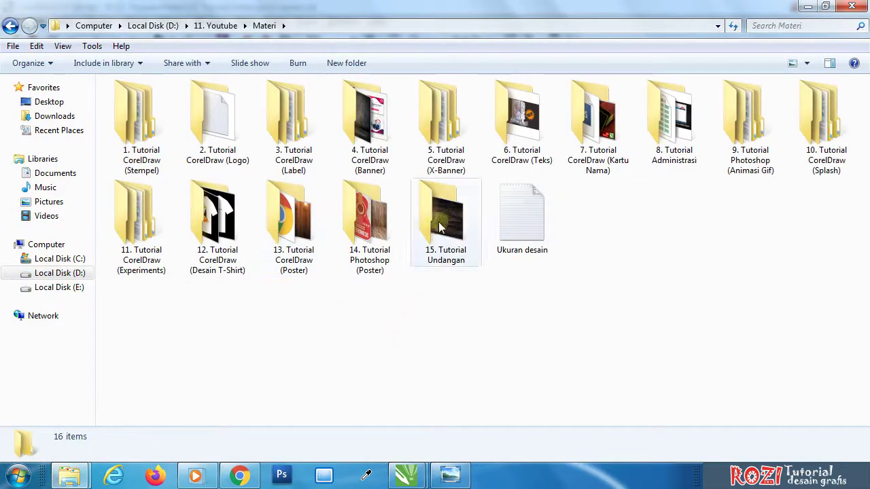
double_click(441, 221)
double_click(153, 129)
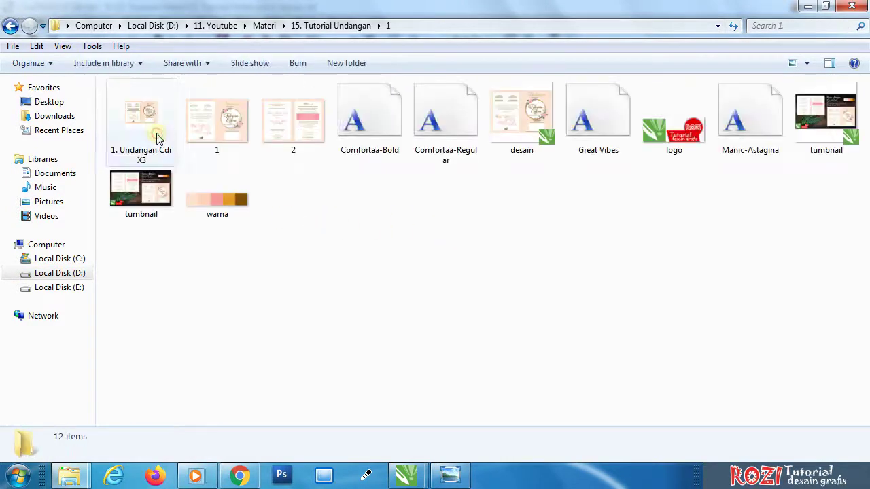
double_click(226, 128)
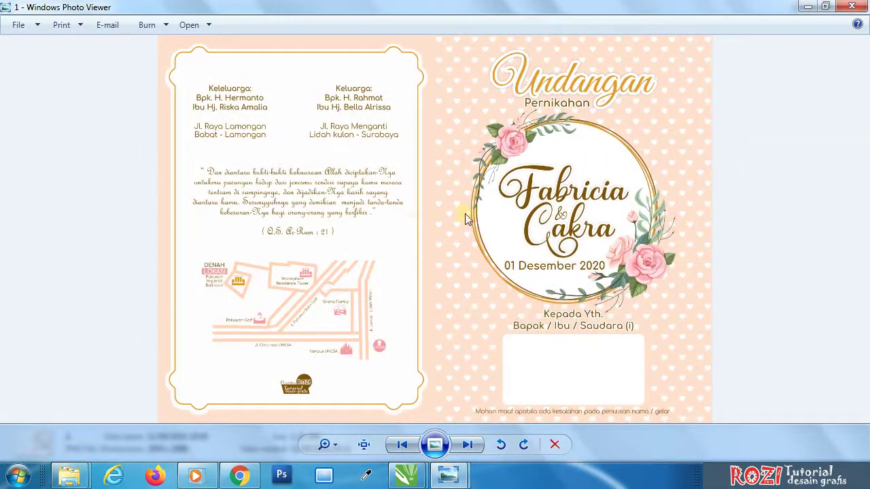
- Zoom into image 1 and pan over the family names, quote and Fabricia & Cakra ring
scroll(476, 189, up, 2)
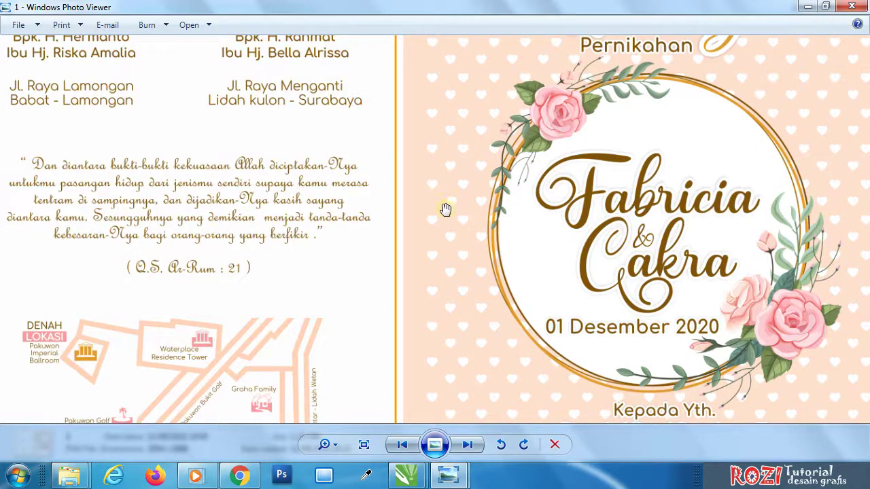
scroll(430, 206, down, 2)
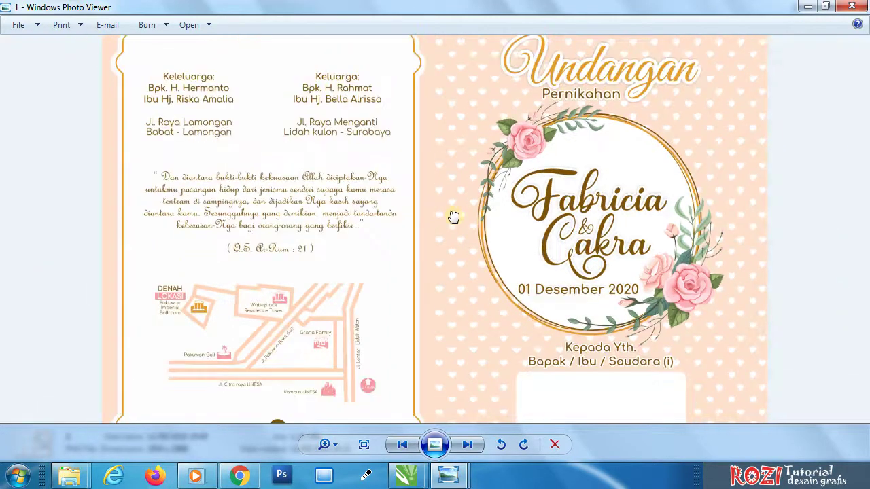
scroll(476, 223, down, 1)
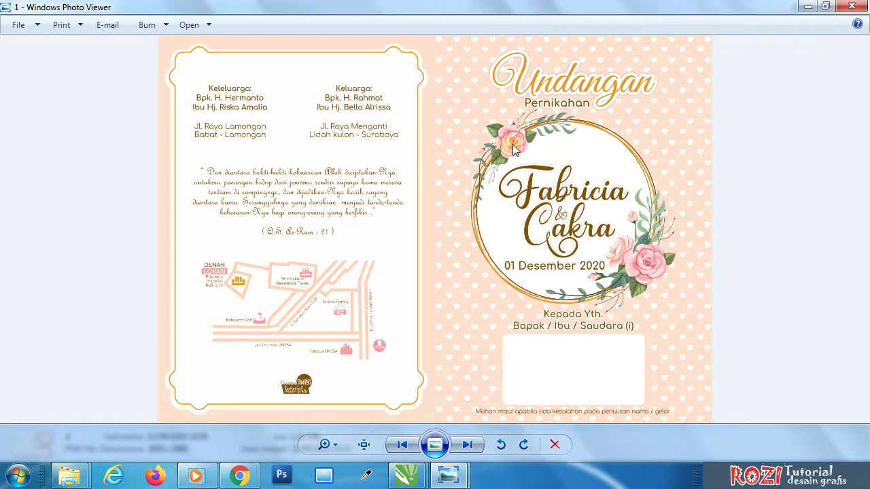
scroll(514, 149, up, 1)
scroll(435, 157, up, 1)
scroll(264, 171, up, 1)
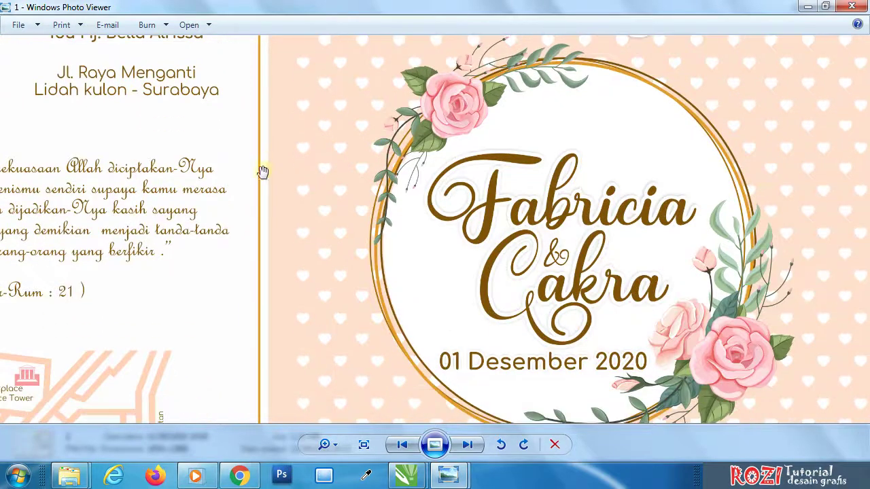
mouse_move(307, 186)
mouse_down()
mouse_move(484, 268)
mouse_move(509, 317)
mouse_up()
drag(367, 157, 367, 165)
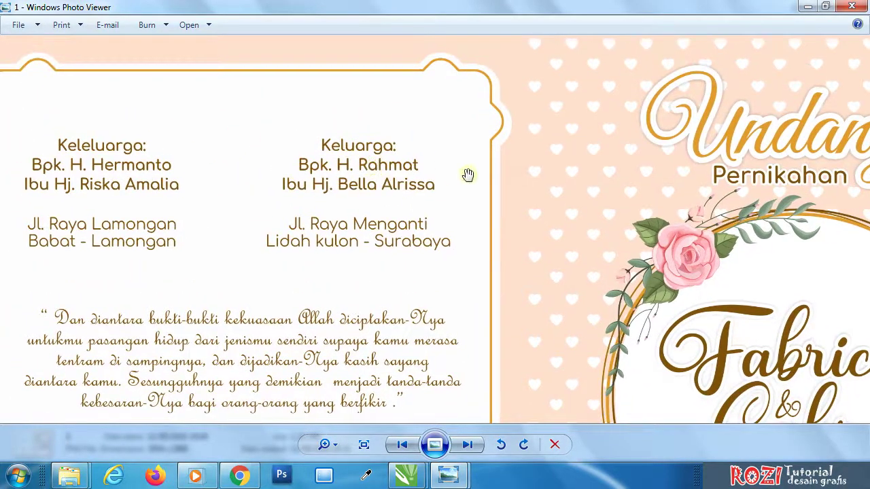
drag(547, 239, 465, 177)
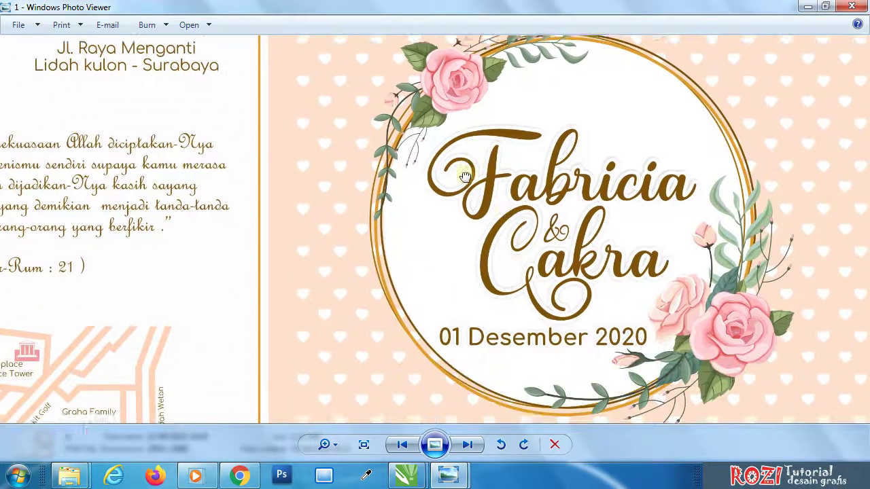
- Zoom back out and advance to preview image 2
scroll(465, 177, down, 1)
scroll(497, 224, down, 1)
scroll(510, 226, down, 1)
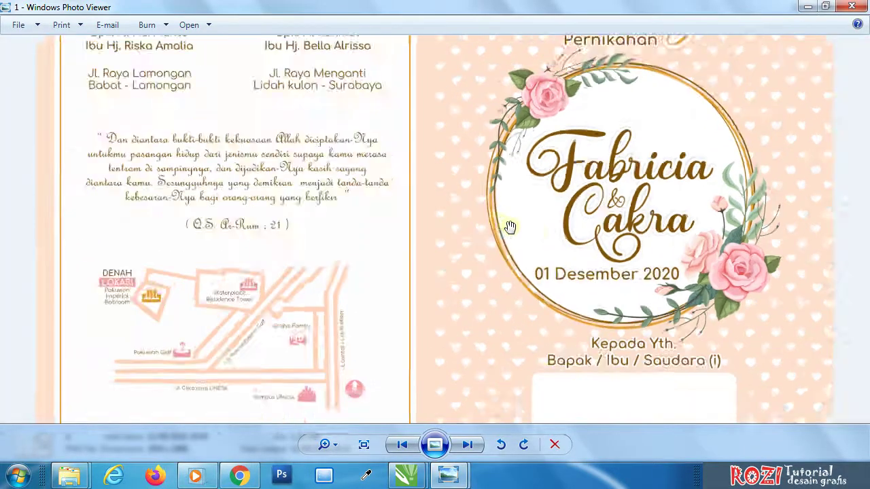
scroll(510, 227, down, 1)
click(467, 444)
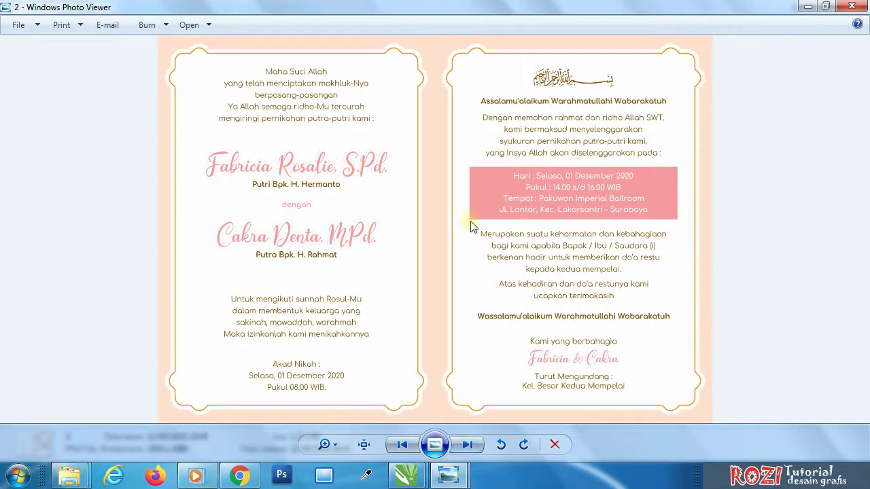
- Inspect image 2's event-details box, Arabic header and Maha Suci Allah text, then close Photo Viewer
scroll(472, 217, up, 1)
scroll(489, 190, up, 1)
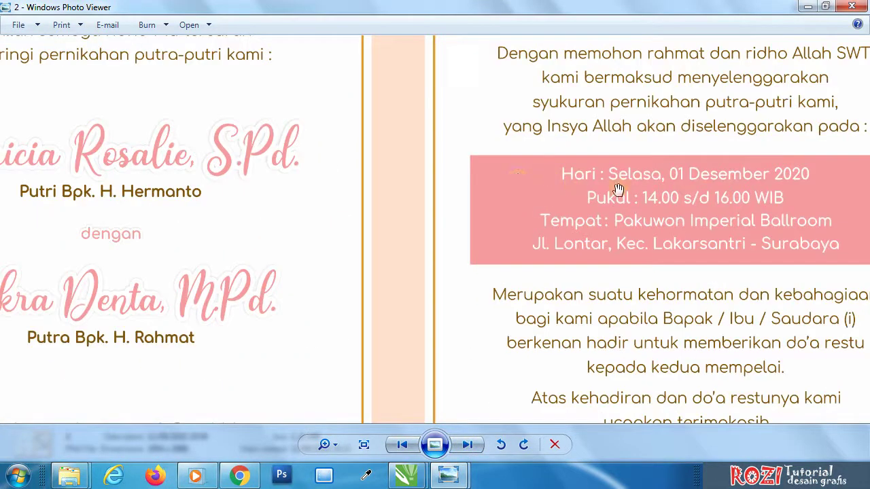
drag(700, 192, 570, 243)
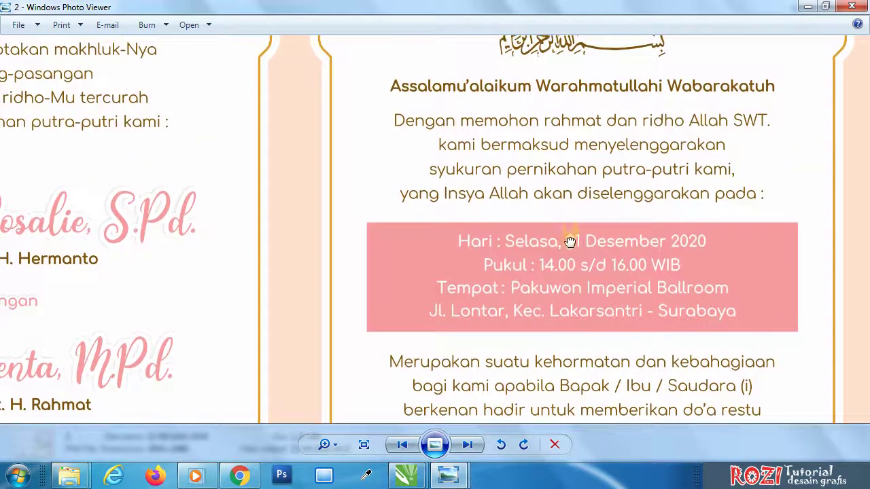
drag(479, 136, 470, 197)
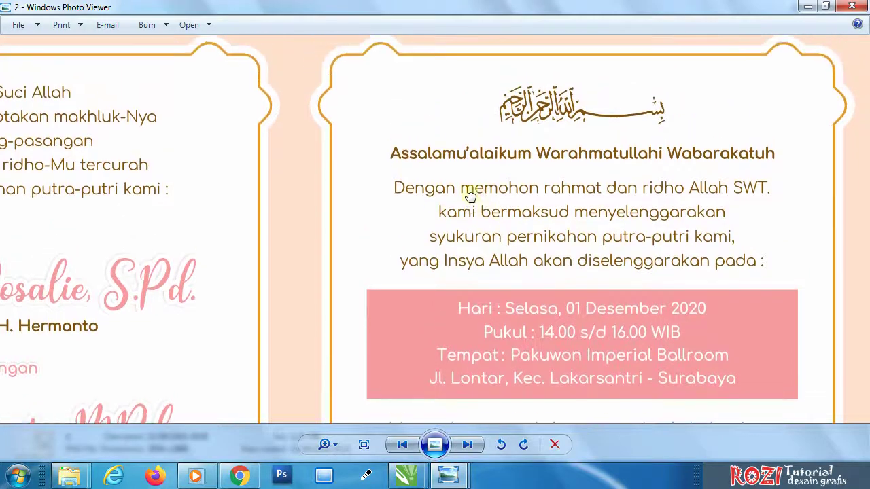
drag(244, 136, 409, 138)
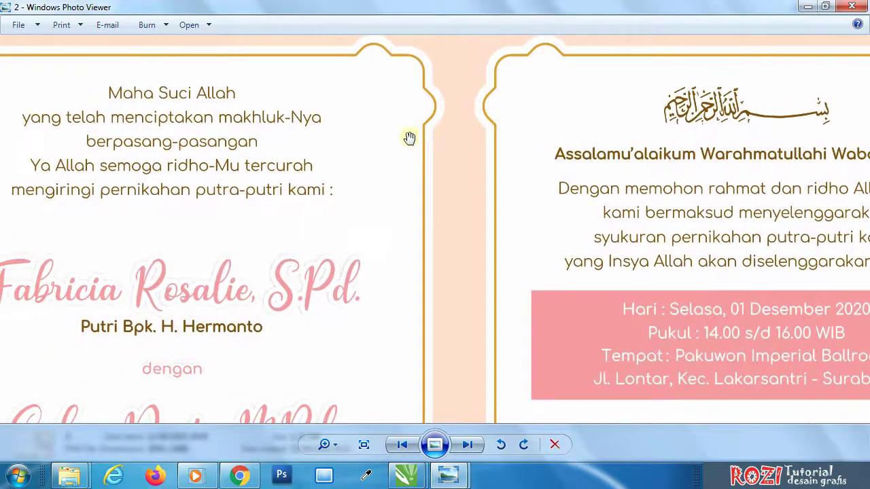
scroll(410, 138, down, 3)
scroll(439, 173, down, 1)
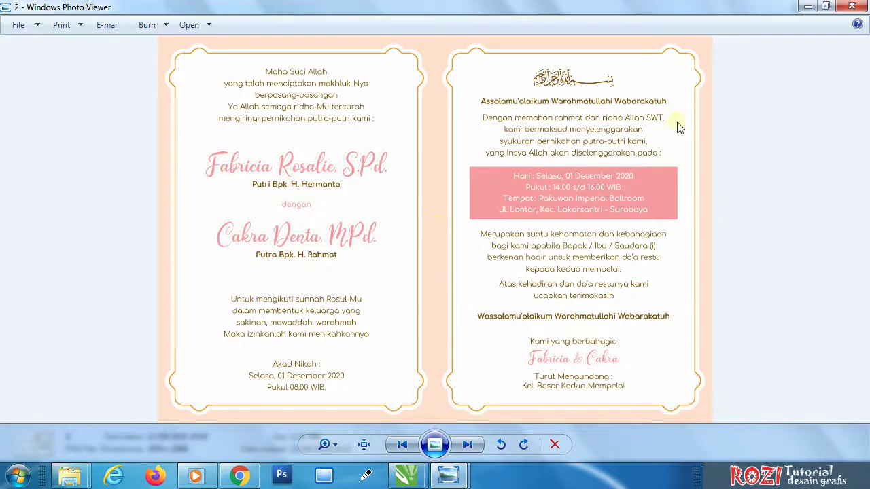
click(854, 6)
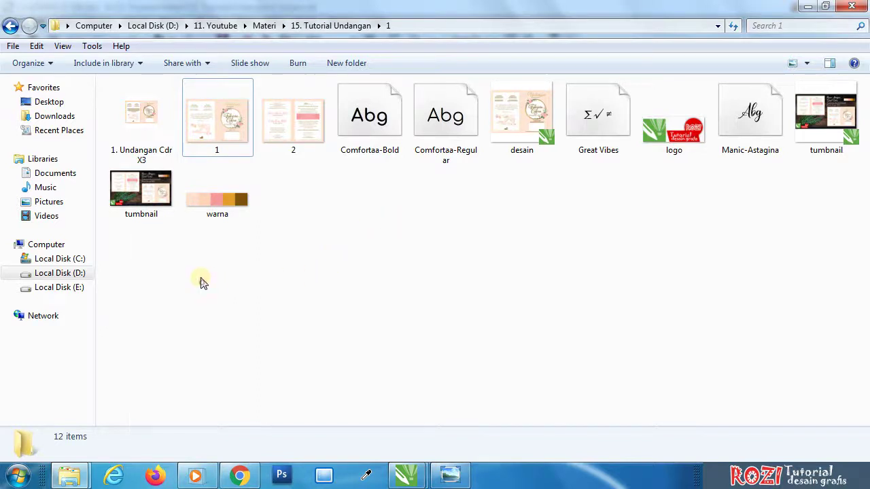
- Point out the 1. Undangan Cdr X3 file and the Comfortaa, Great Vibes and Manic-Astagina fonts
click(143, 119)
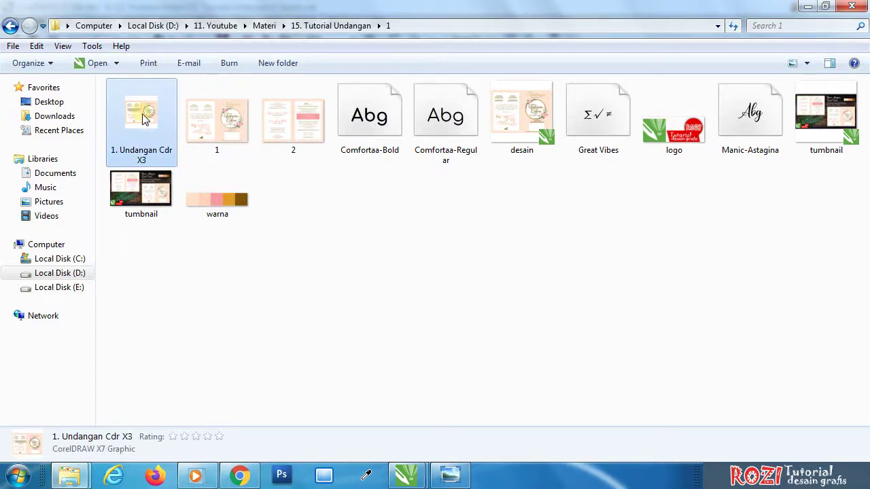
drag(354, 181, 411, 129)
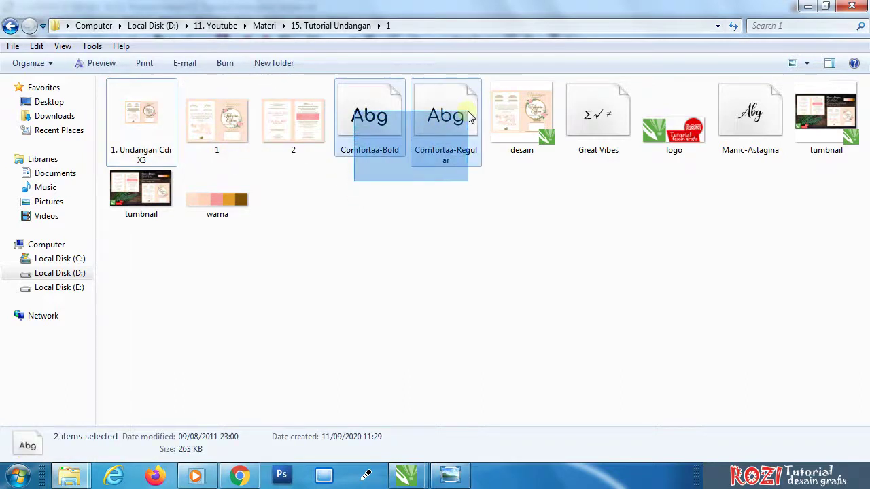
drag(411, 129, 476, 136)
click(600, 151)
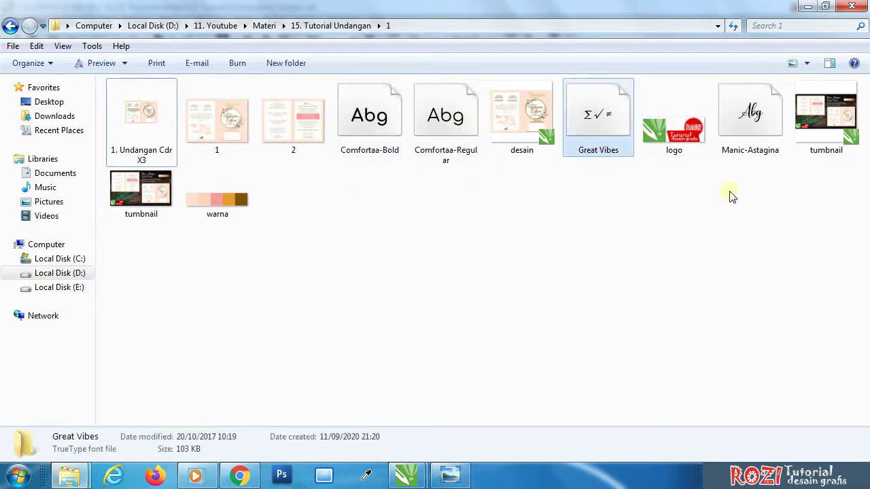
click(751, 112)
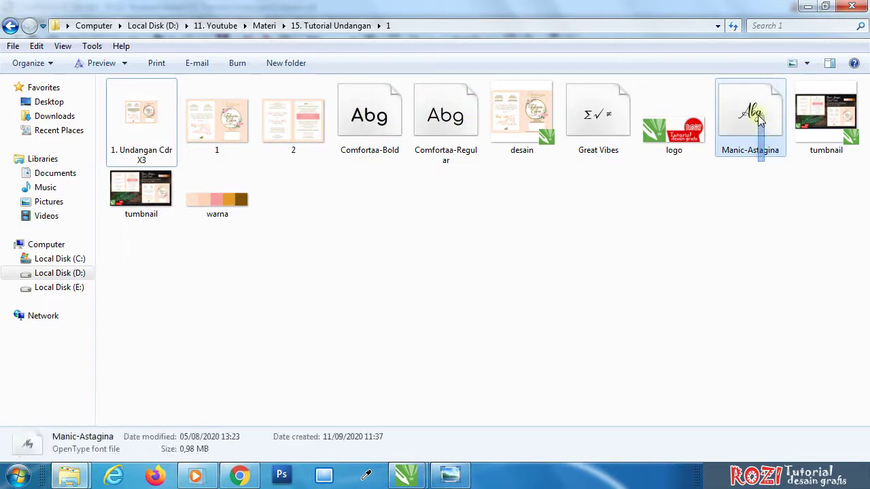
click(514, 213)
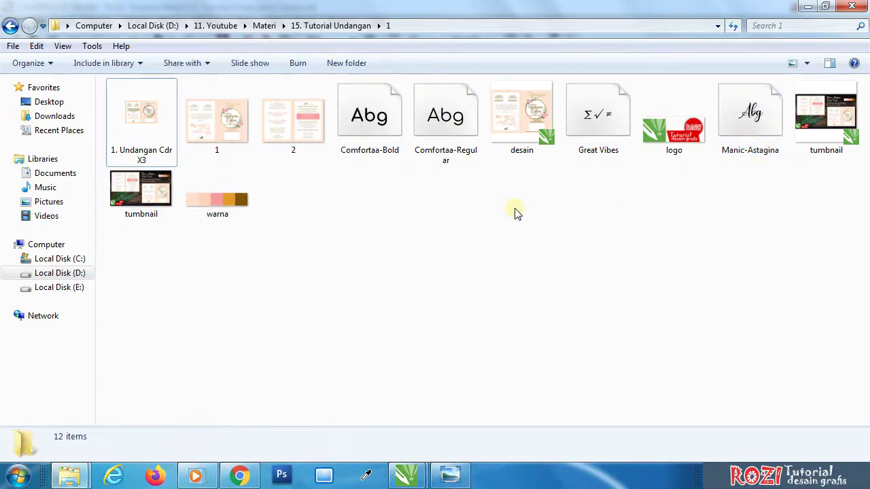
- Point out the warna palette image, then minimize the folder window
mouse_move(182, 247)
mouse_down()
mouse_move(234, 196)
mouse_move(239, 204)
mouse_up()
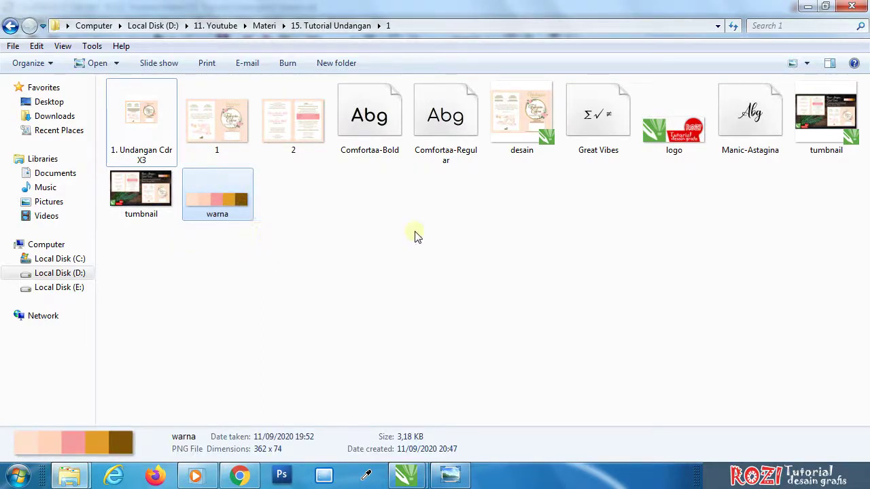
click(601, 212)
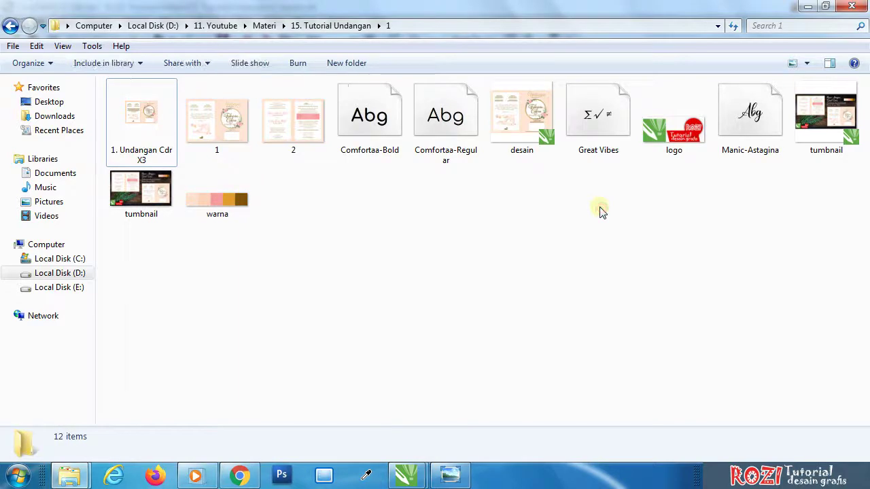
click(808, 6)
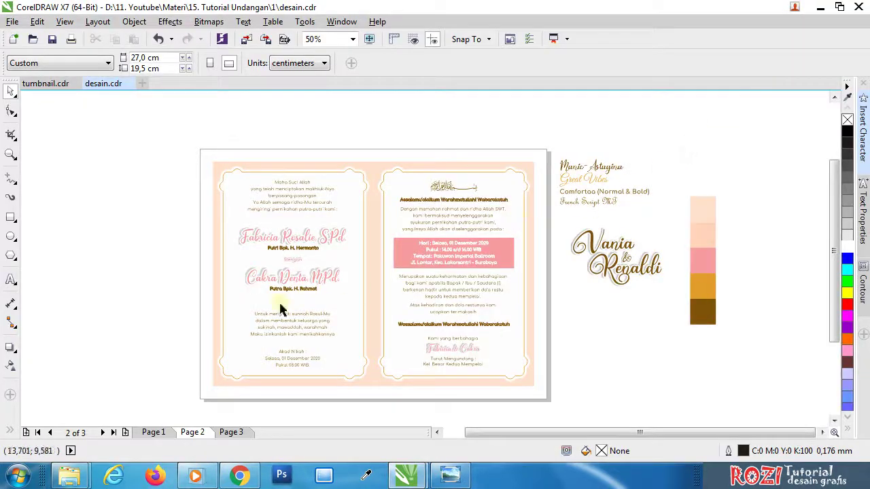
- Show Page 1 and zoom to 100% over the Fabricia & Cakra wreath
click(153, 435)
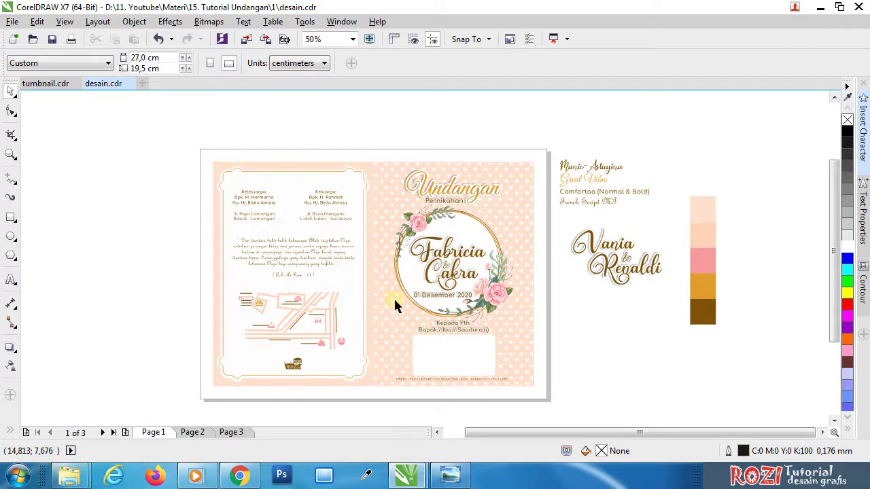
scroll(518, 271, up, 2)
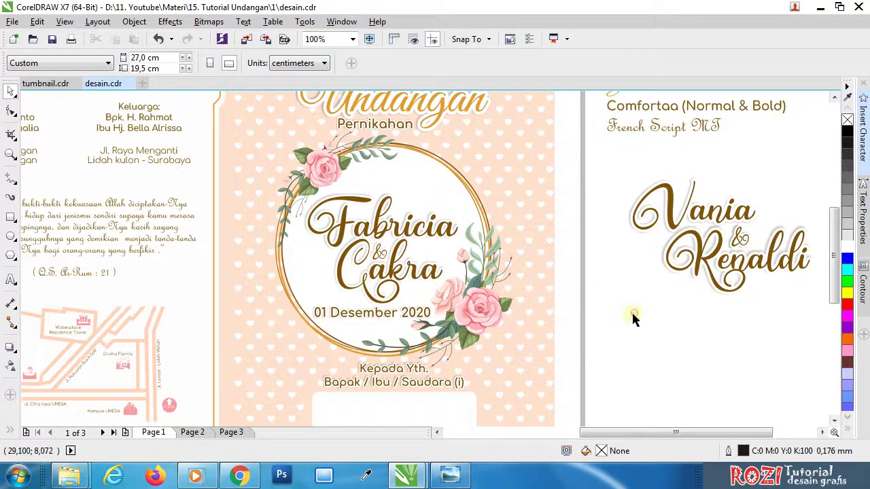
drag(836, 220, 836, 212)
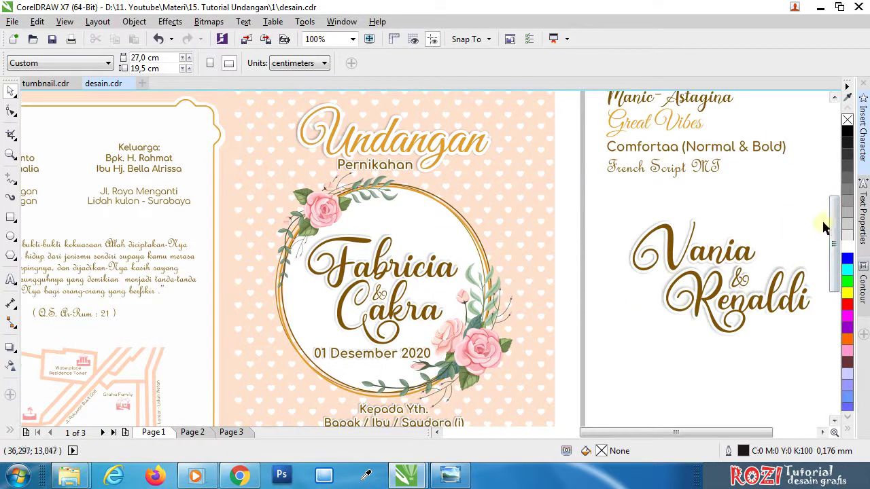
drag(838, 224, 838, 222)
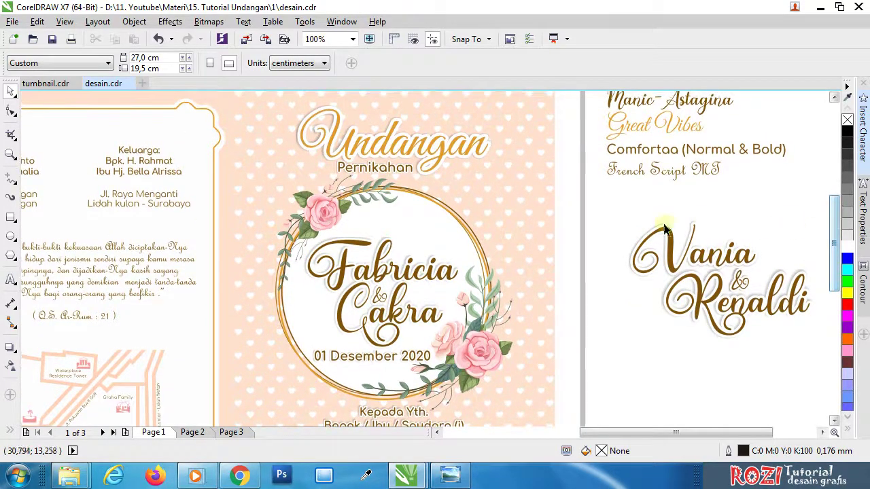